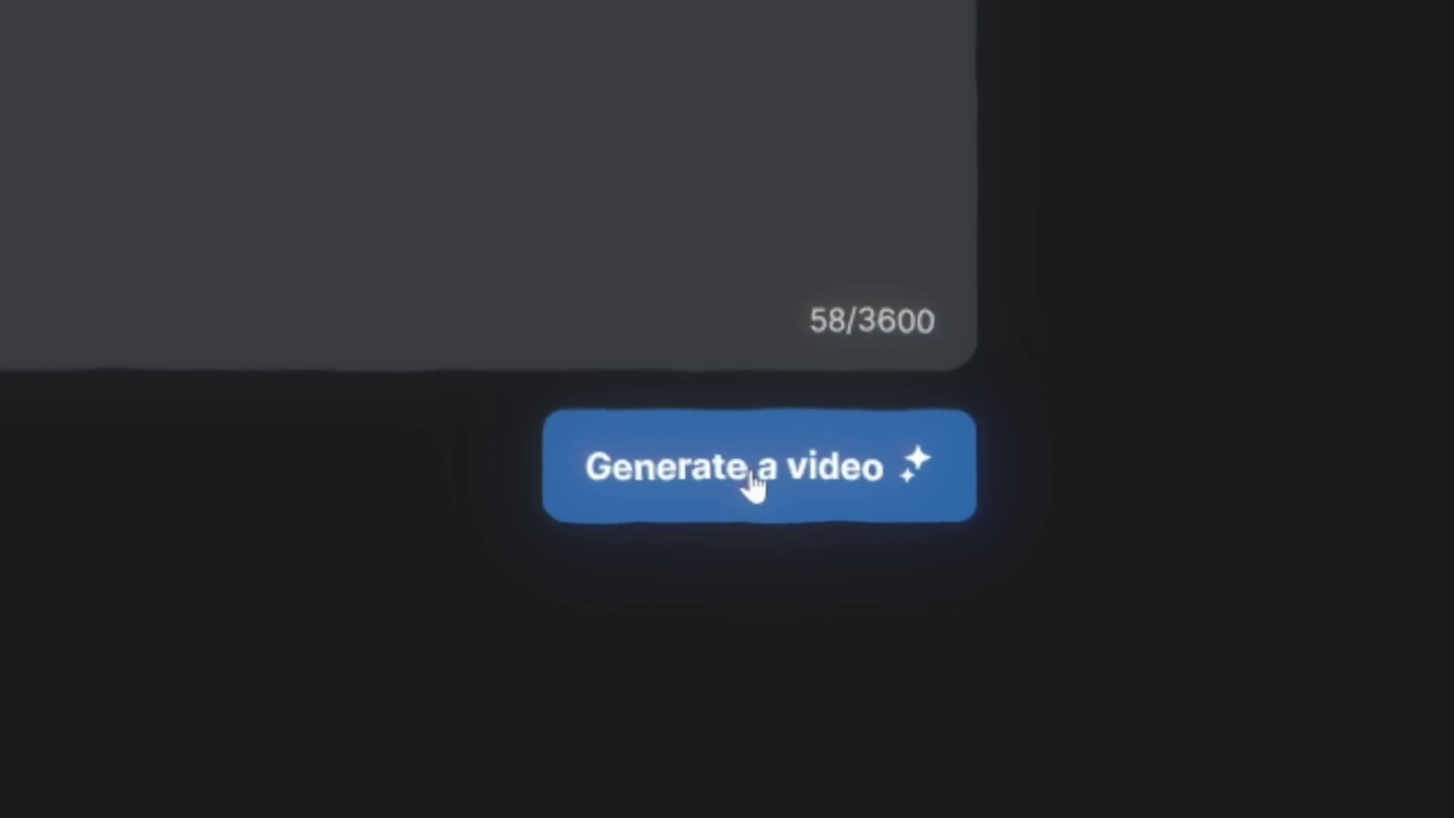
Start generating a video from the prompt already entered.
left_click(753, 485)
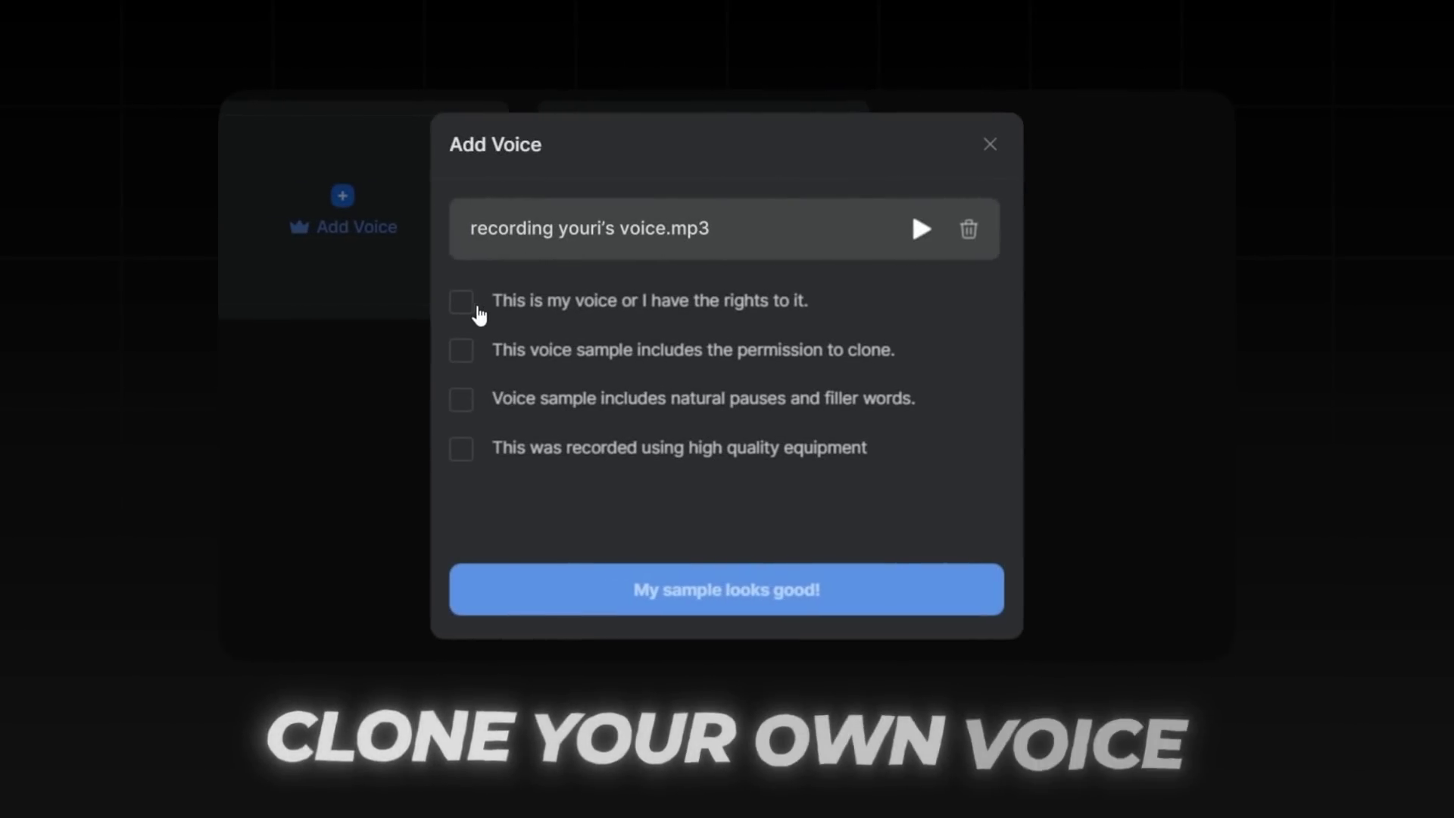
Confirm all four rights and quality statements for the uploaded voice recording and approve the sample for cloning.
left_click(461, 302)
left_click(462, 351)
left_click(462, 399)
left_click(462, 449)
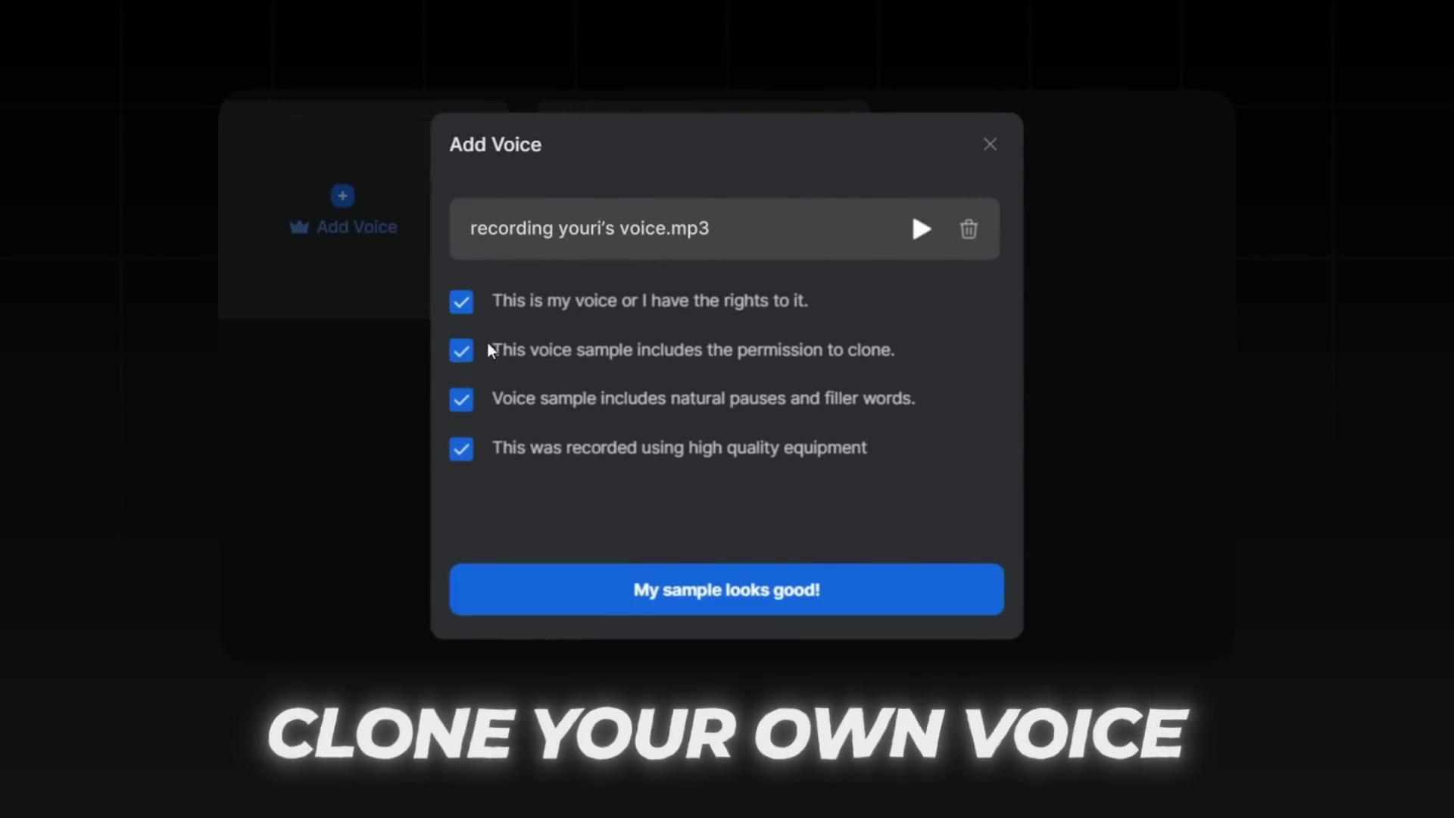
left_click(786, 592)
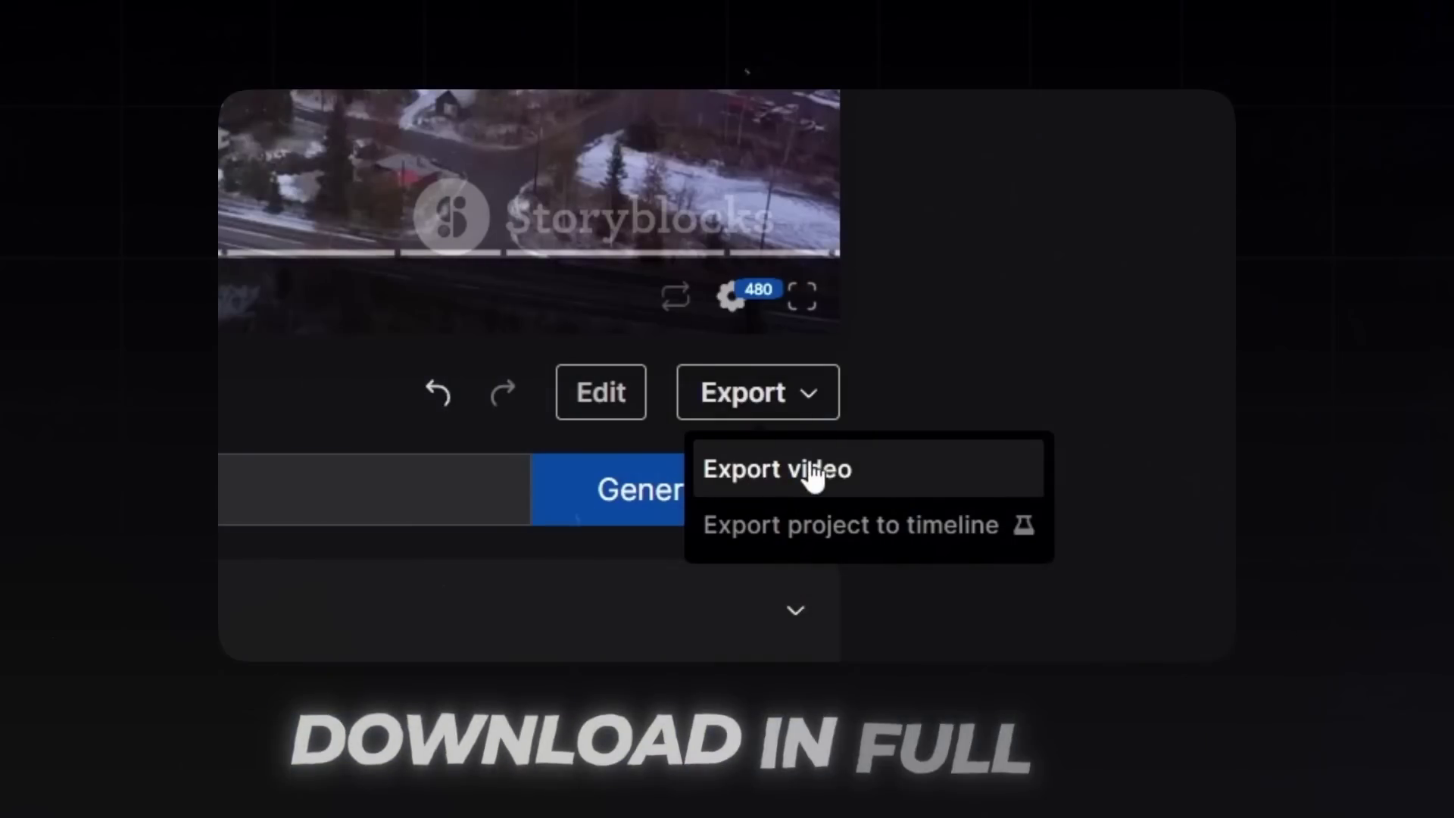
Export the finished video as a video file rather than as a timeline project.
left_click(857, 472)
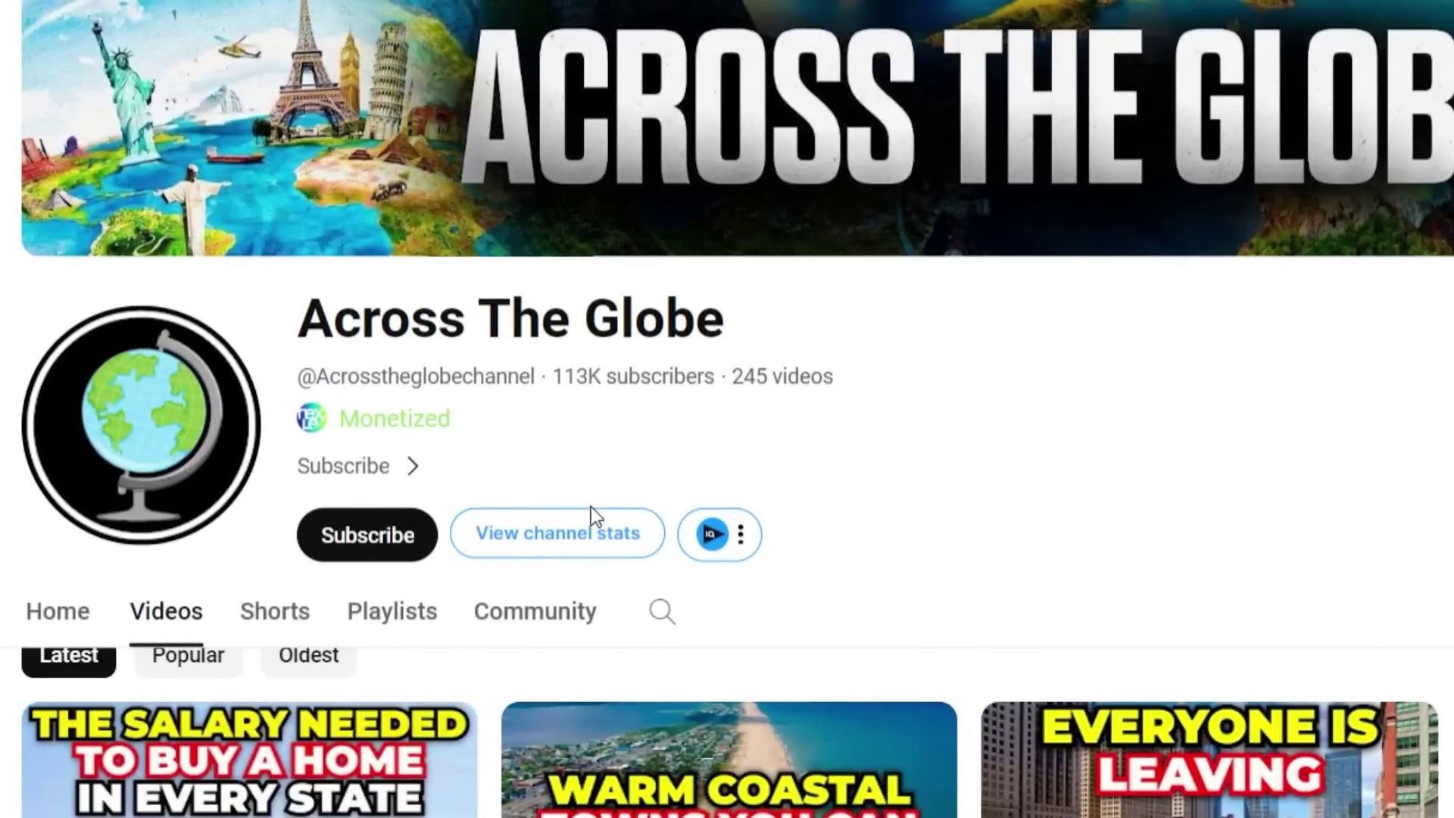
Examine the Across The Globe channel on YouTube and the views and description of its video "COLDEST CITIES To Live in America in 2024".
left_click(591, 511)
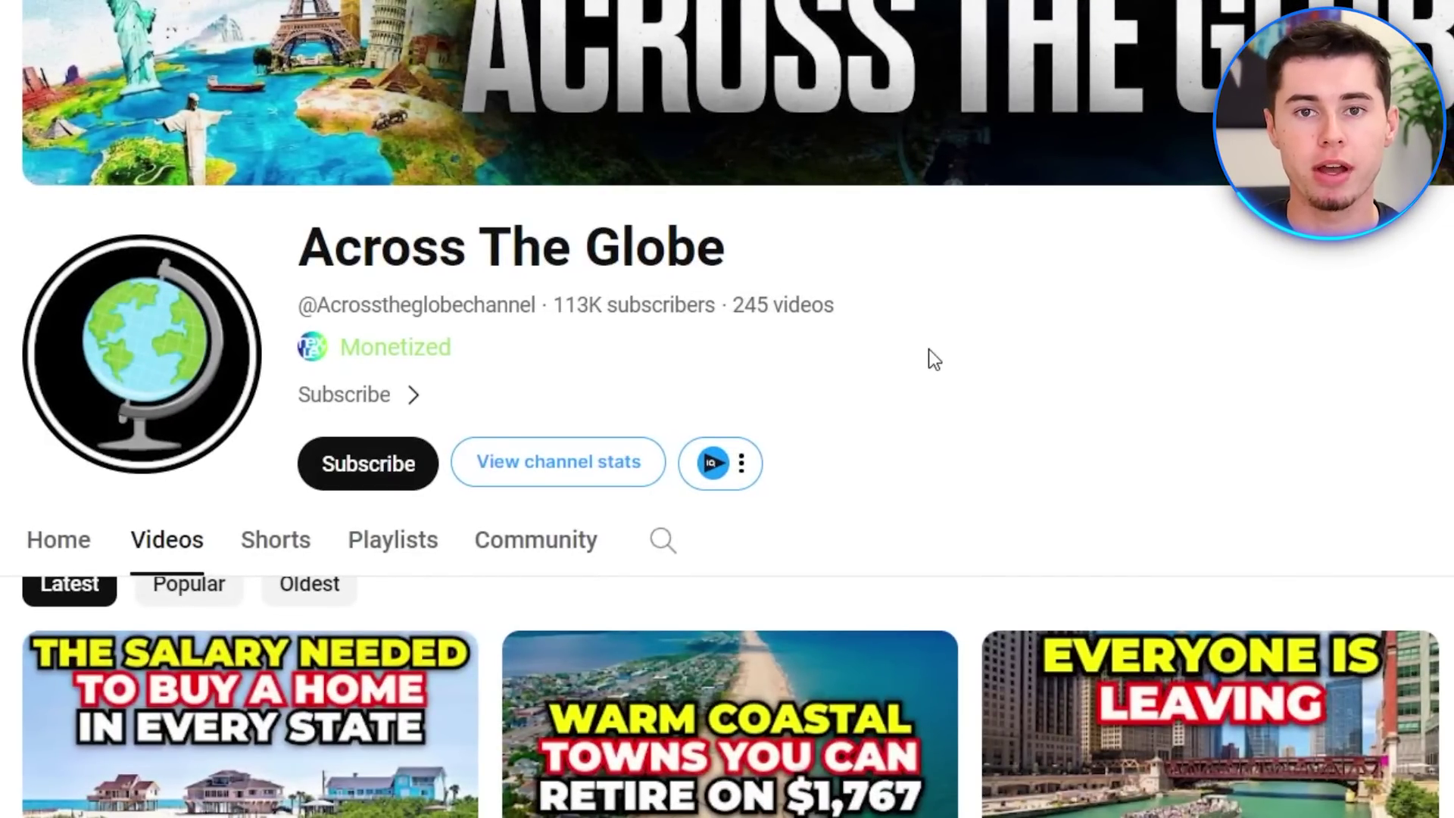
scroll(780, 303, "down", 5)
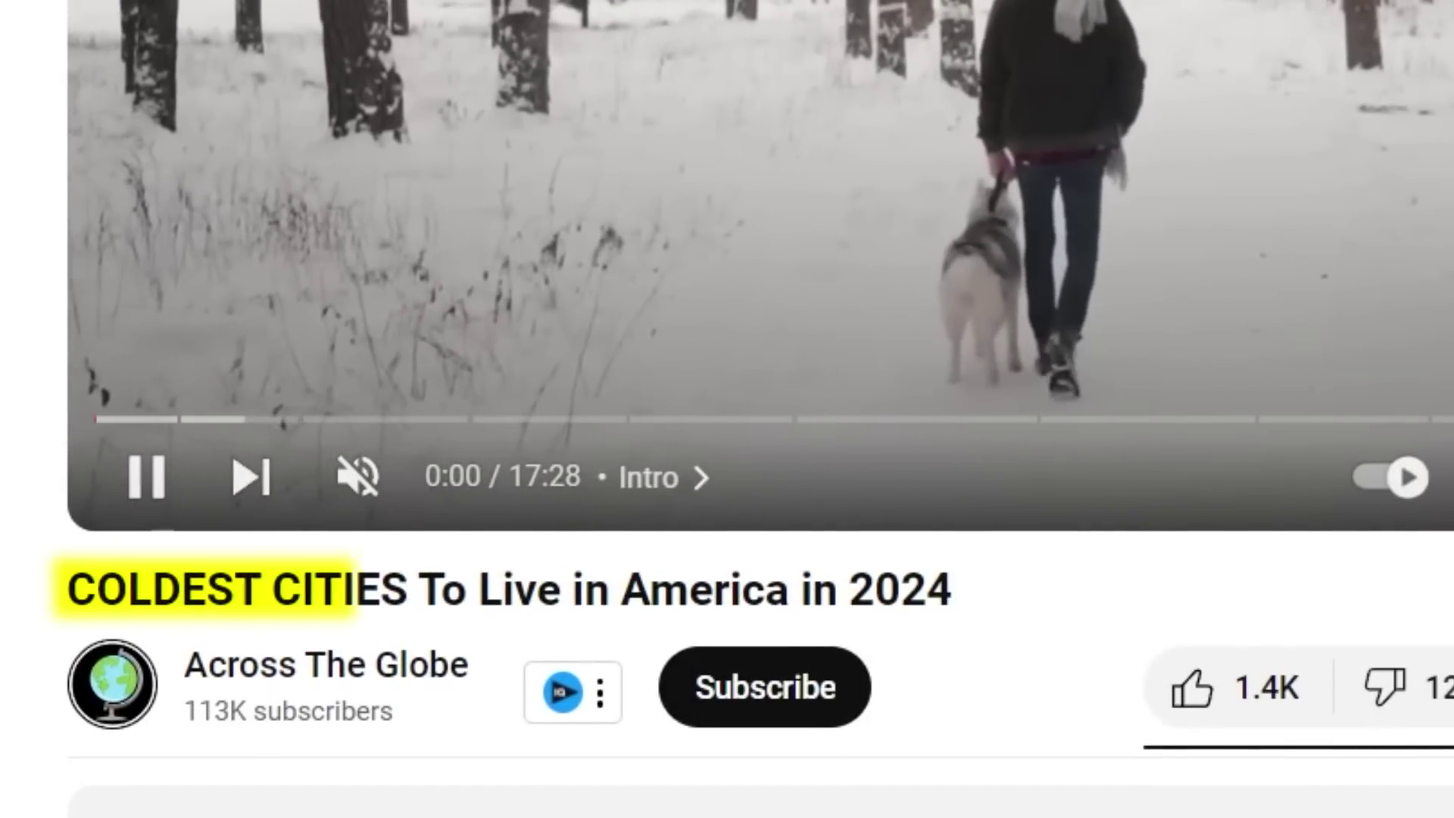
scroll(243, 353, "down", 3)
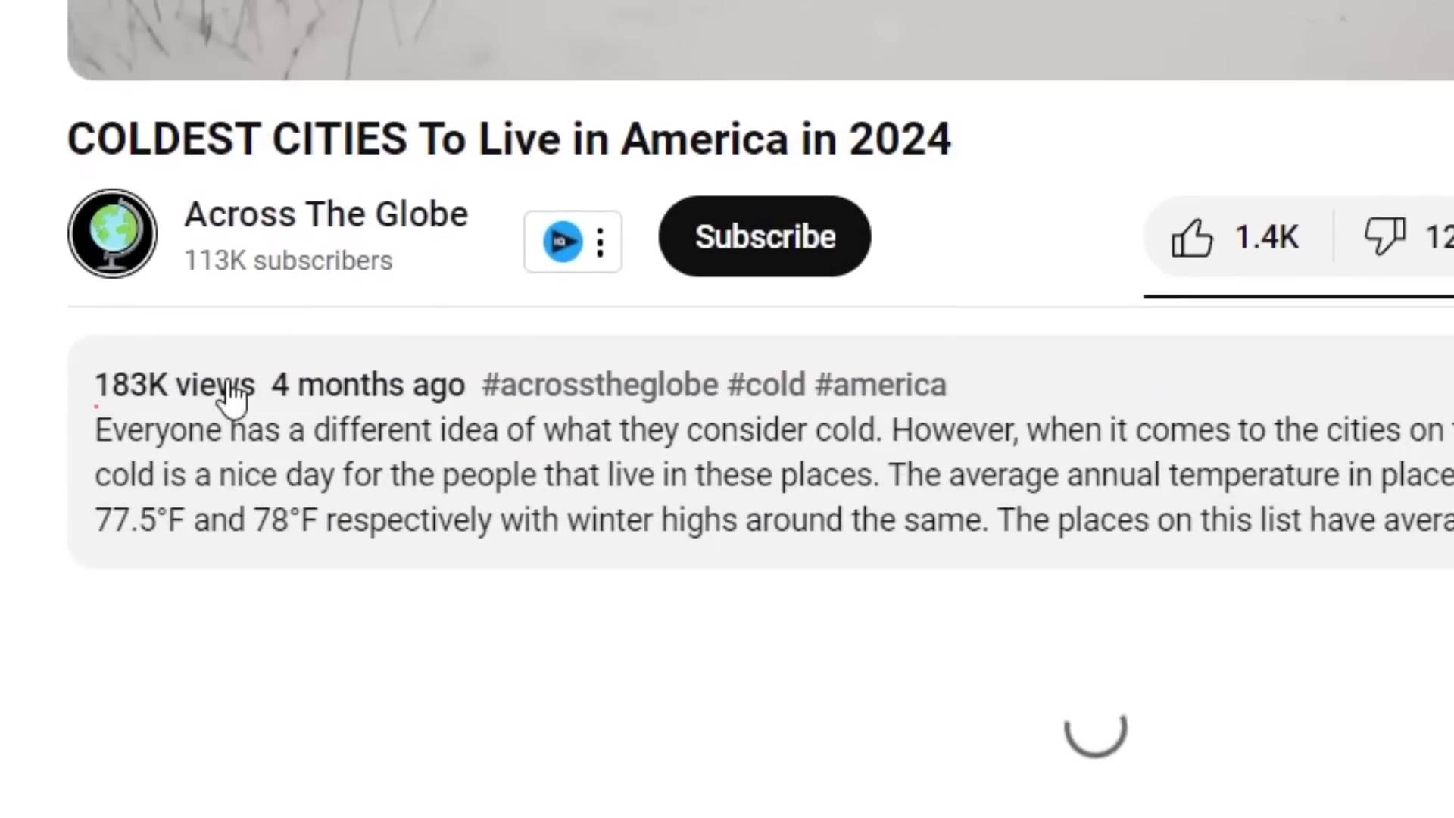
left_click(243, 353)
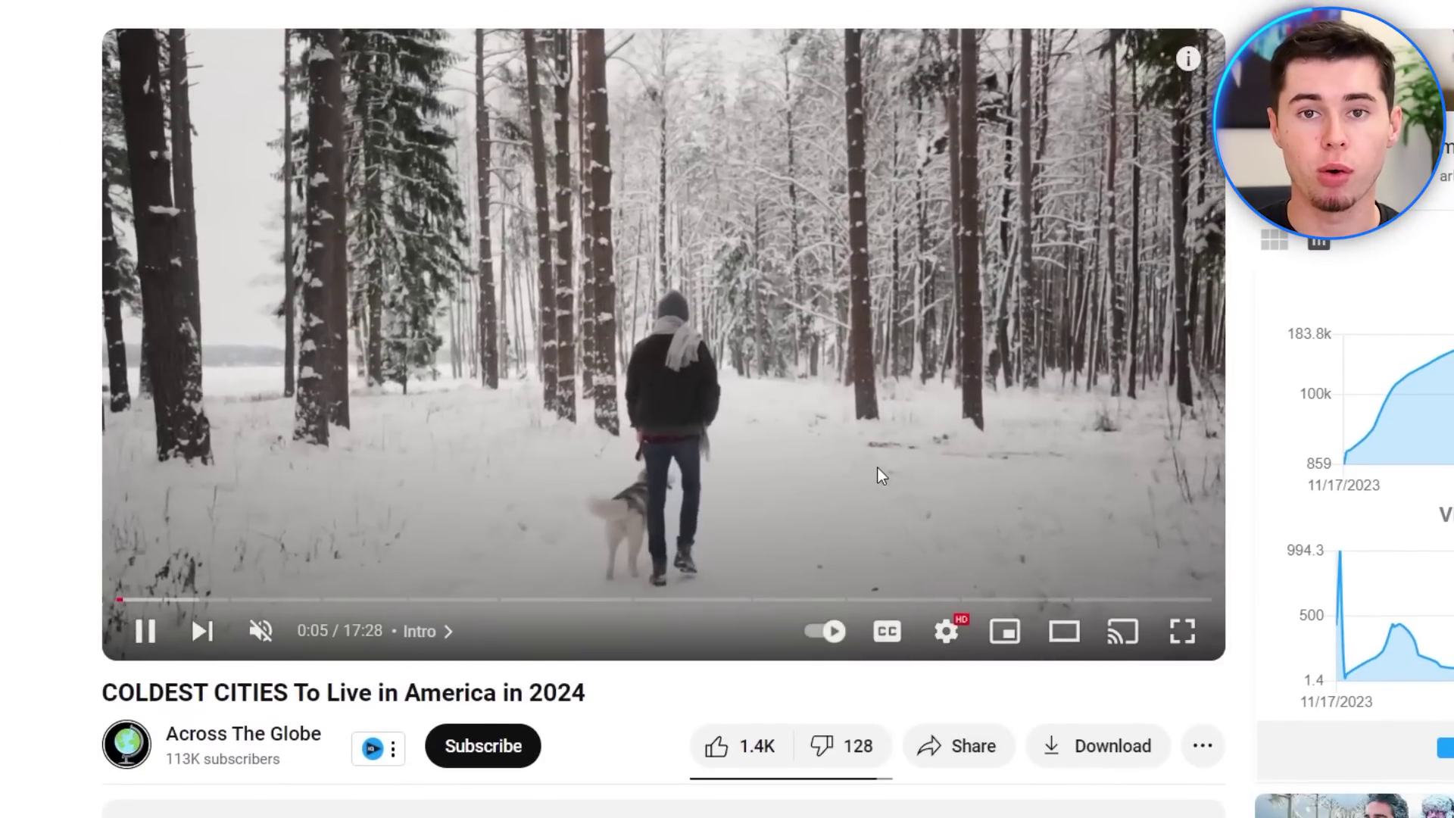
left_click(884, 480)
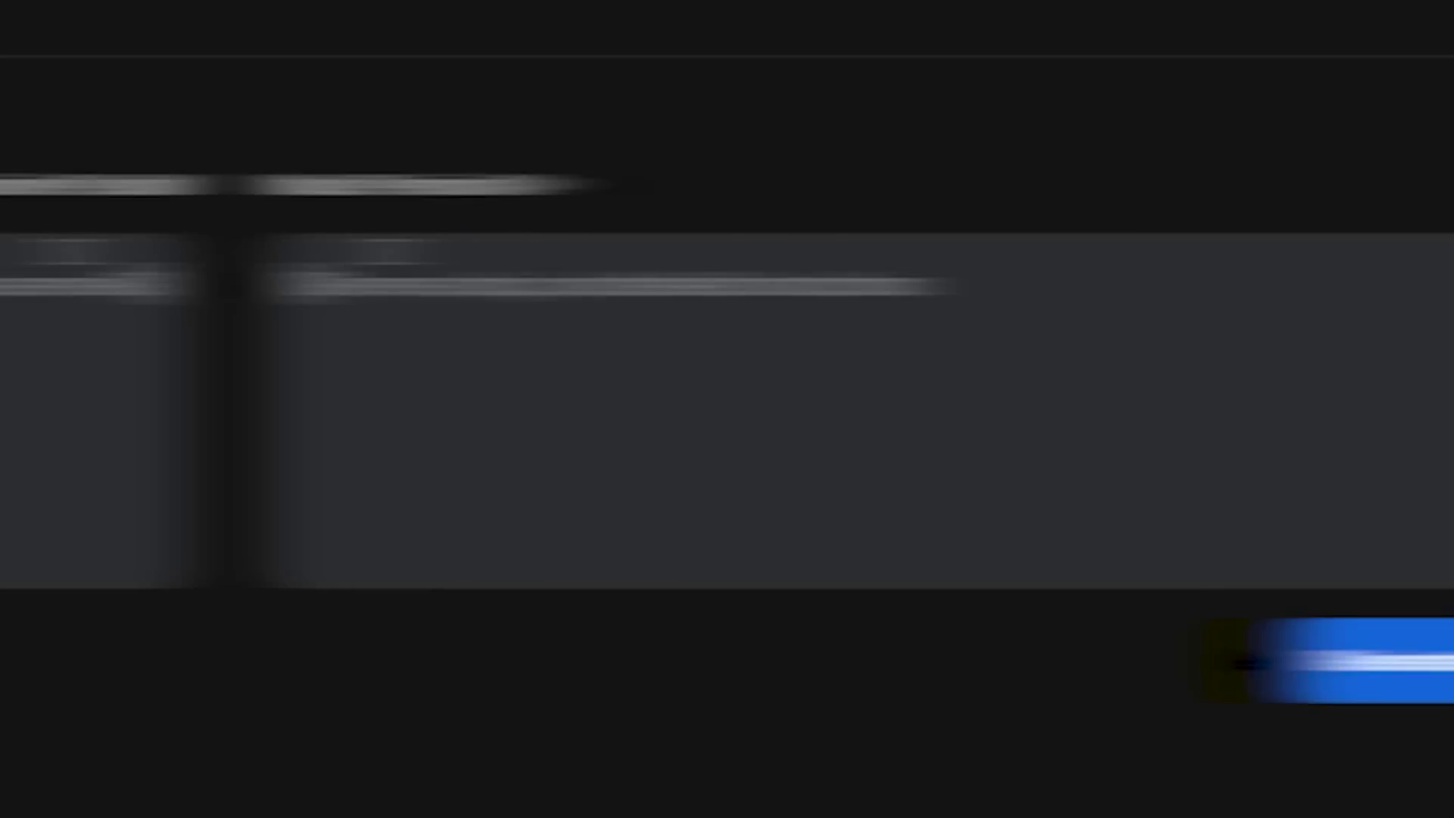
Write a prompt for a 10 minute video about the coldest cities to live in the usa, covering current cold, record temperatures and local life.
type("ke a")
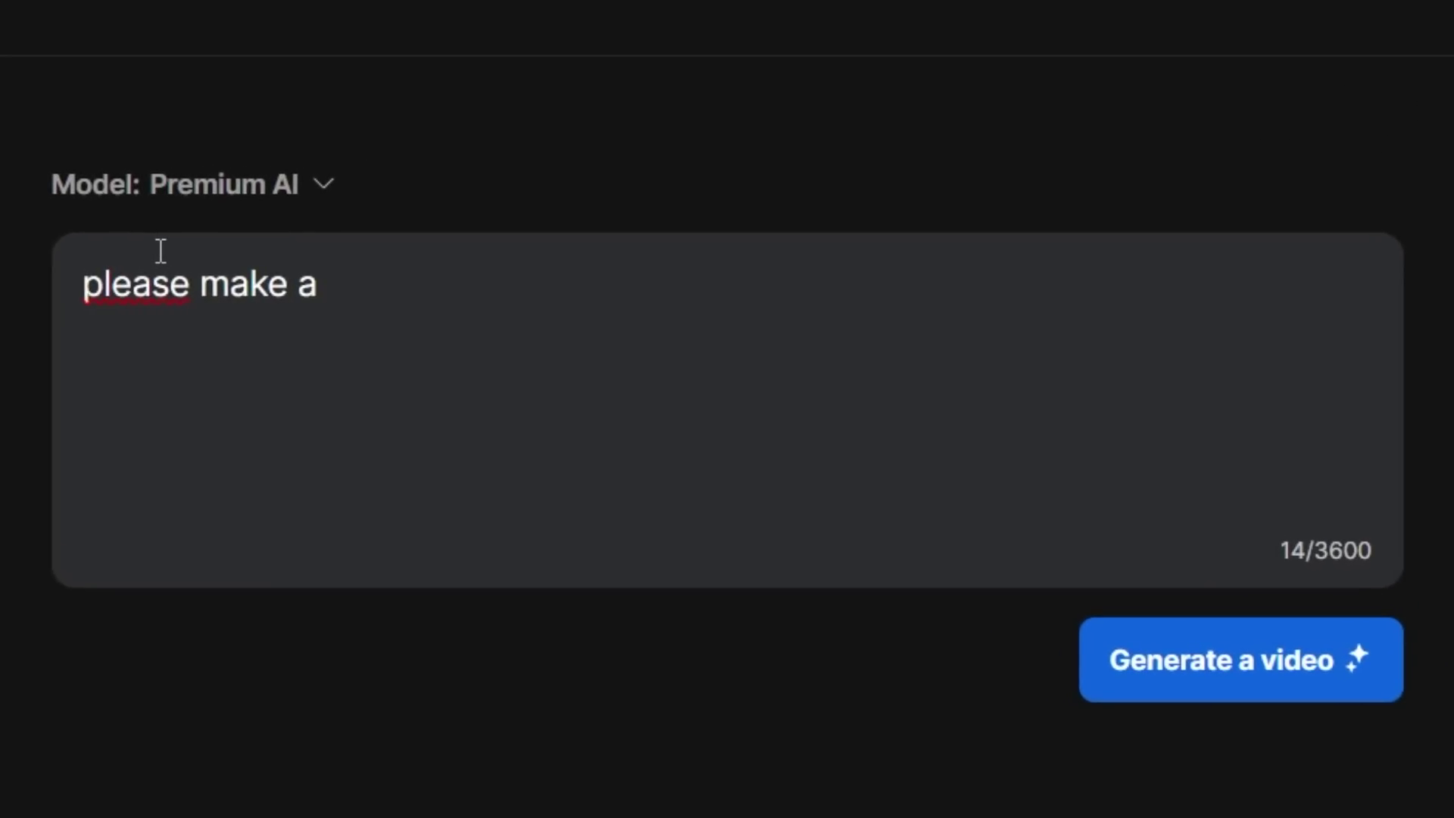
type("inute video about")
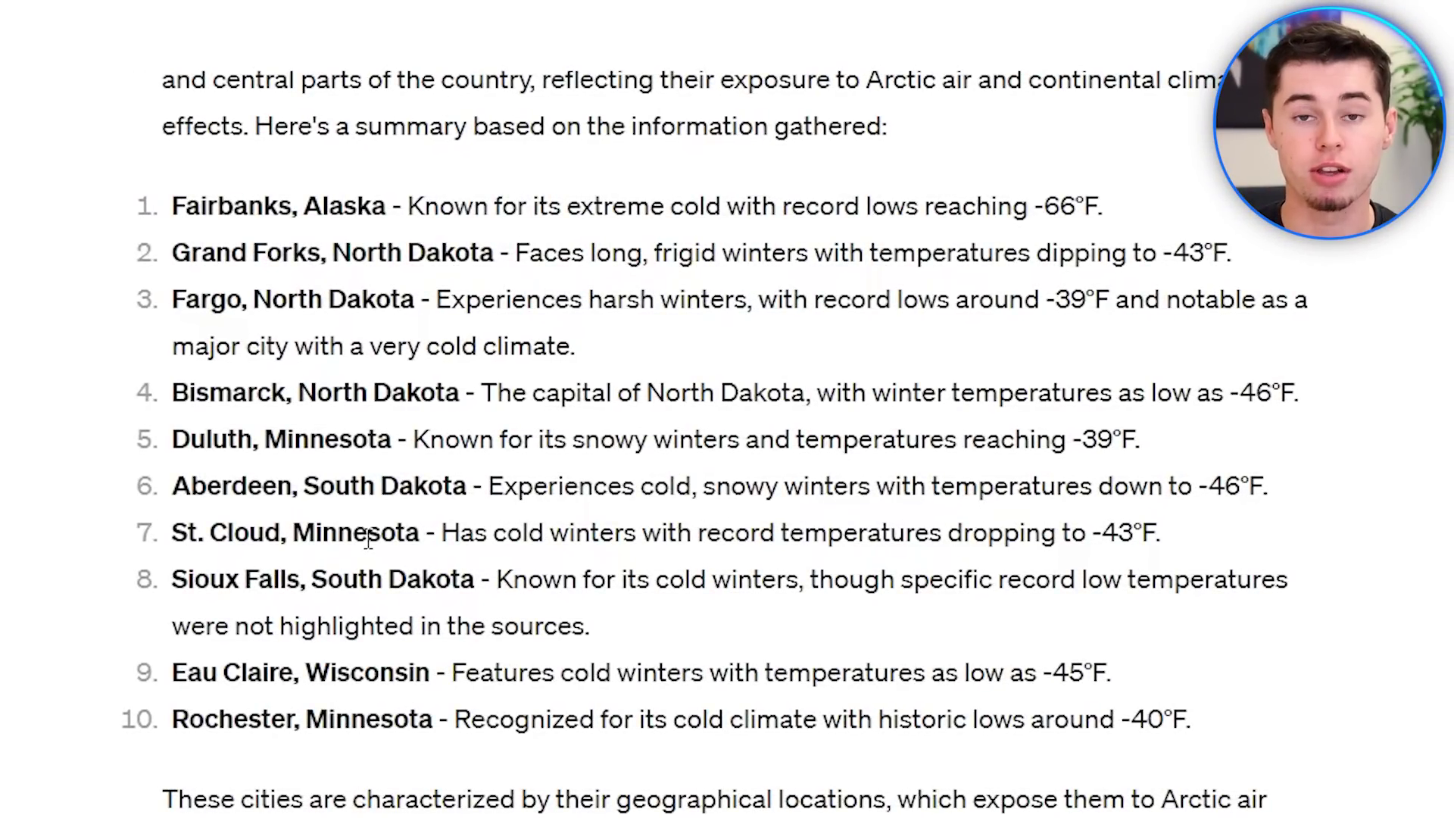
Copy the ten coldest cities with their descriptions from the chat answer and add them to the prompt after "include these ten cities:".
left_click_drag(169, 205, 1217, 732)
right_click(476, 484)
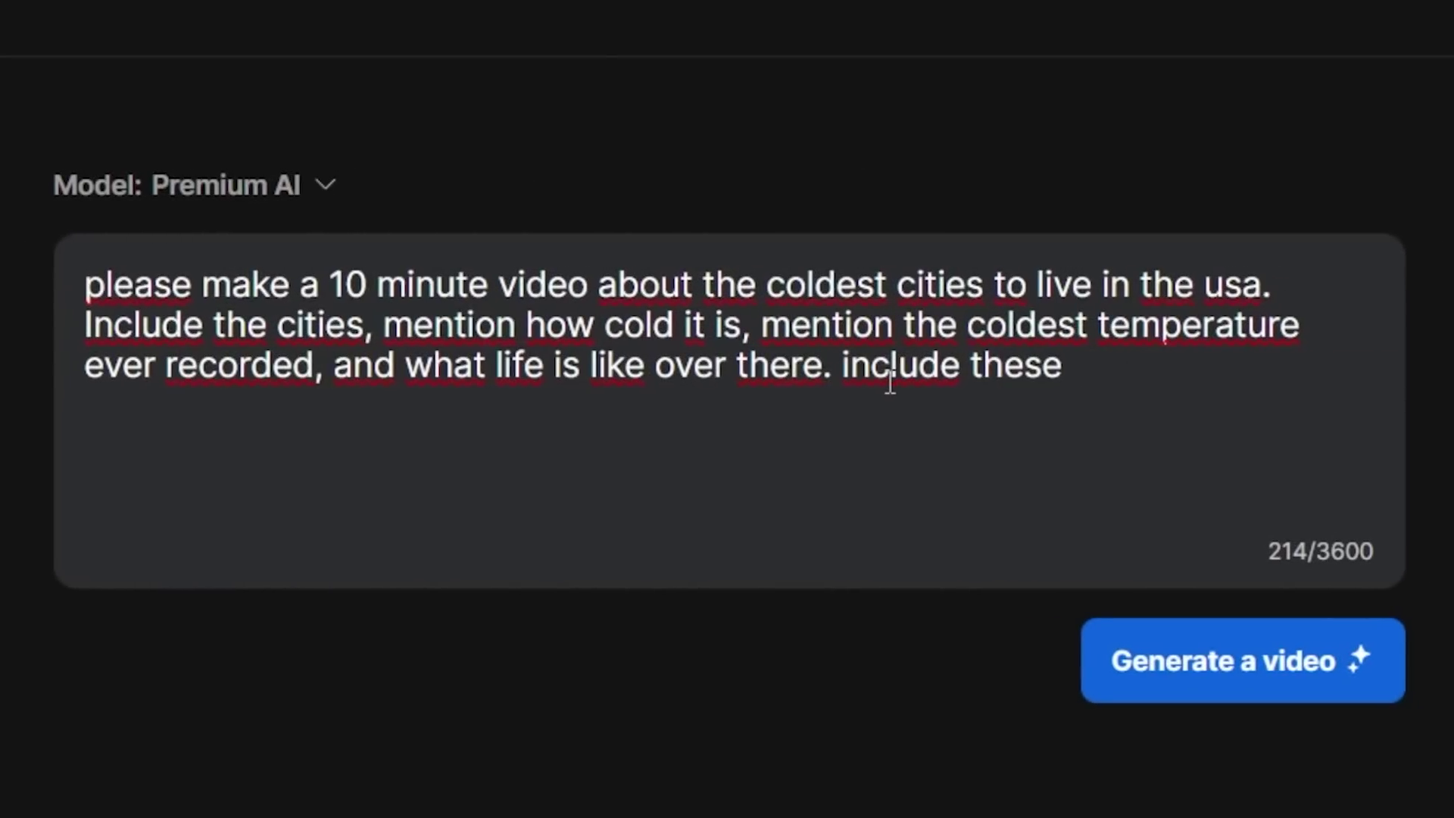
type("ten cities:")
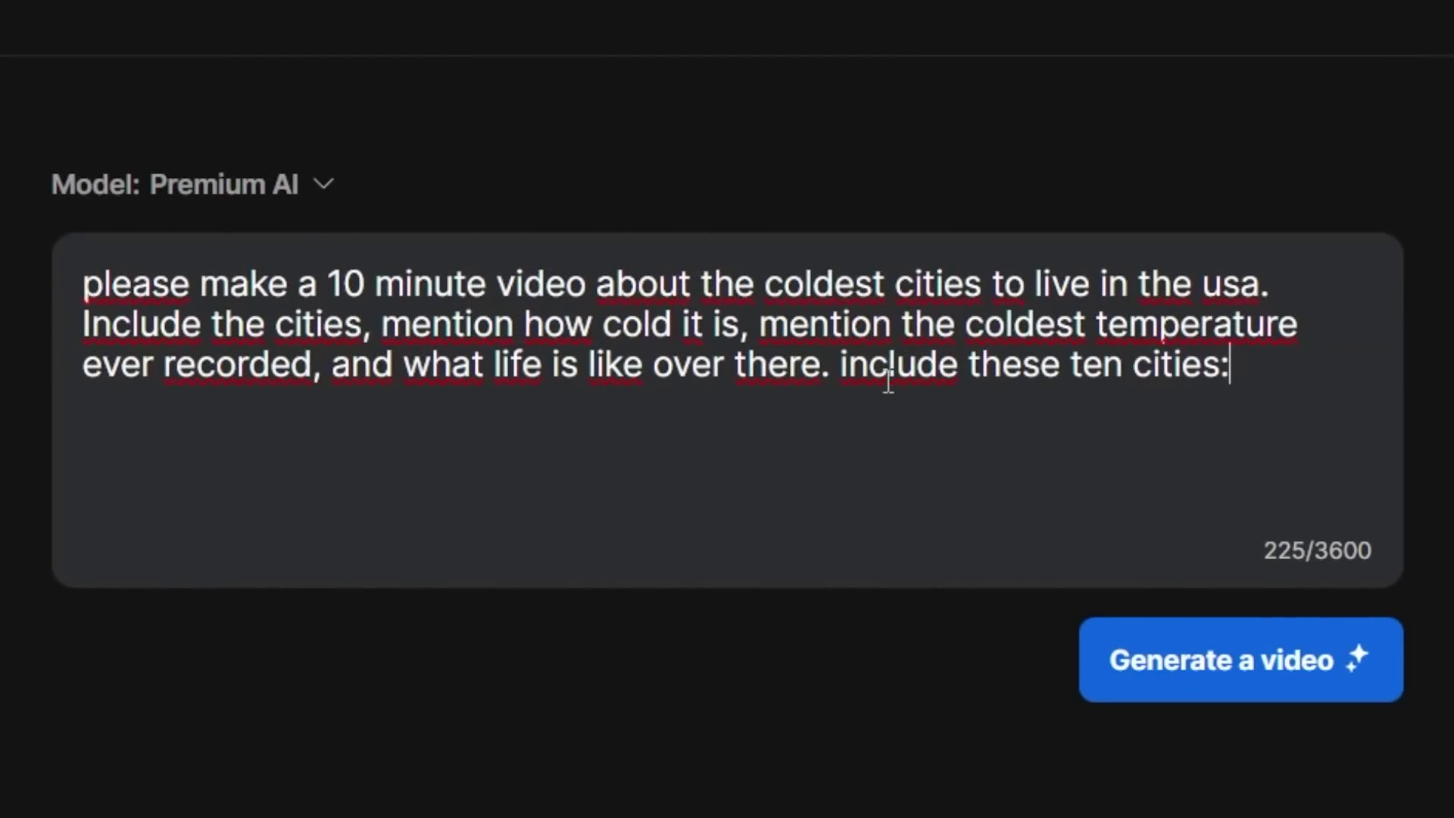
key("ctrl+v")
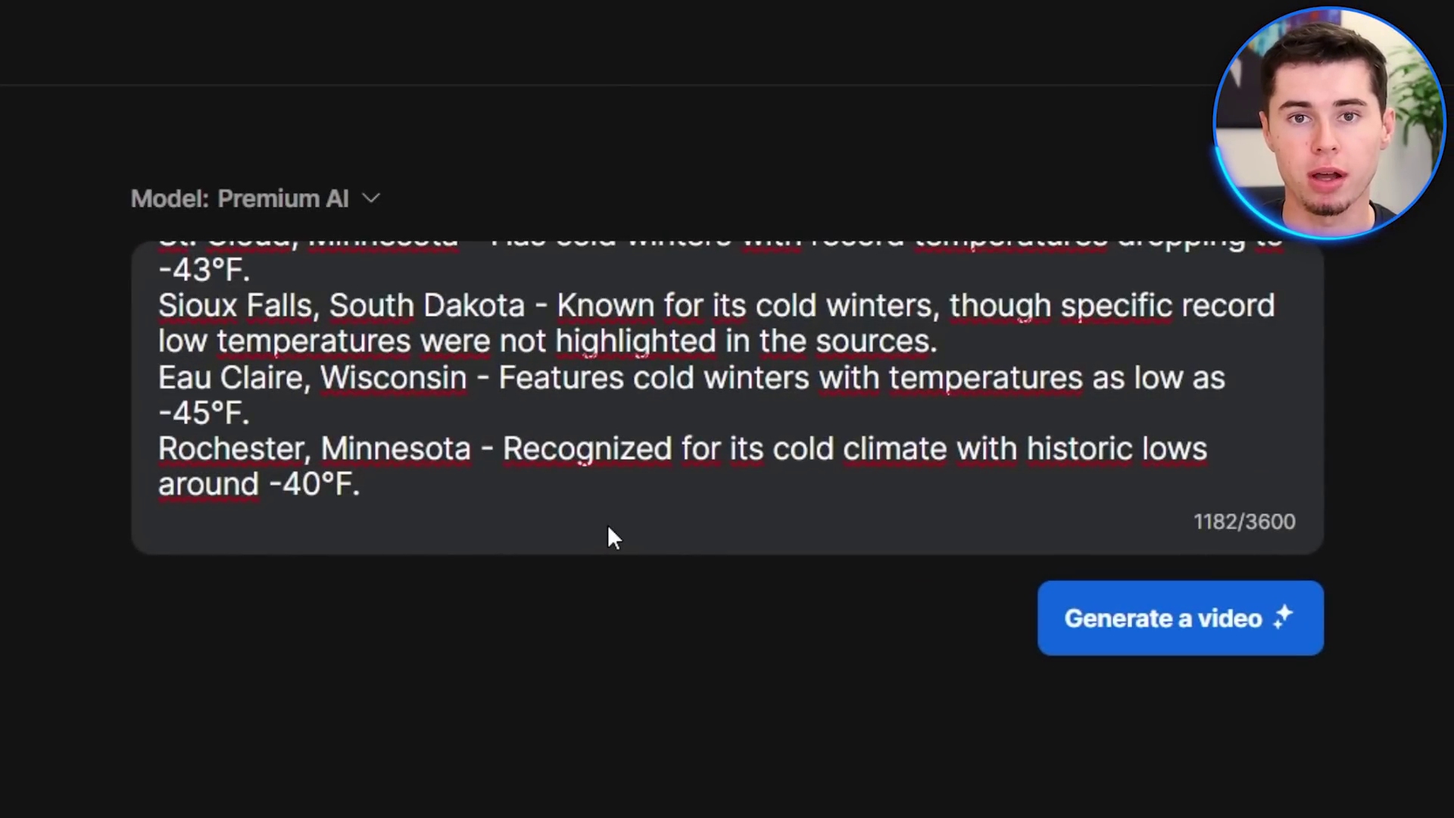
Extend the prompt to request the creator's cloned voice, relaxing background music and a professional video style.
type("Us")
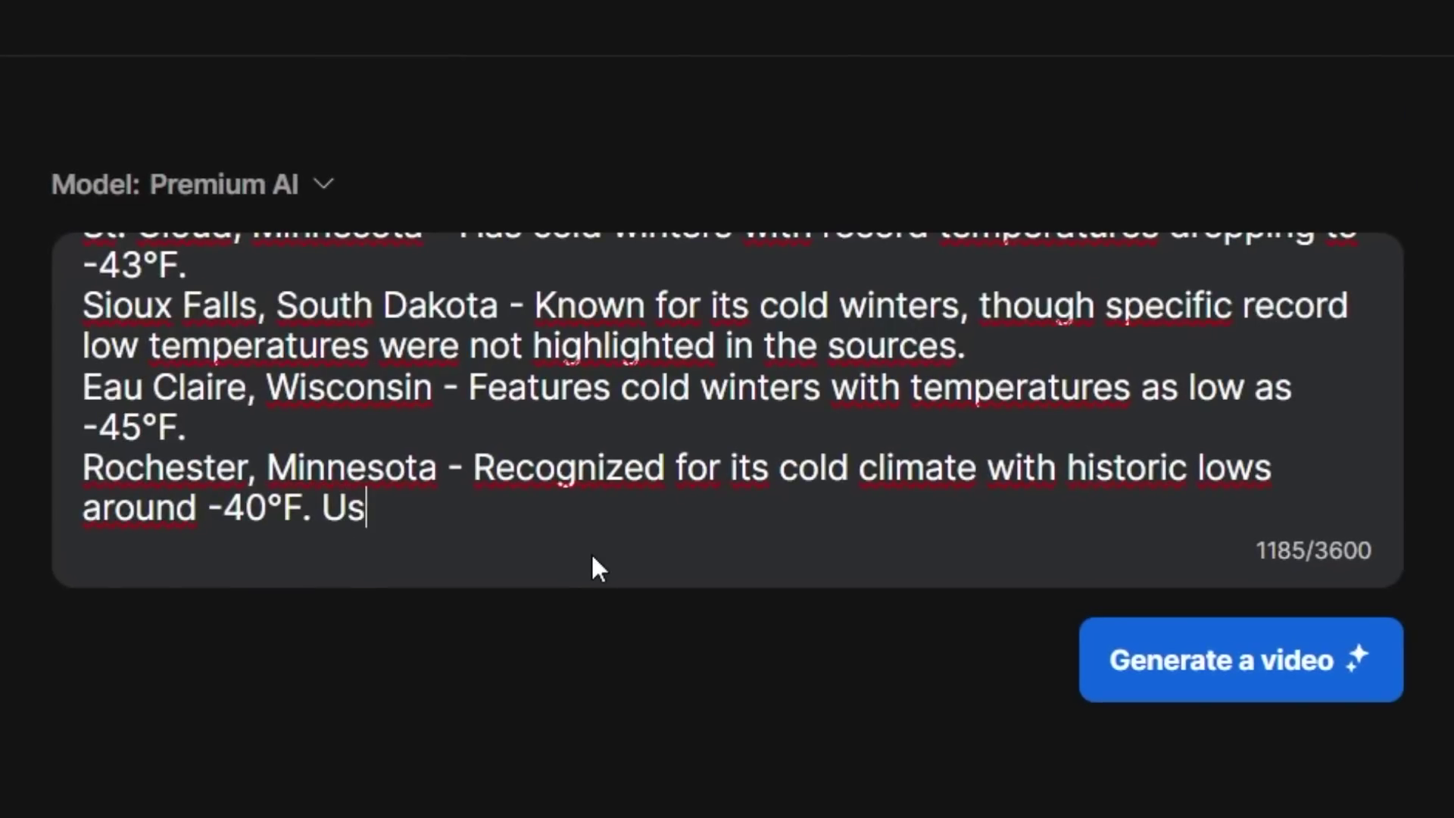
type("e Youri's voice.")
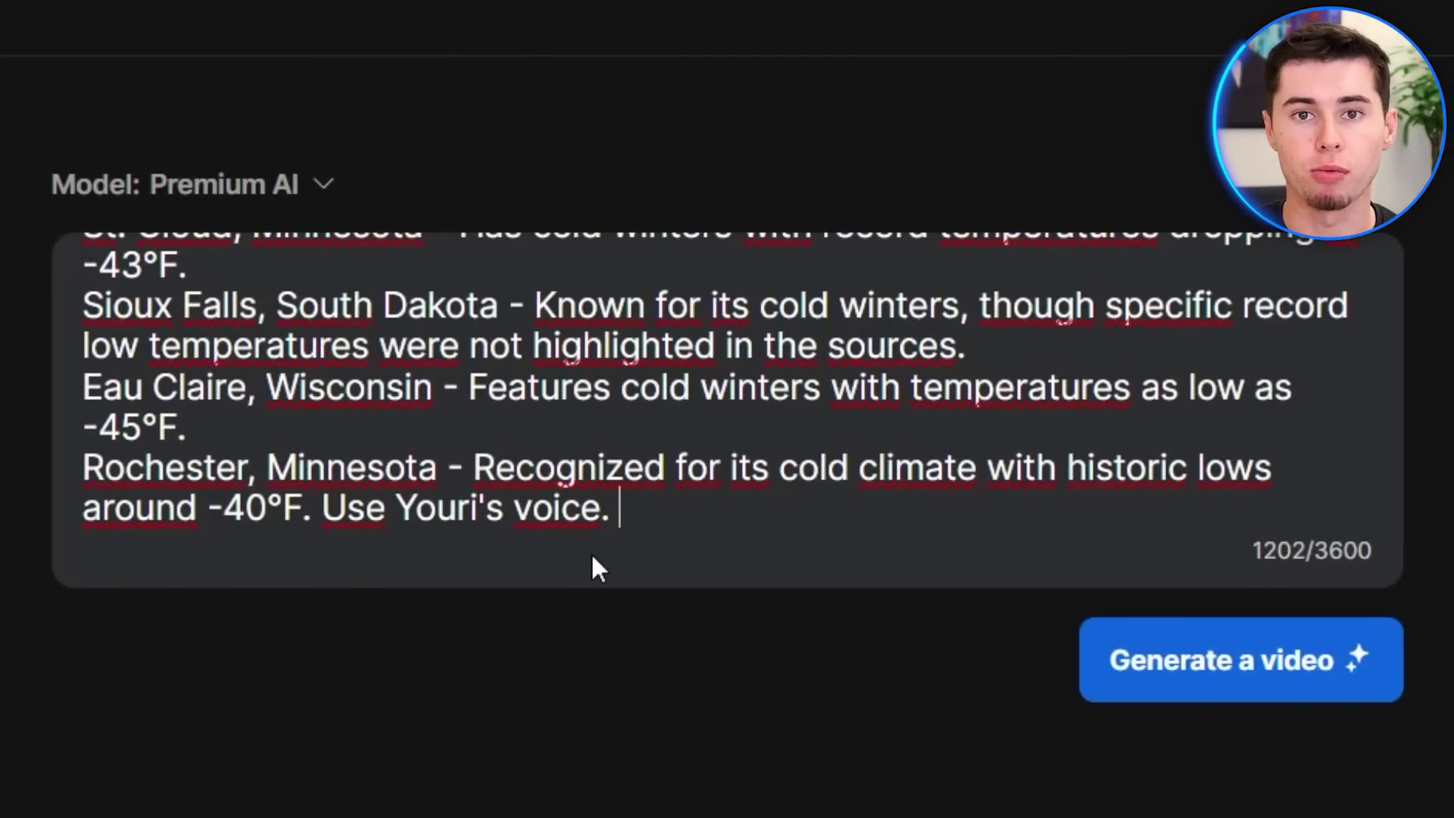
type("use relaxing background music")
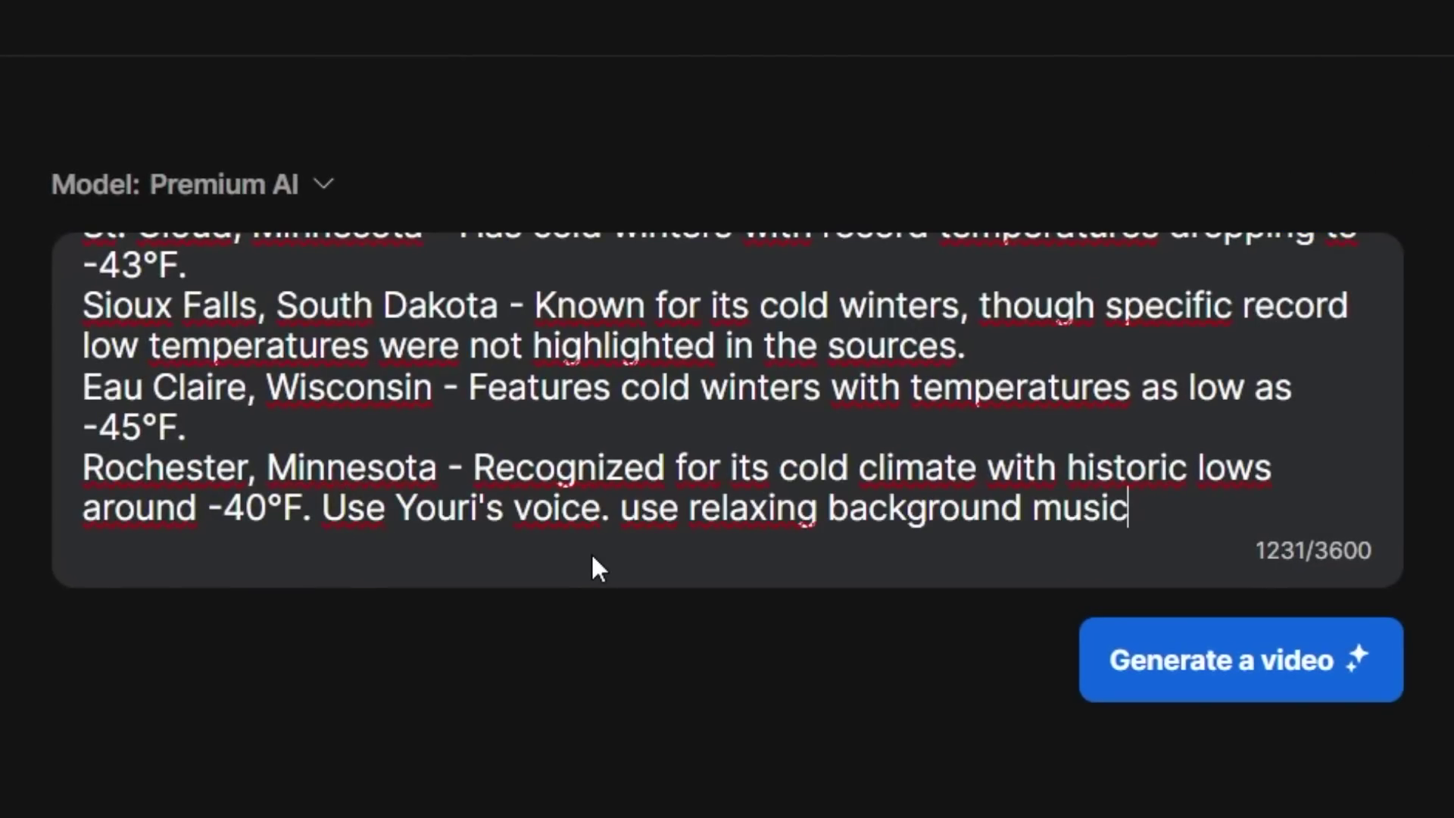
type(" and use a professional video style.")
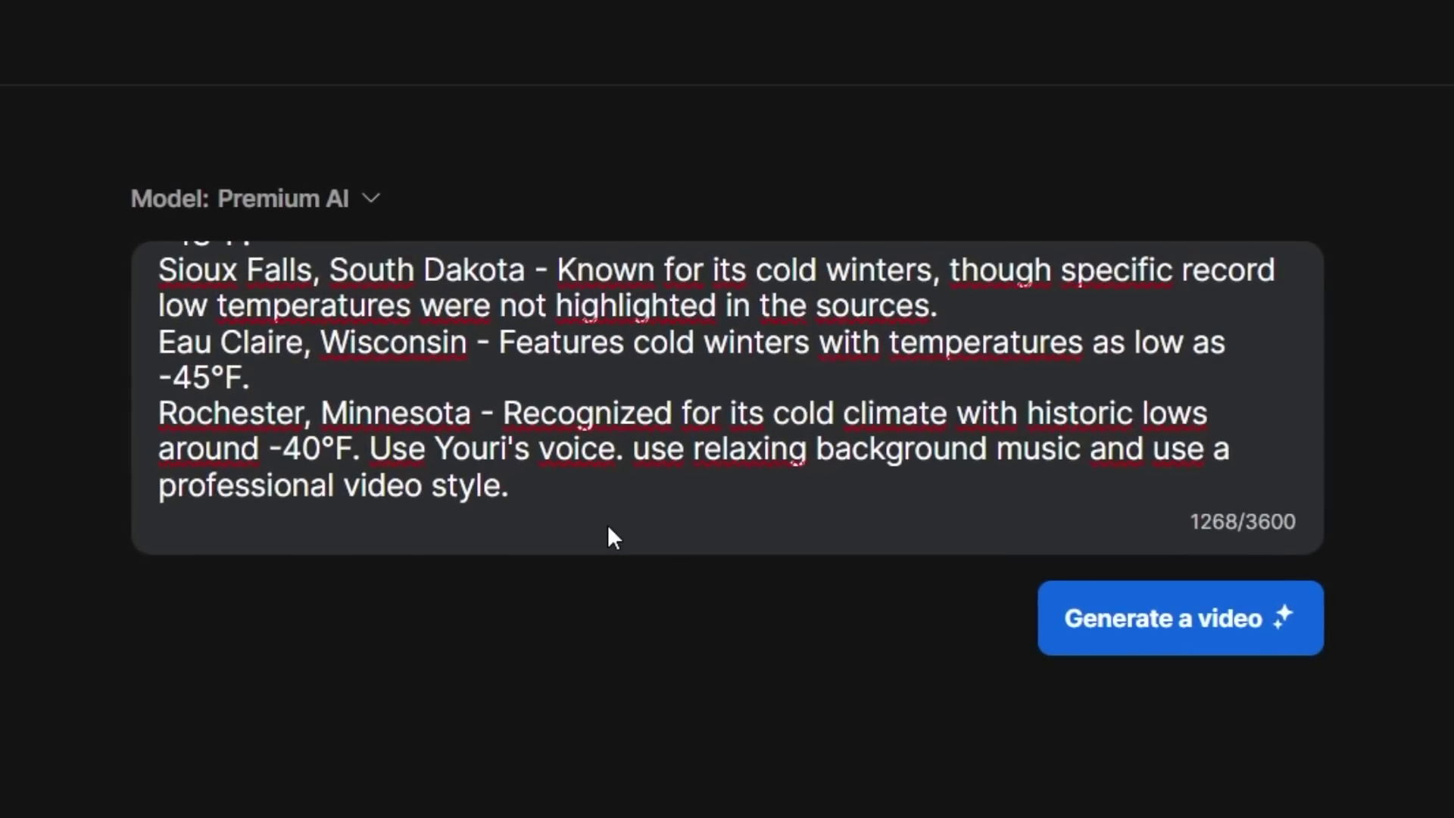
Check the complete prompt from the introduction to the style instructions and generate the video from it.
scroll(601, 438, "up", 10)
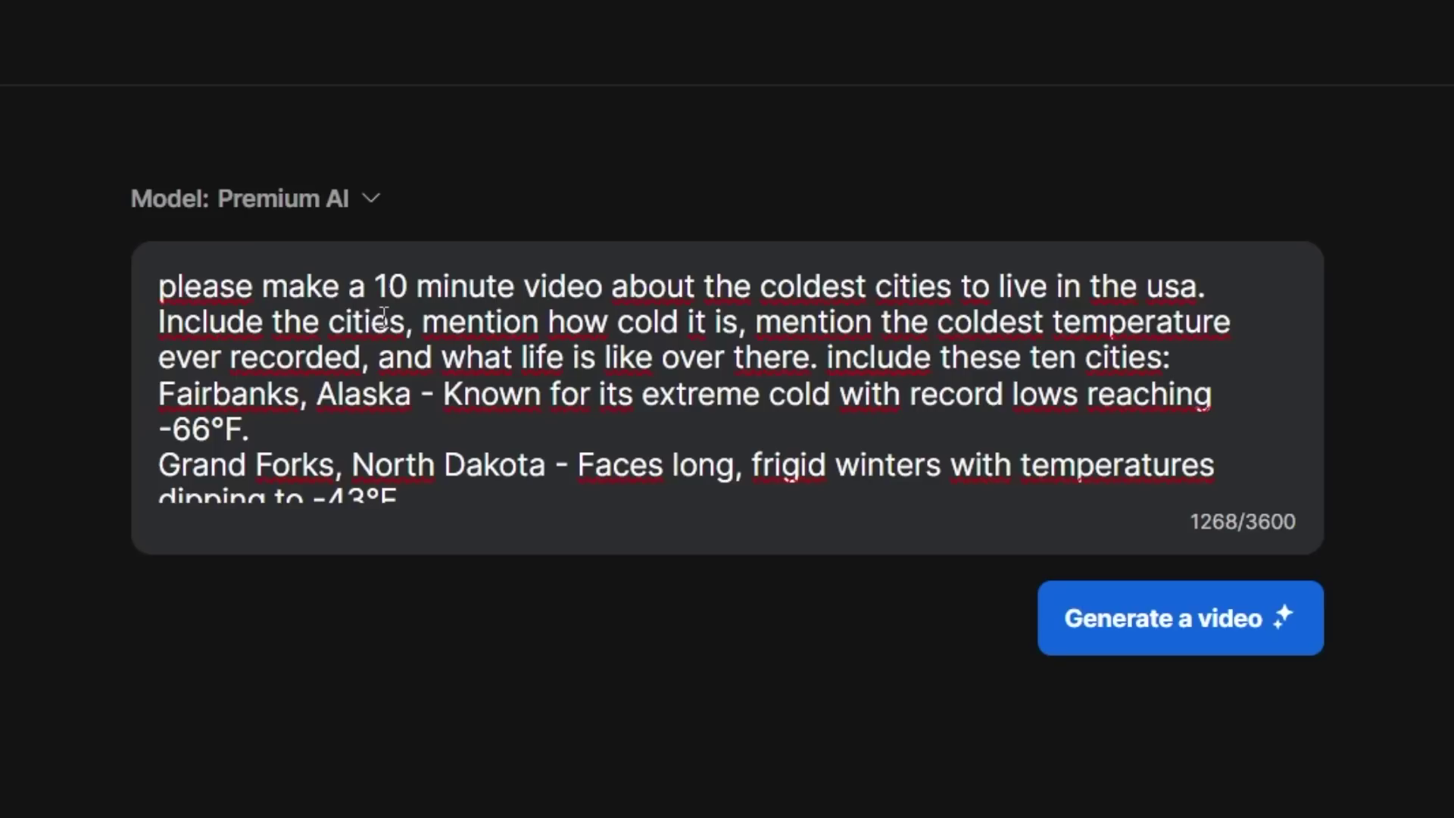
scroll(191, 396, "down", 5)
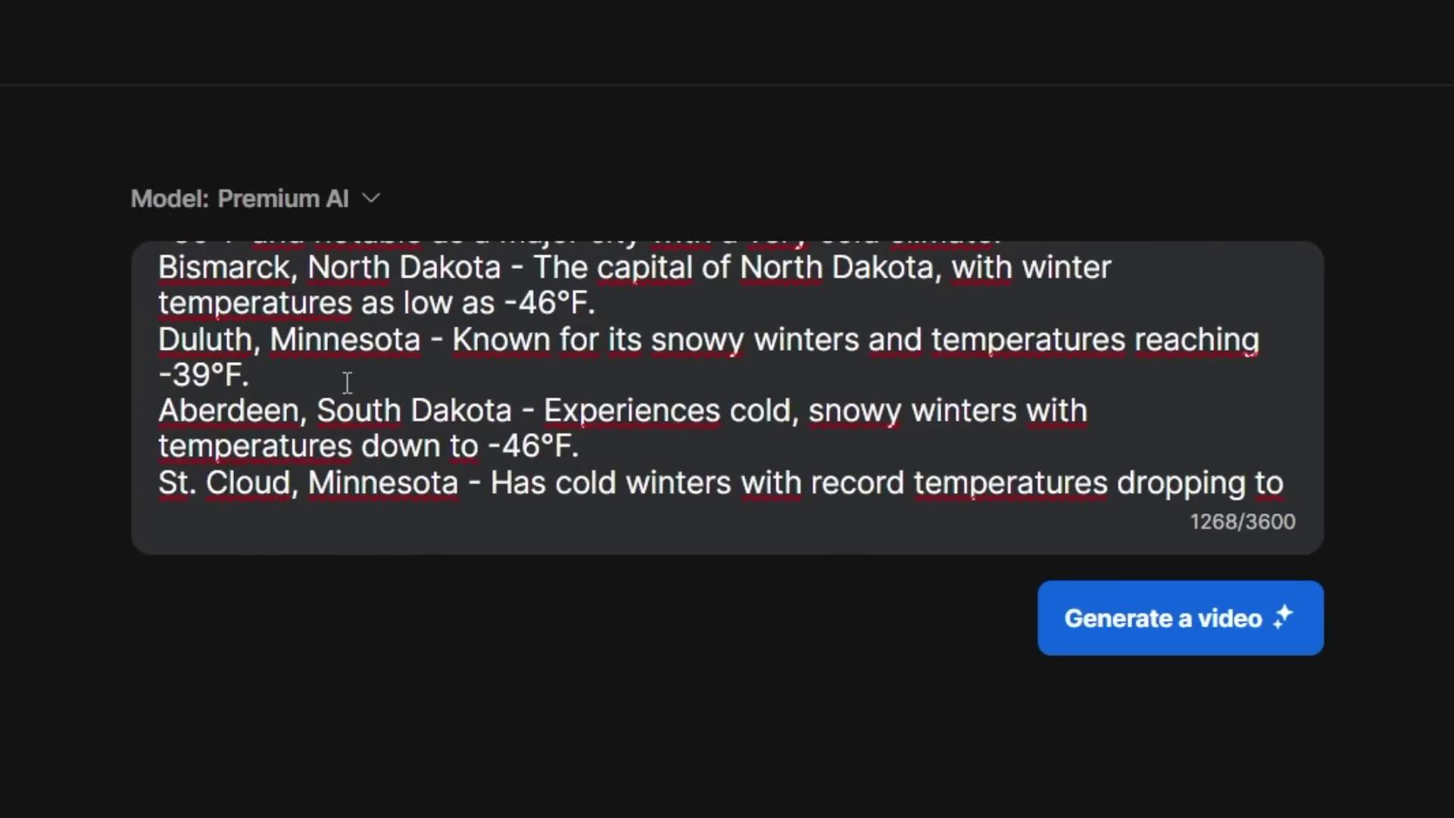
scroll(455, 371, "up", 5)
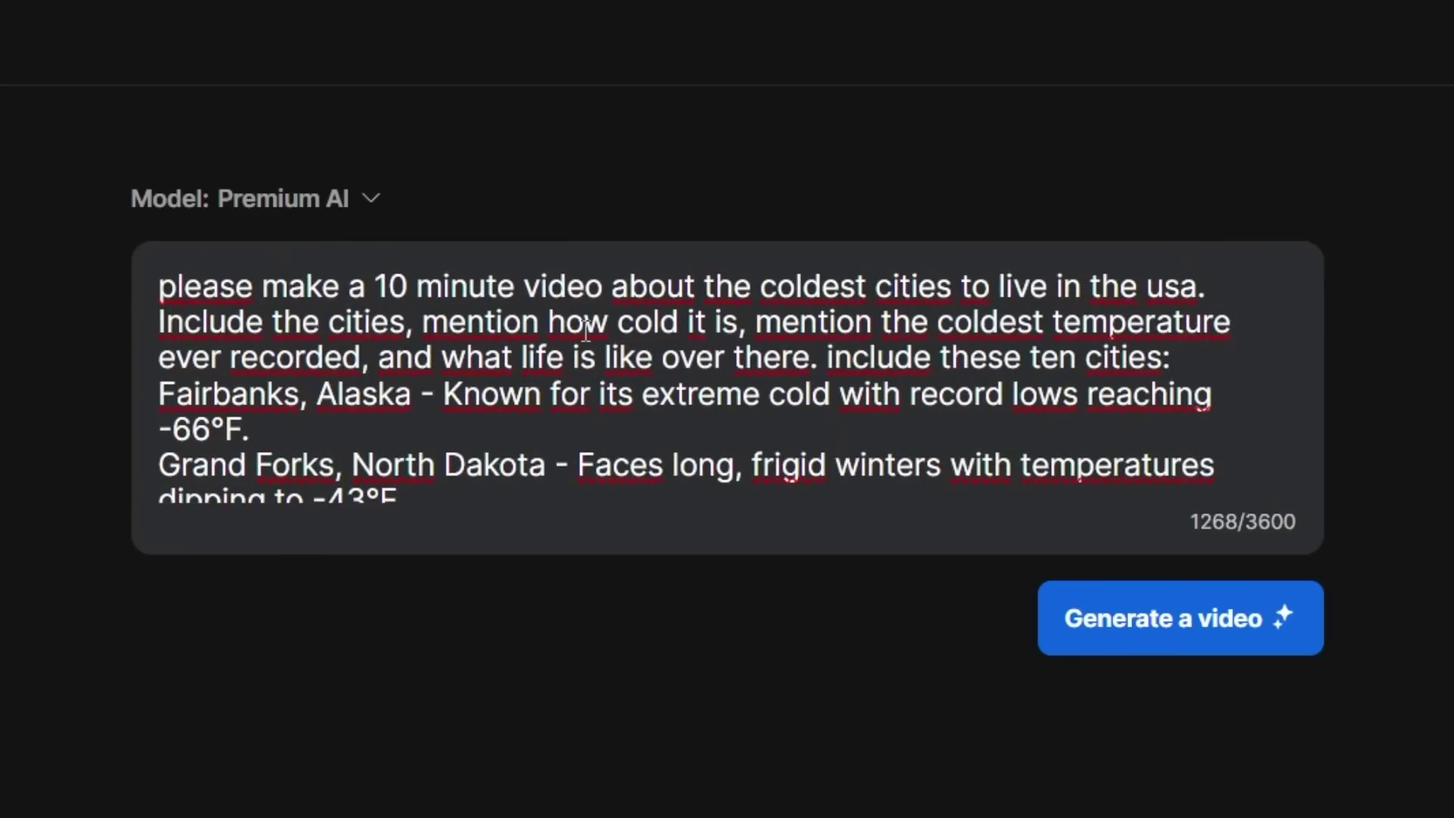
scroll(584, 341, "down", 10)
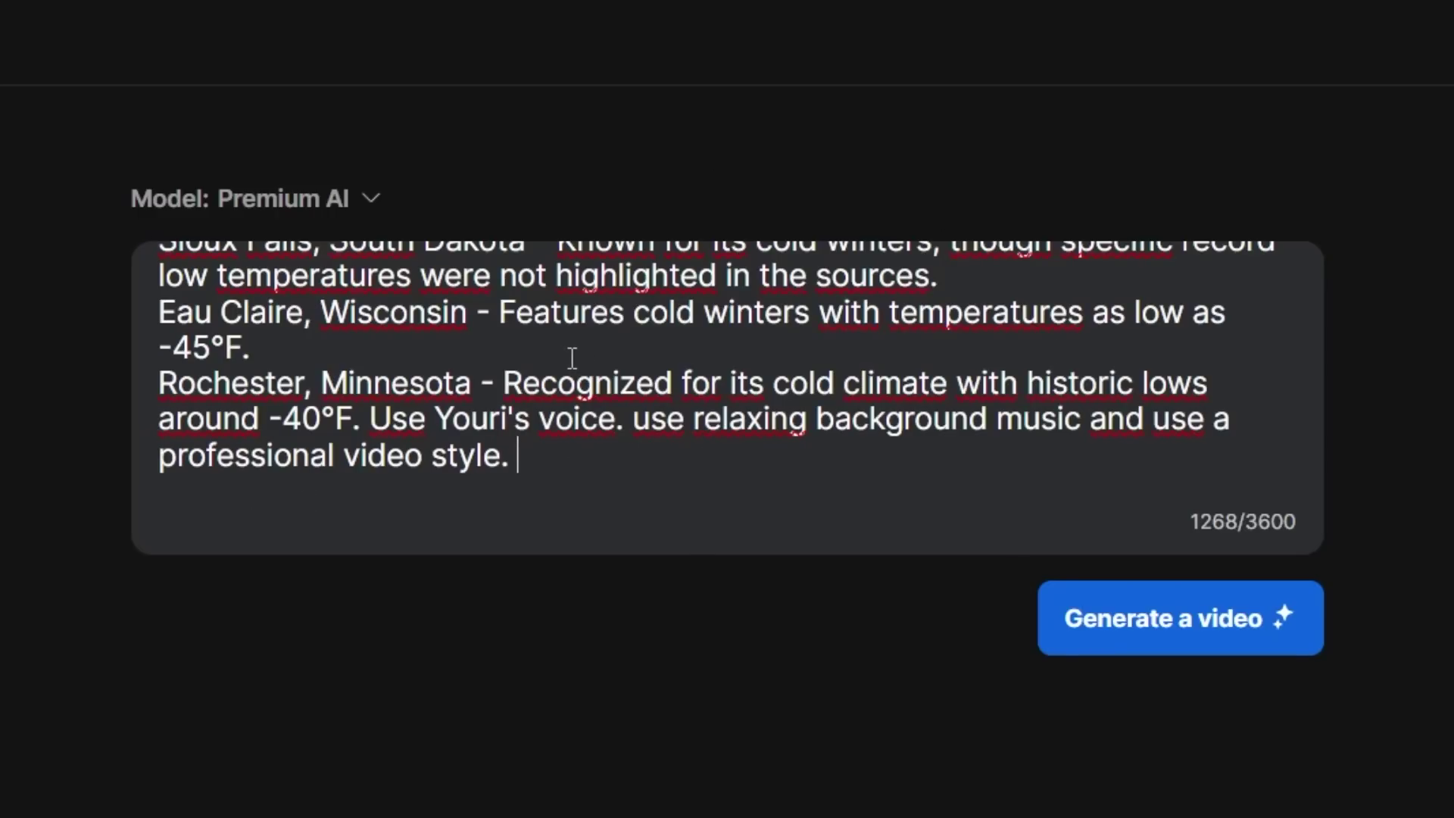
scroll(572, 358, "up", 10)
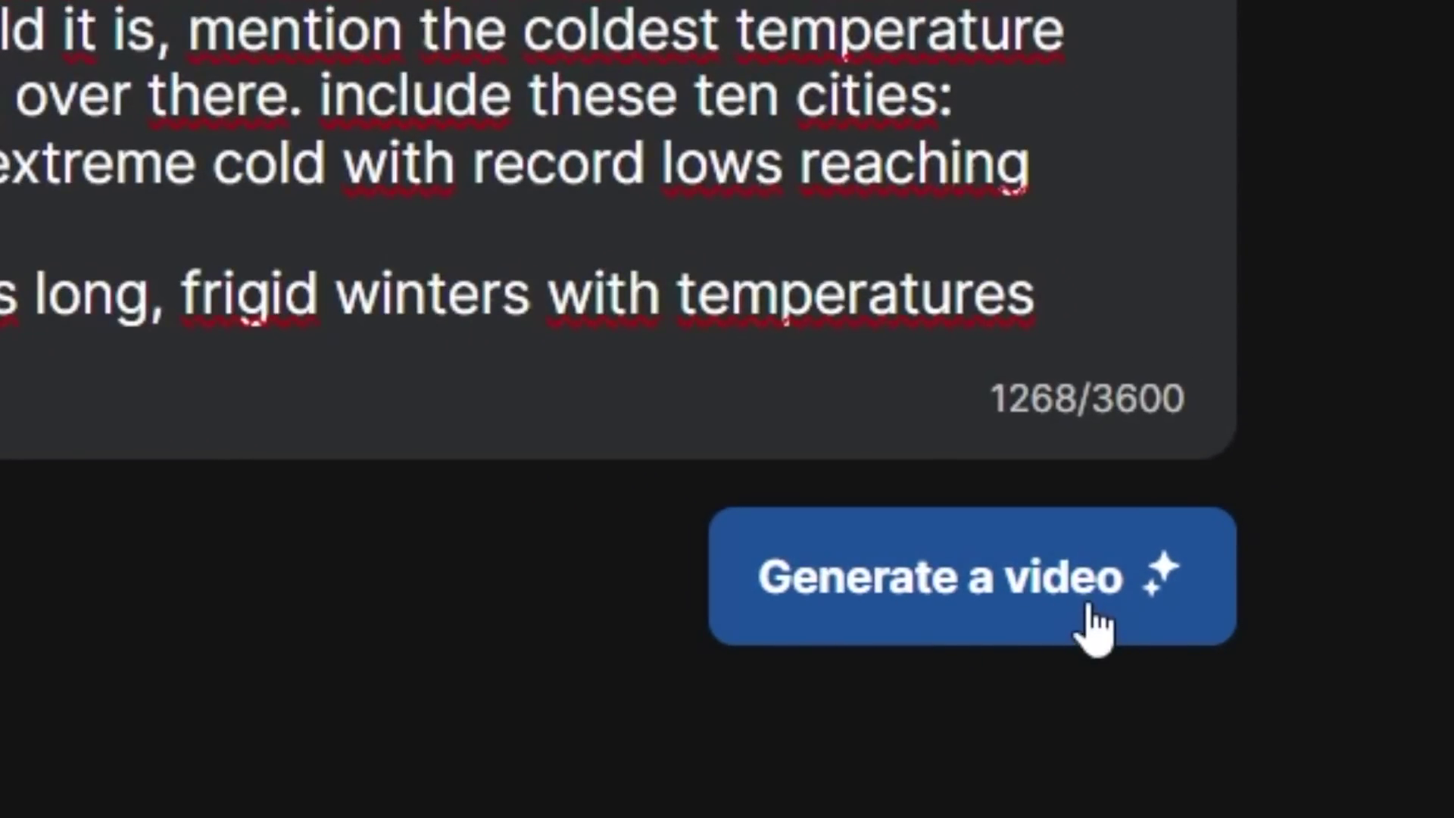
left_click(1096, 626)
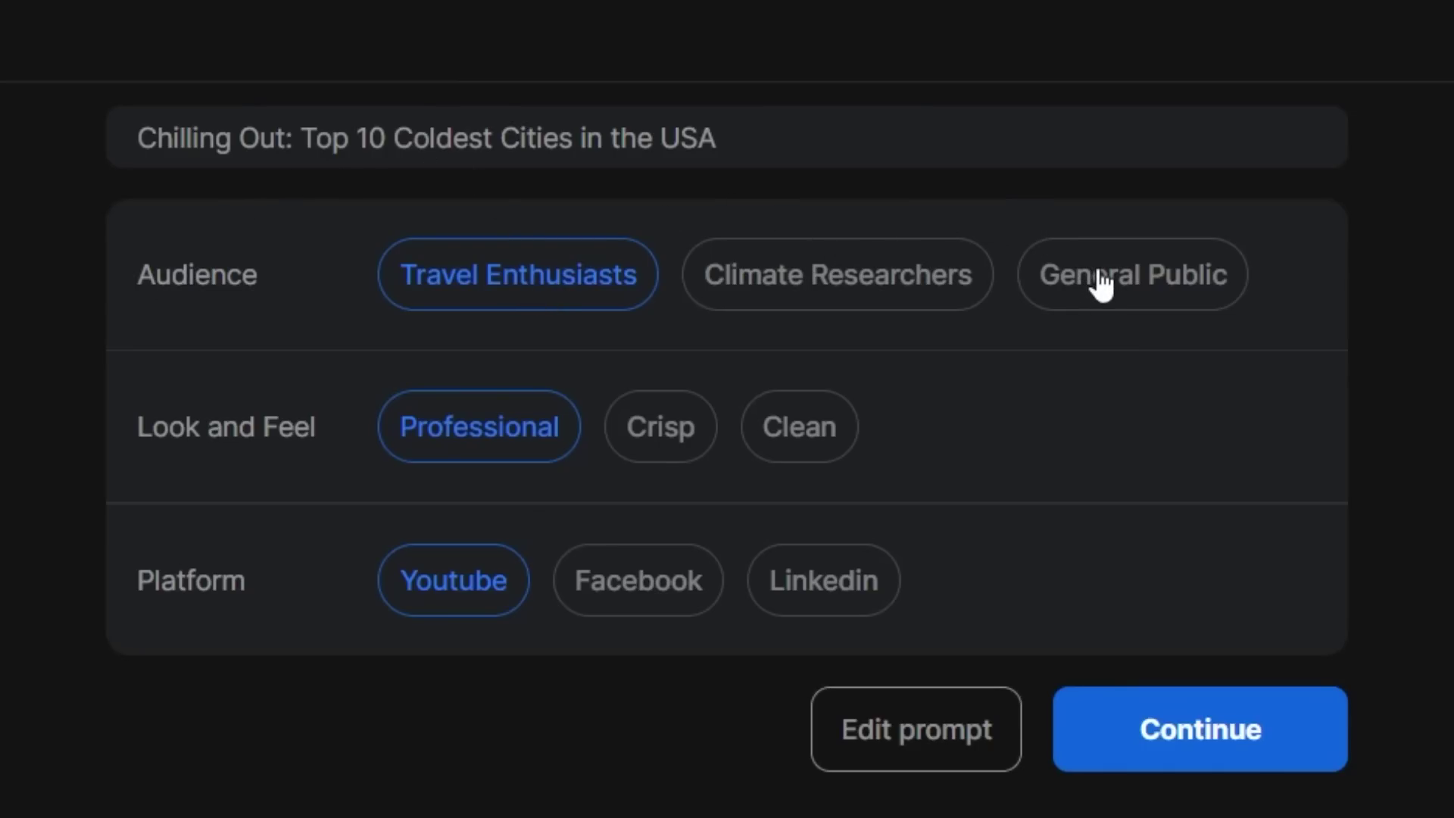
Set the audience to General Public and continue with the Professional look and the Youtube platform.
left_click(1159, 285)
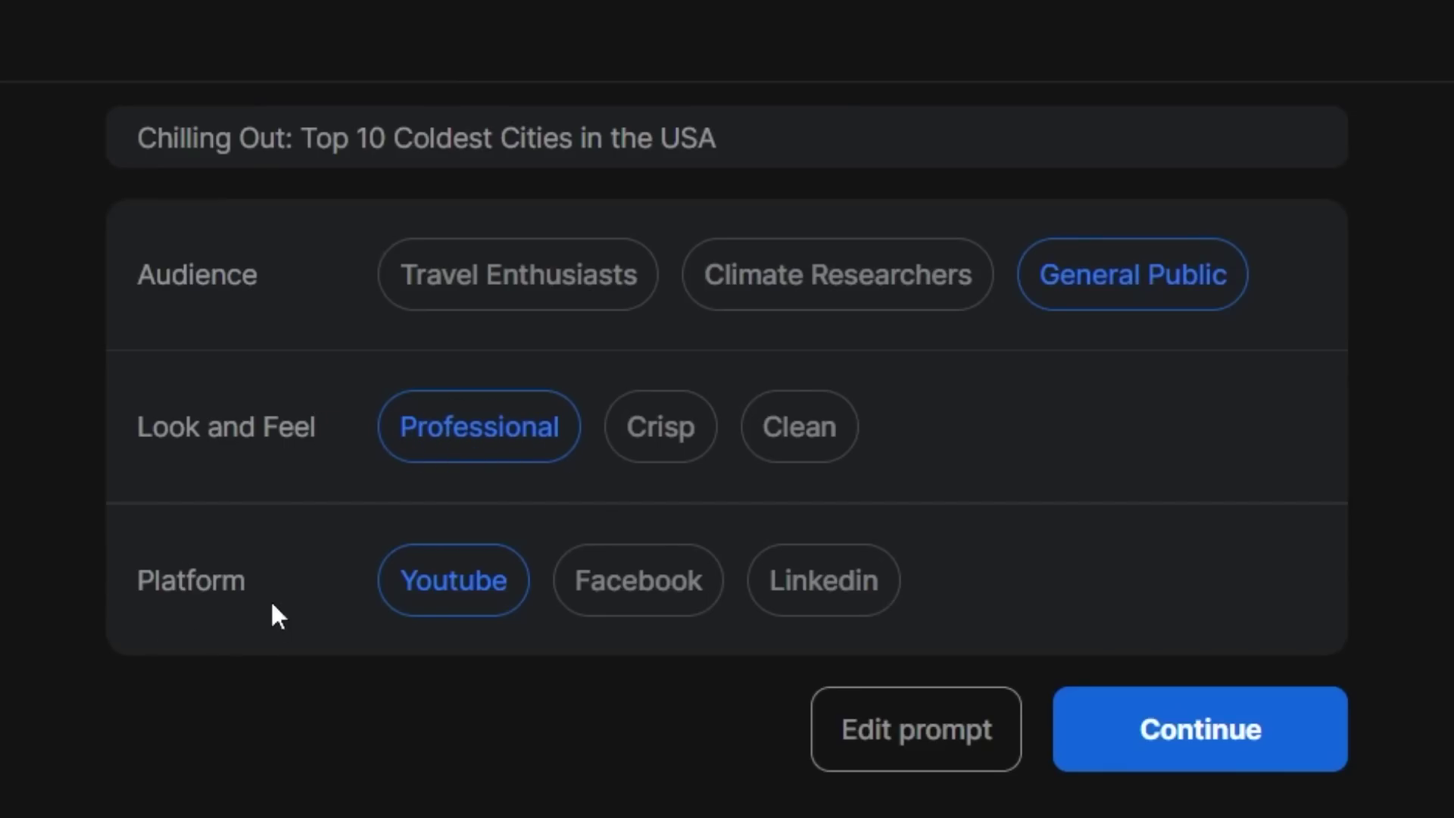
left_click(1228, 729)
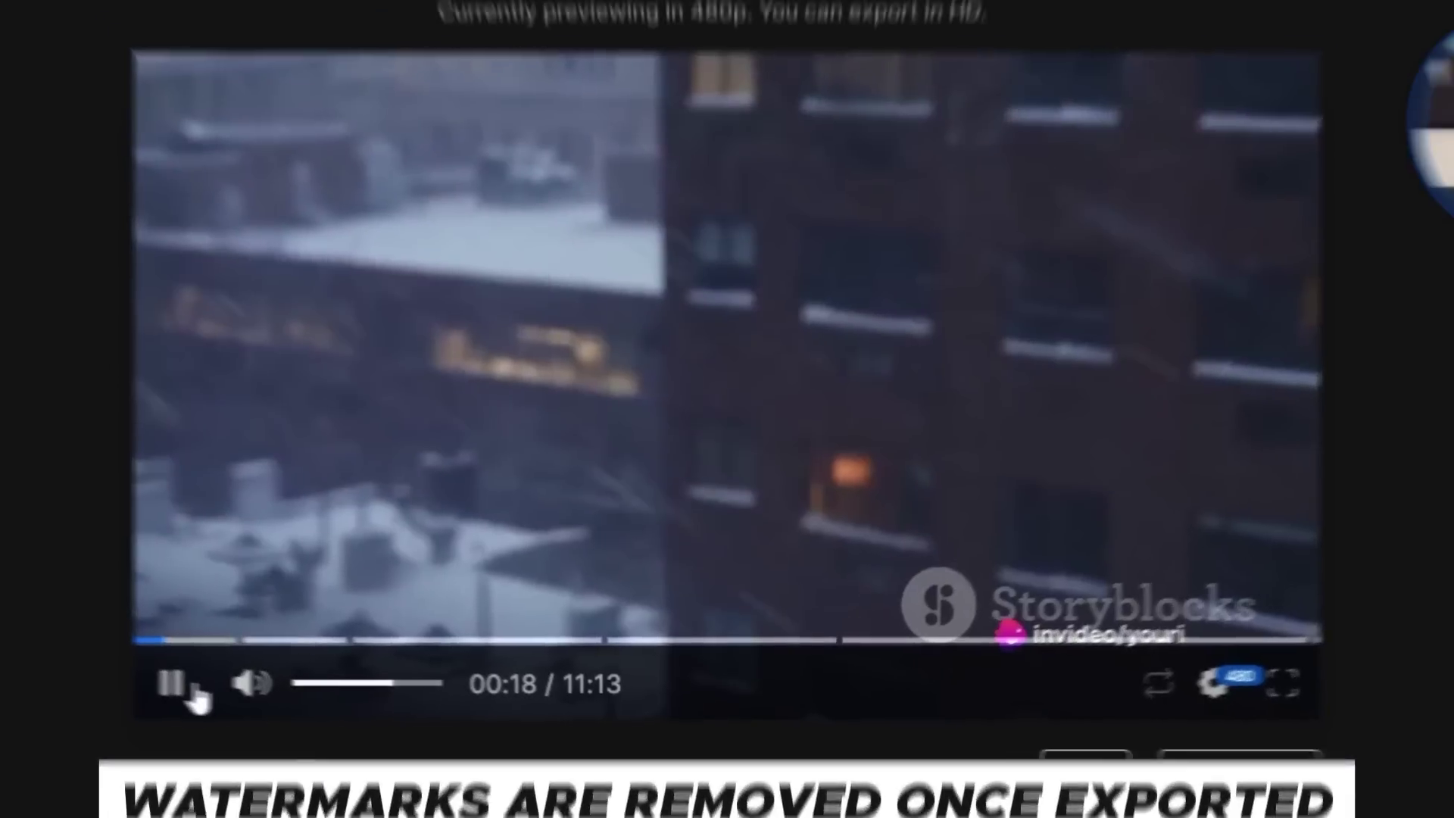
Pause the preview, return it to the opening scene and submit the edit command "change opening clip to a place with snow".
left_click(194, 688)
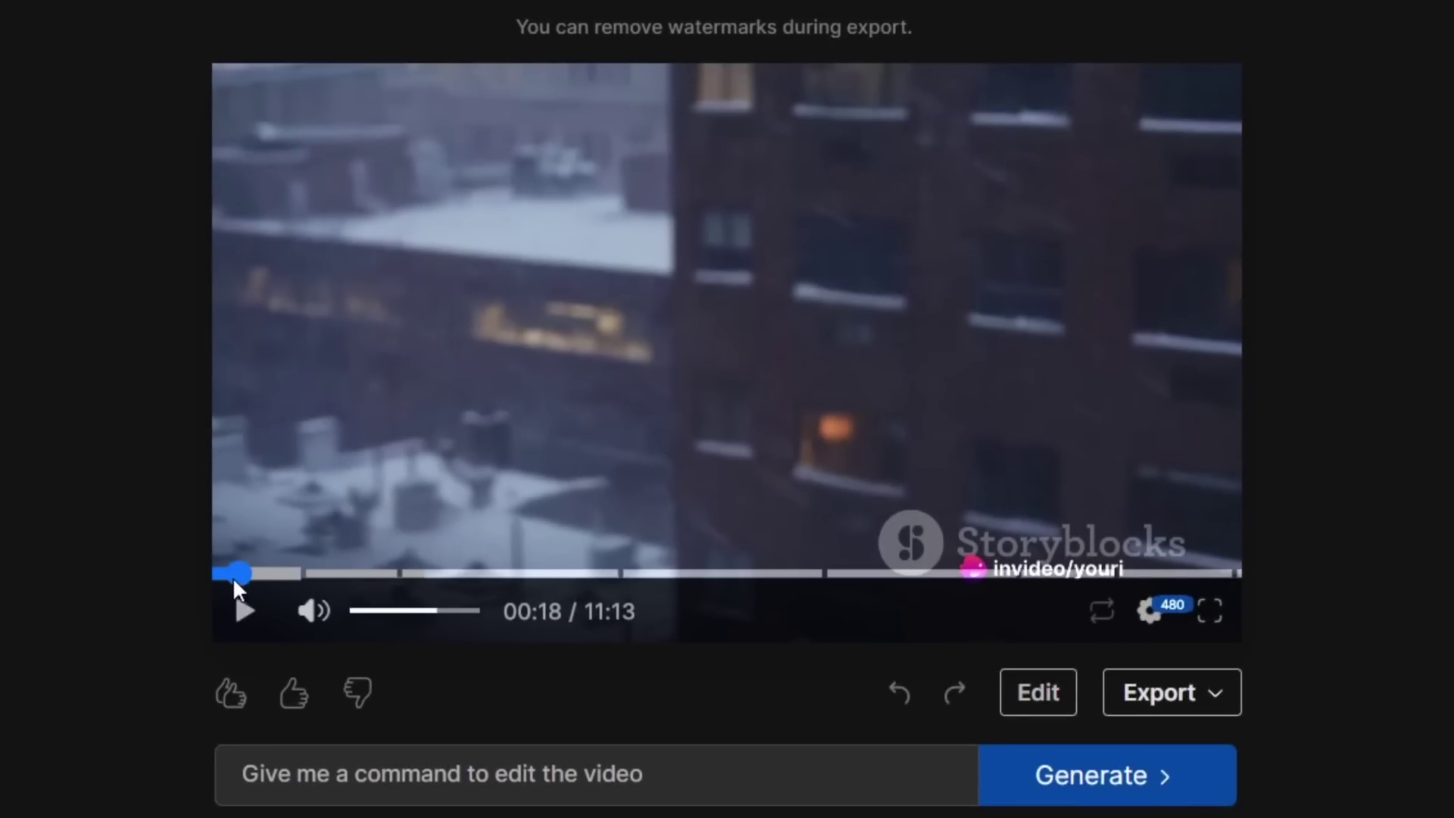
left_click(110, 206)
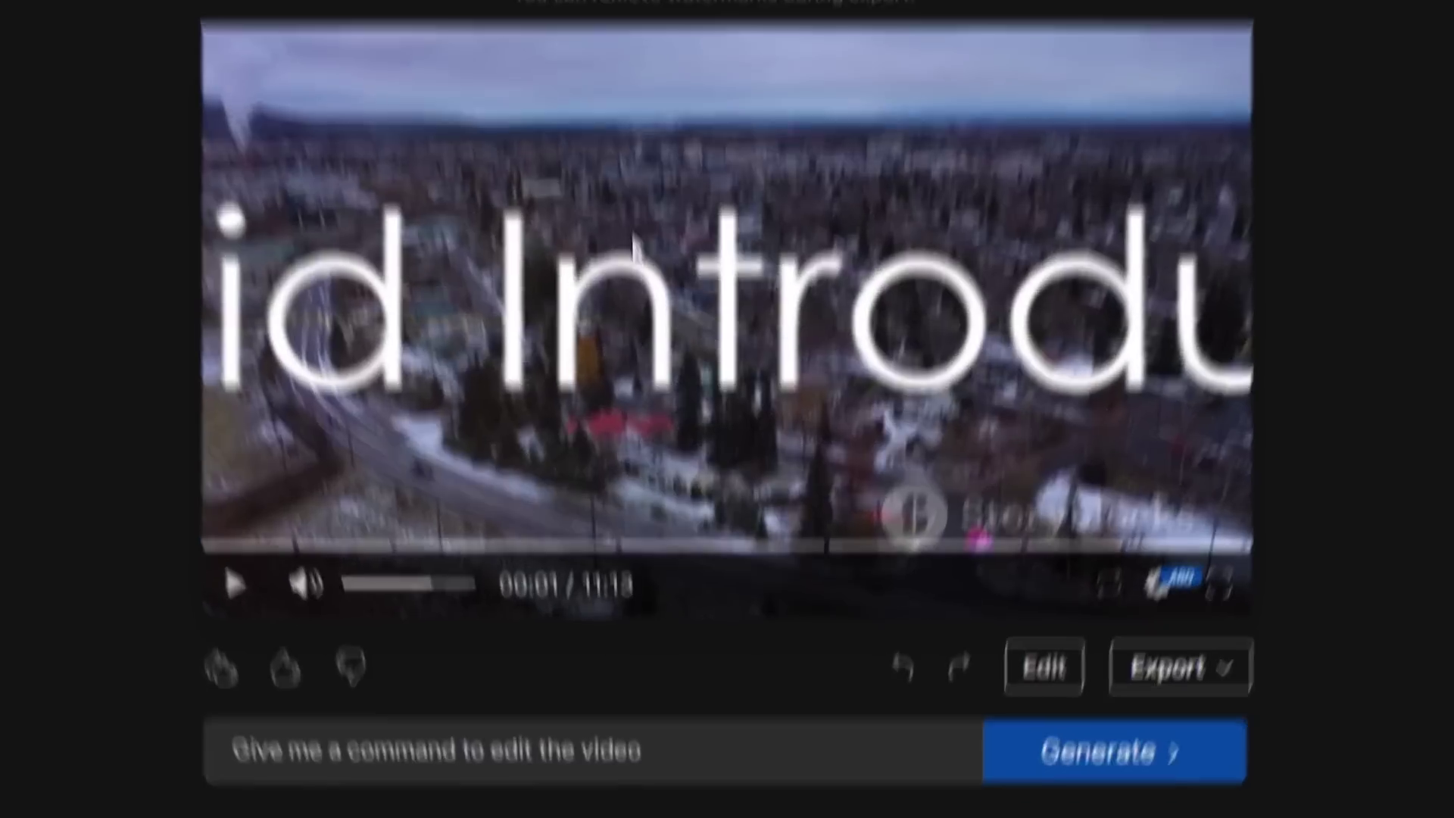
left_click(428, 765)
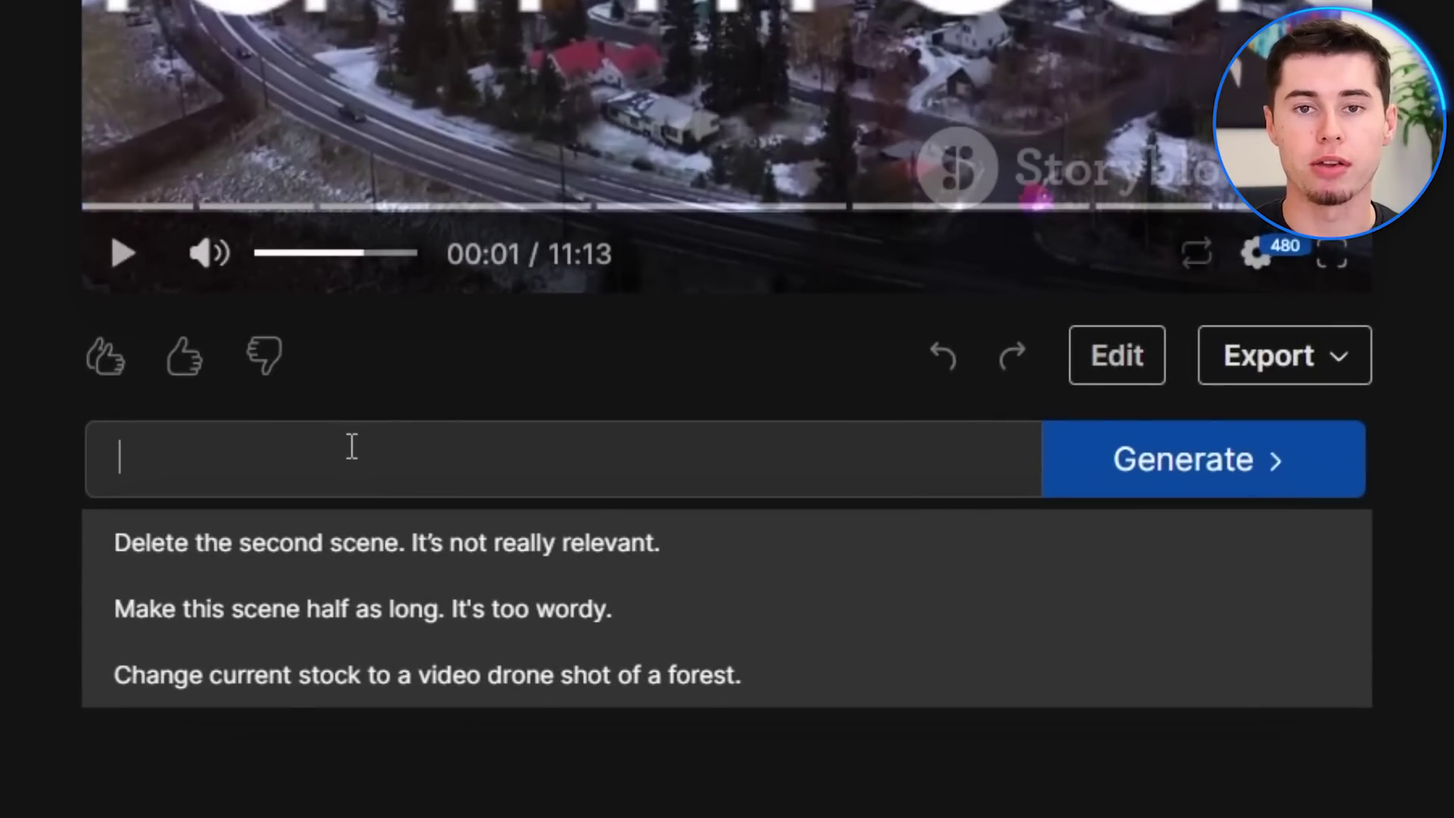
type("change opening clip to a place with snow")
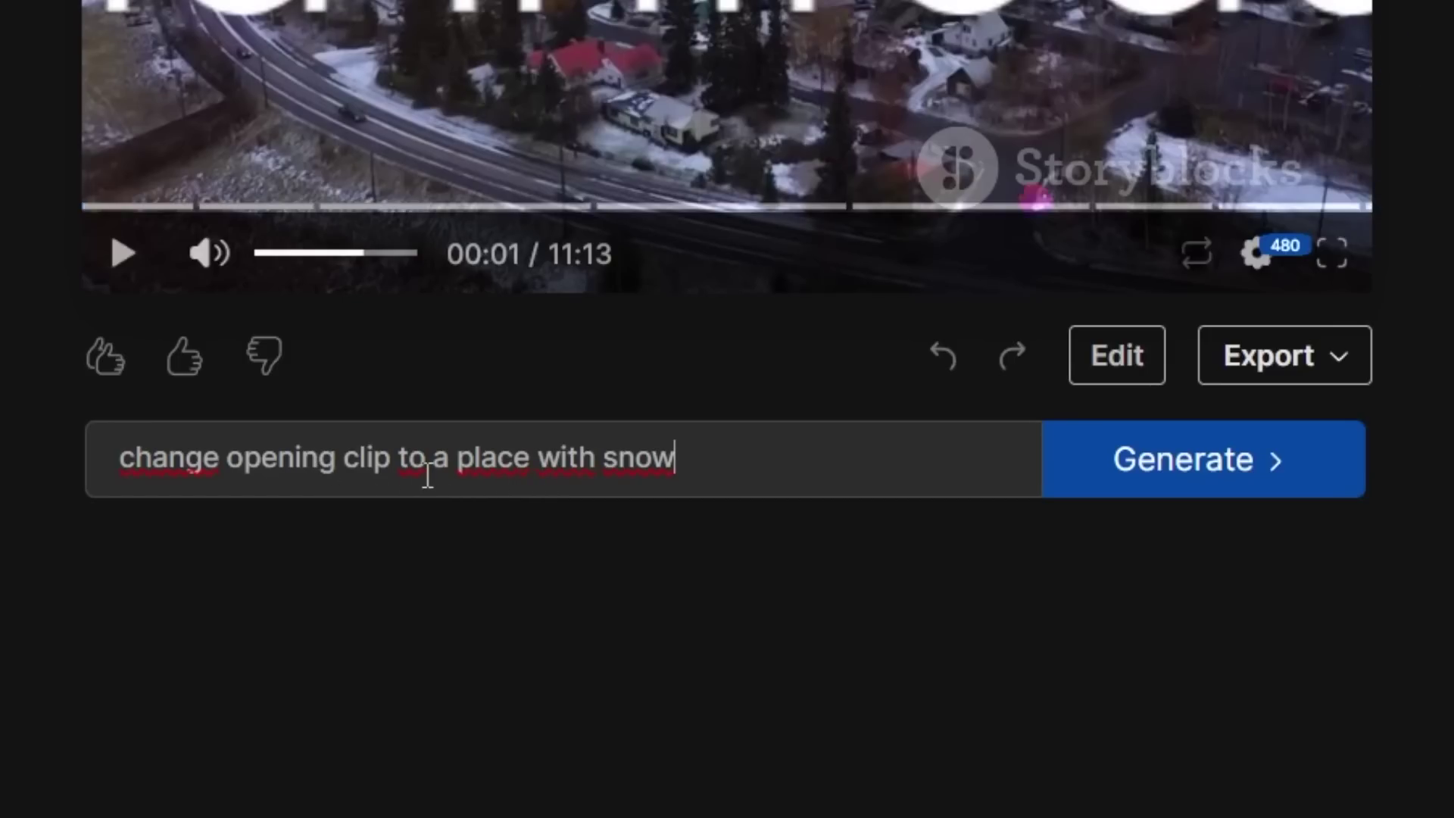
left_click(1175, 492)
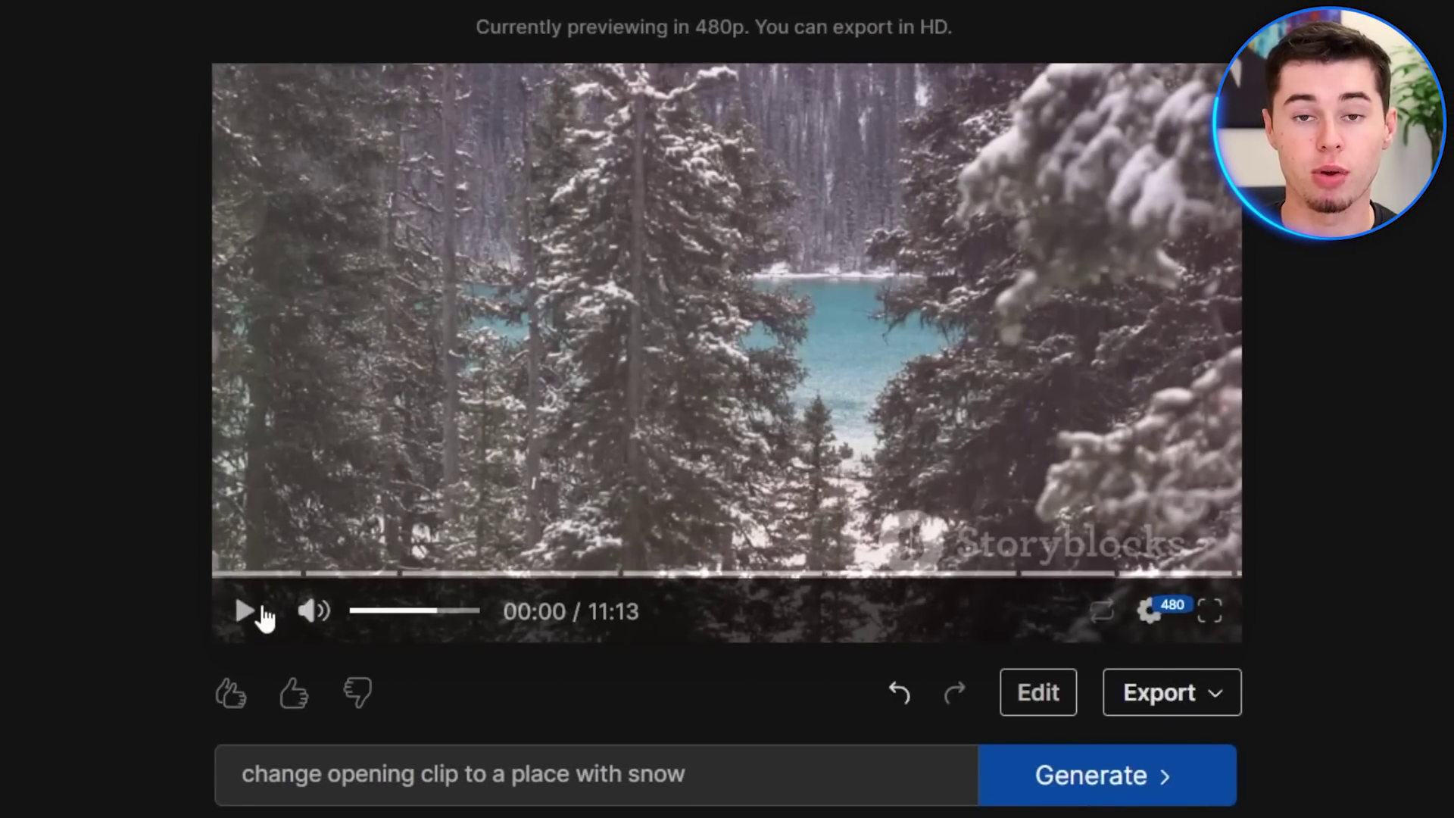
Play the first seconds of the edited video to check the new opening clip, and pause it.
left_click(239, 612)
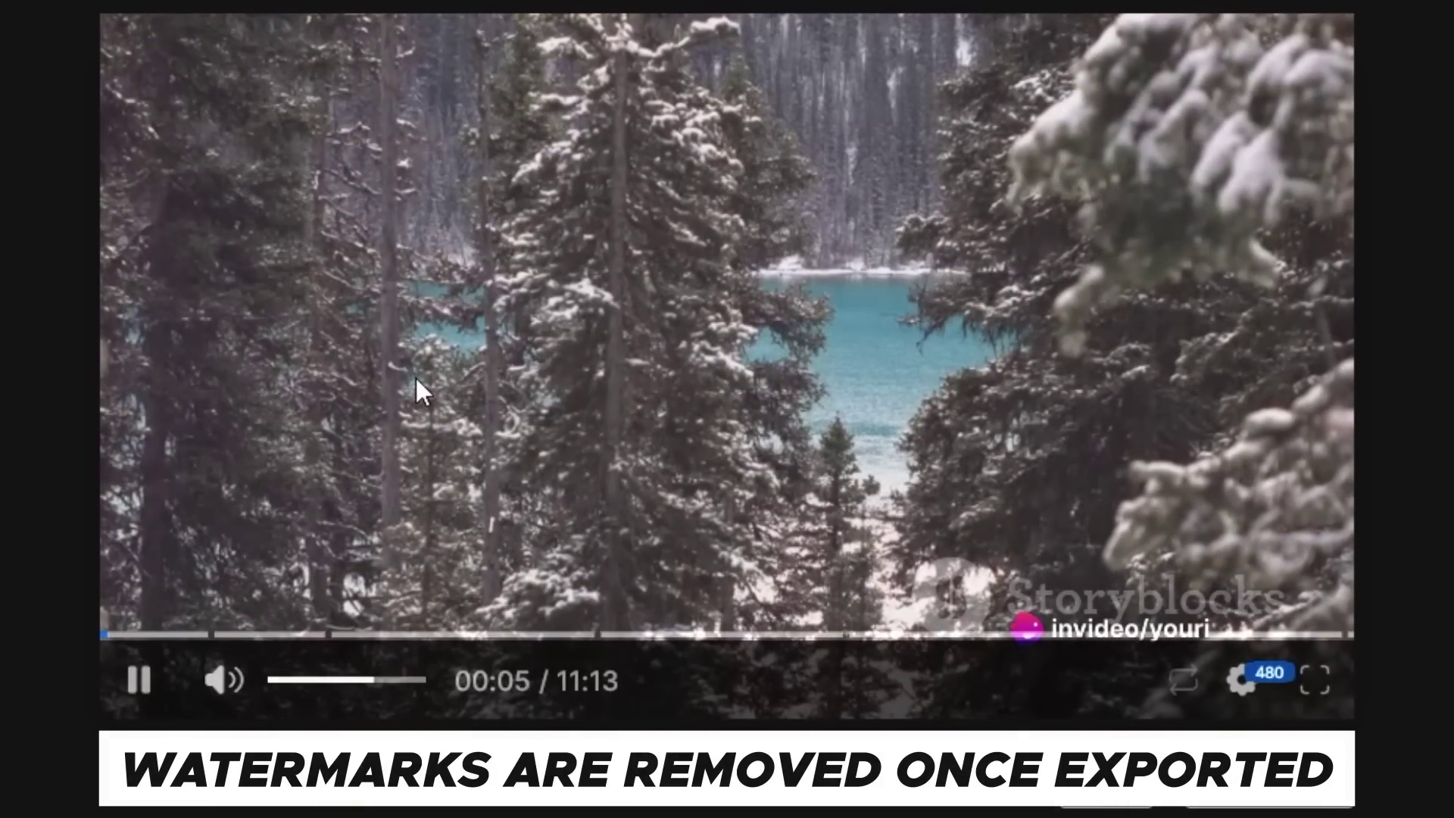
left_click(703, 318)
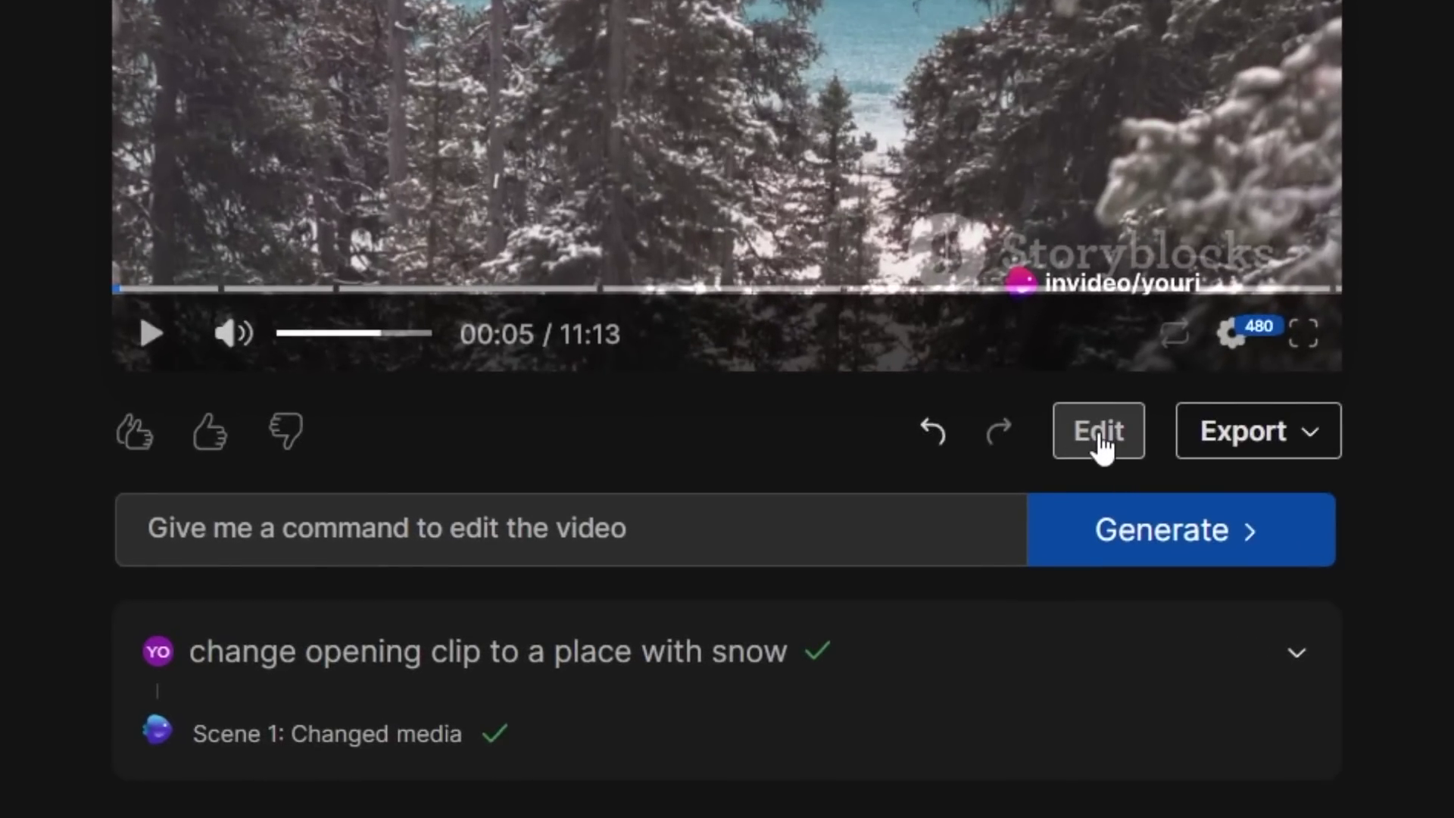
Open the video's media for editing and look through the clips from Scene 1 to Scene 3, returning to the first clip.
left_click(1099, 439)
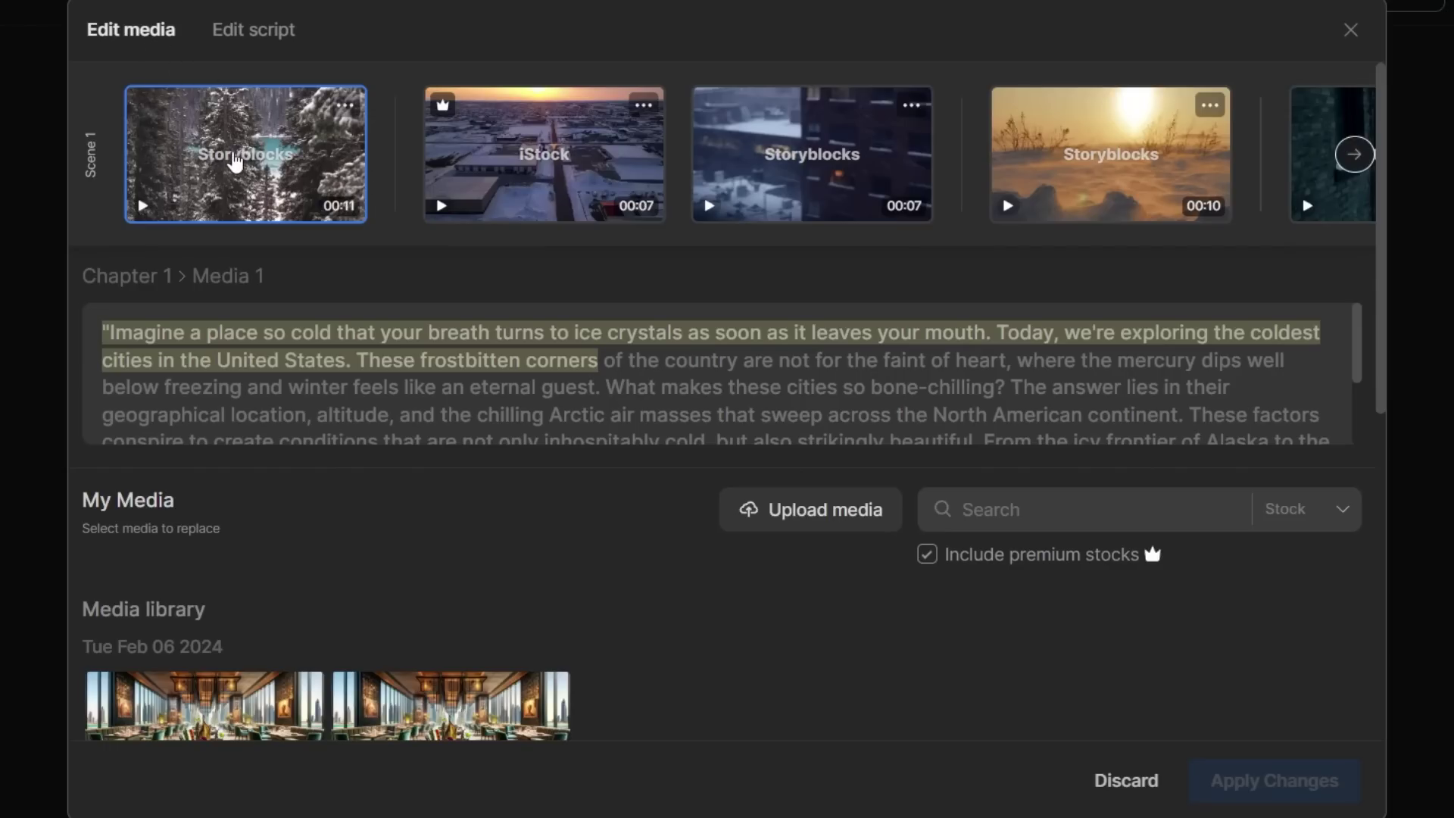
left_click(1358, 155)
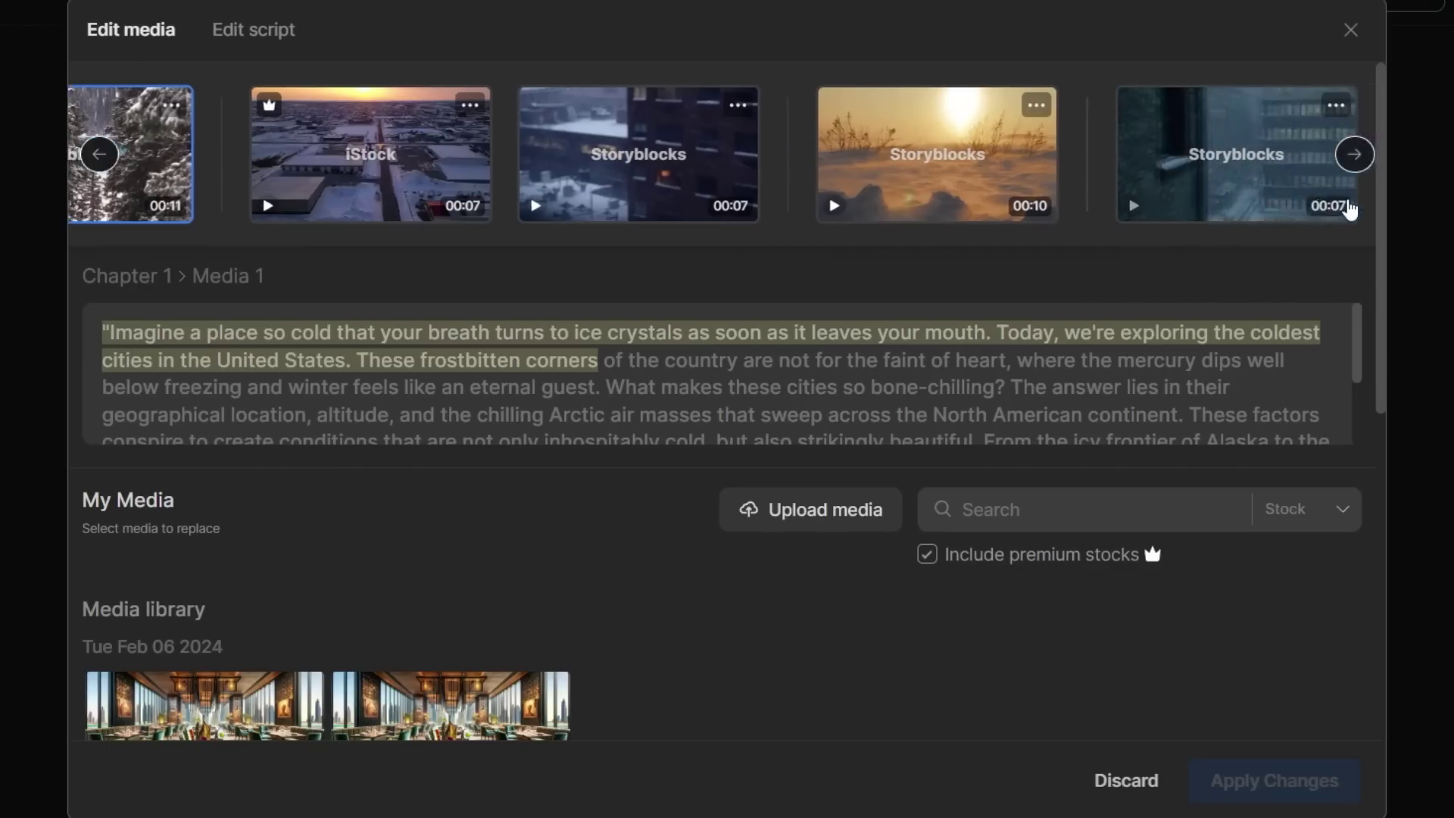
left_click(1358, 163)
left_click(1356, 156)
left_click(1353, 154)
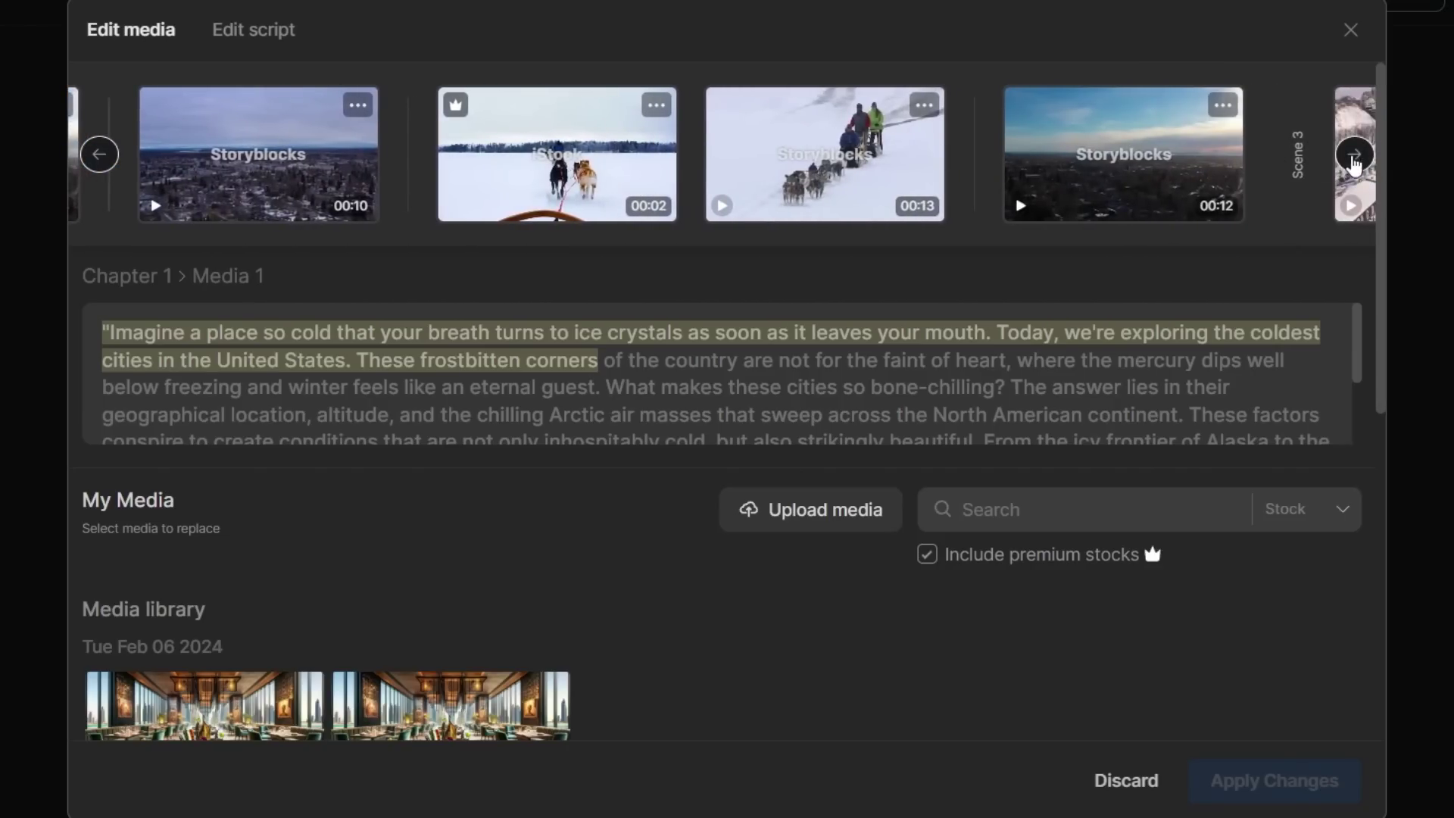
left_click(1353, 166)
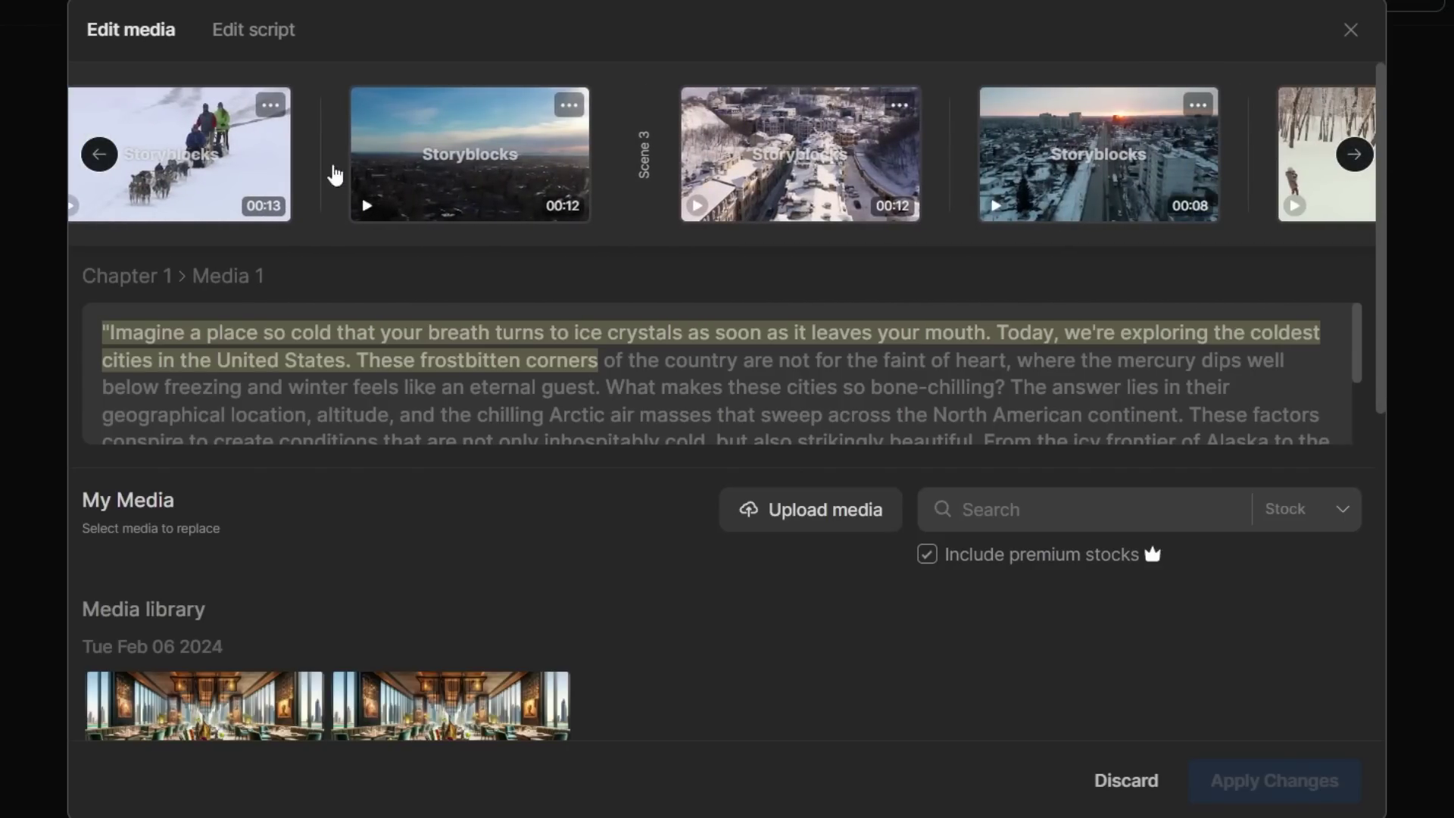
left_click(100, 155)
left_click(100, 155)
left_click(100, 155)
left_click(99, 155)
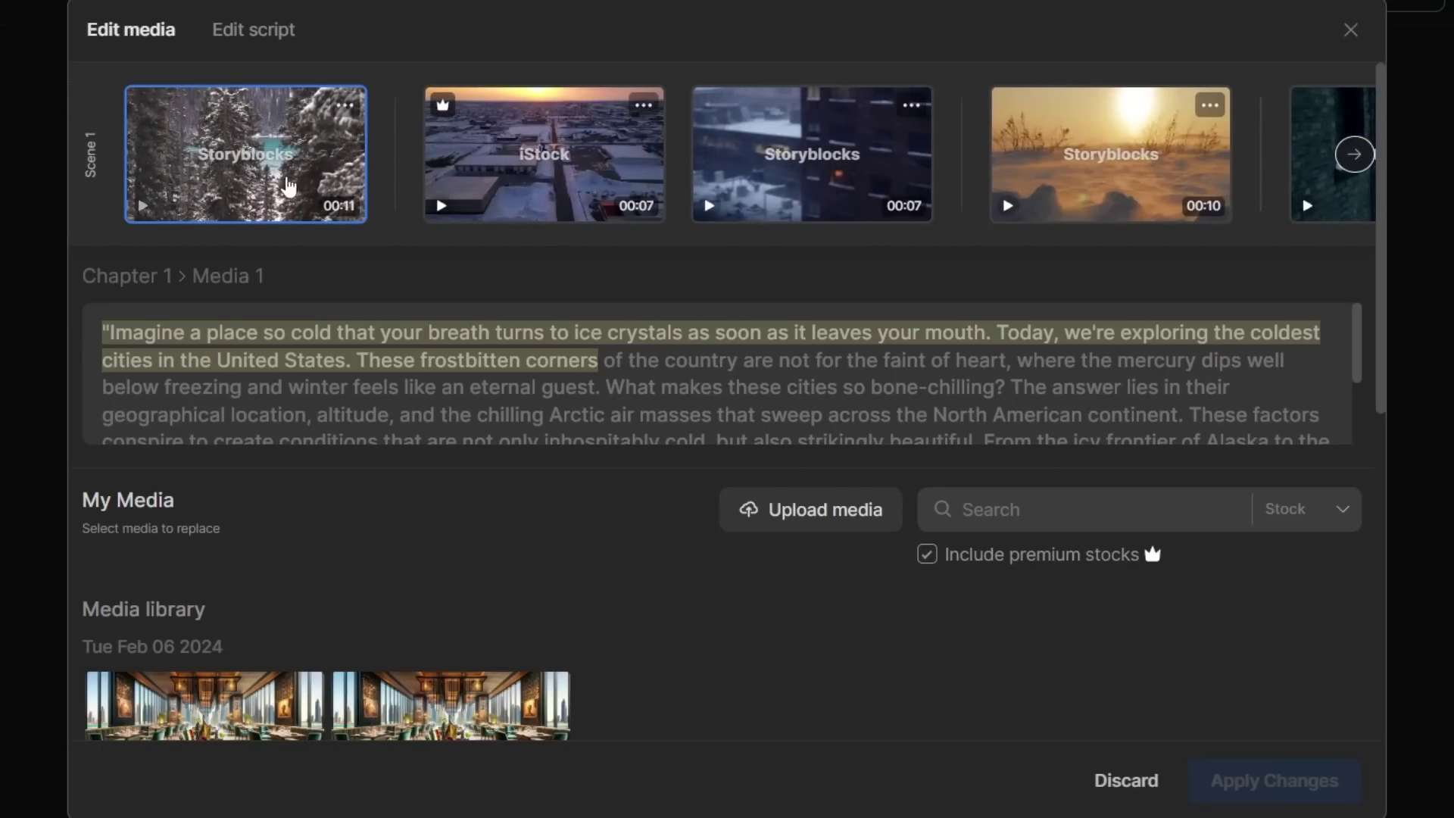
Replace Scene 1's second clip, the iStock sunset town view, with a snow-covered forest valley clip found by searching stock for "snow".
left_click(559, 149)
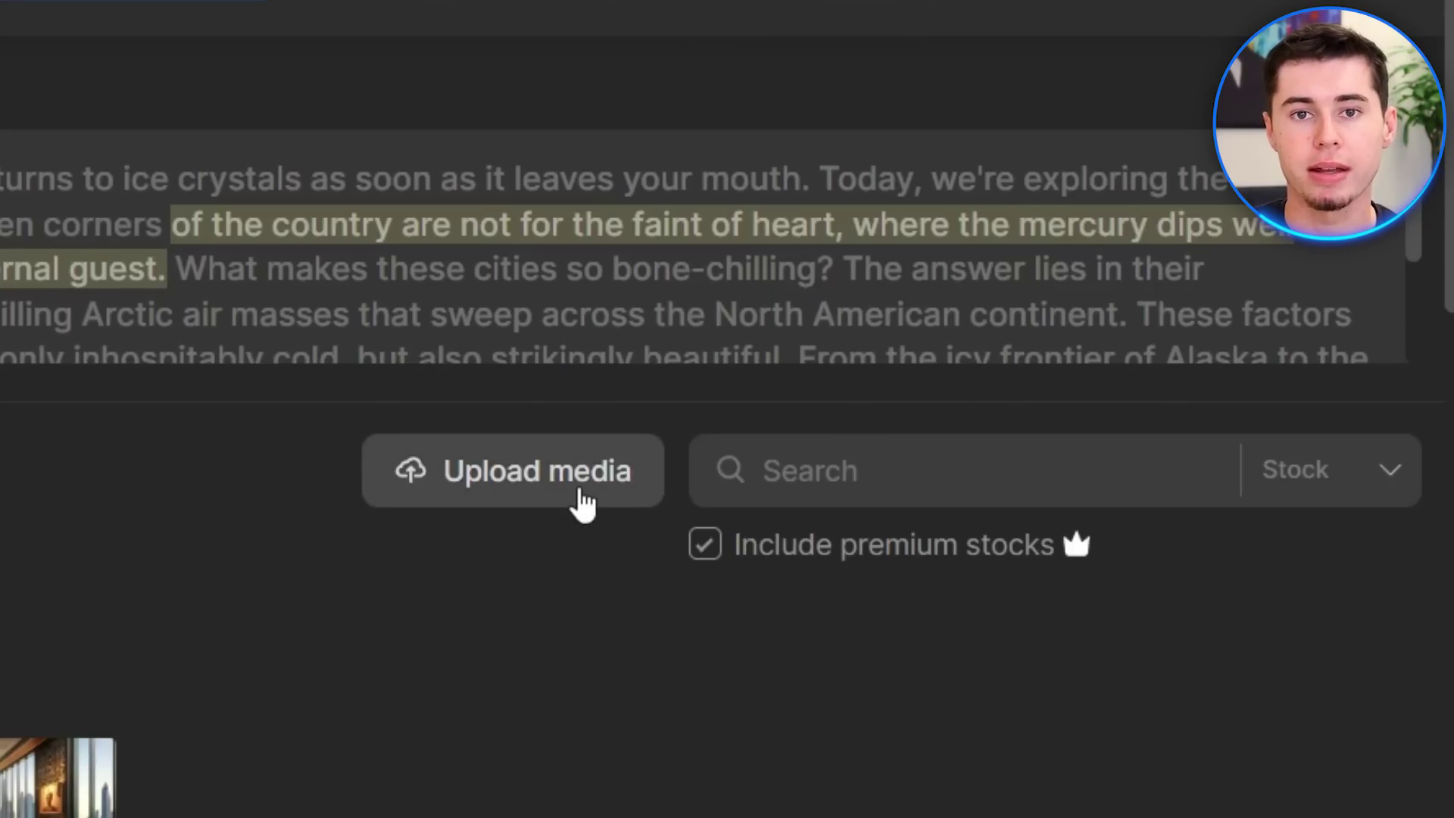
left_click(890, 472)
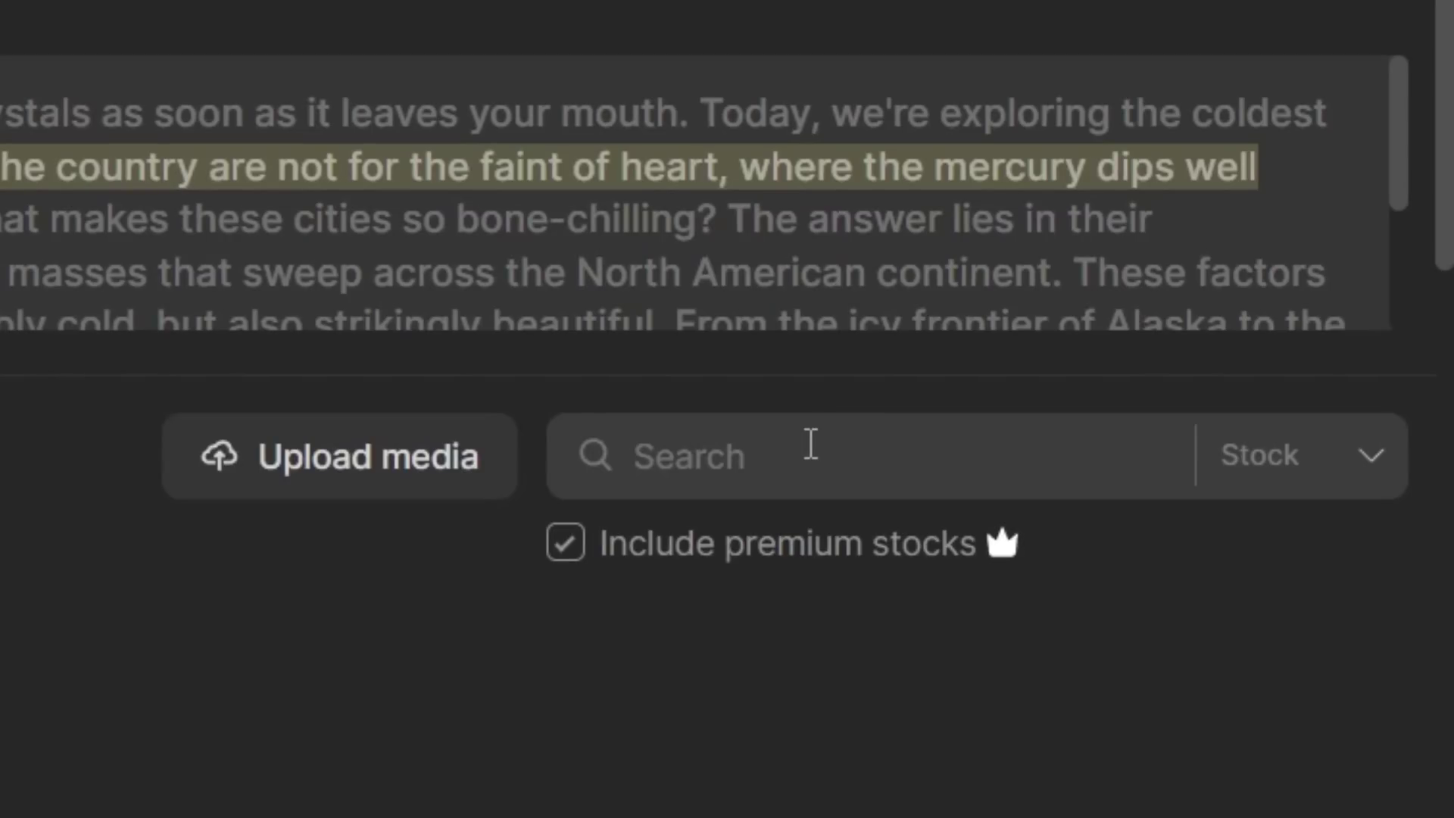
type("sno")
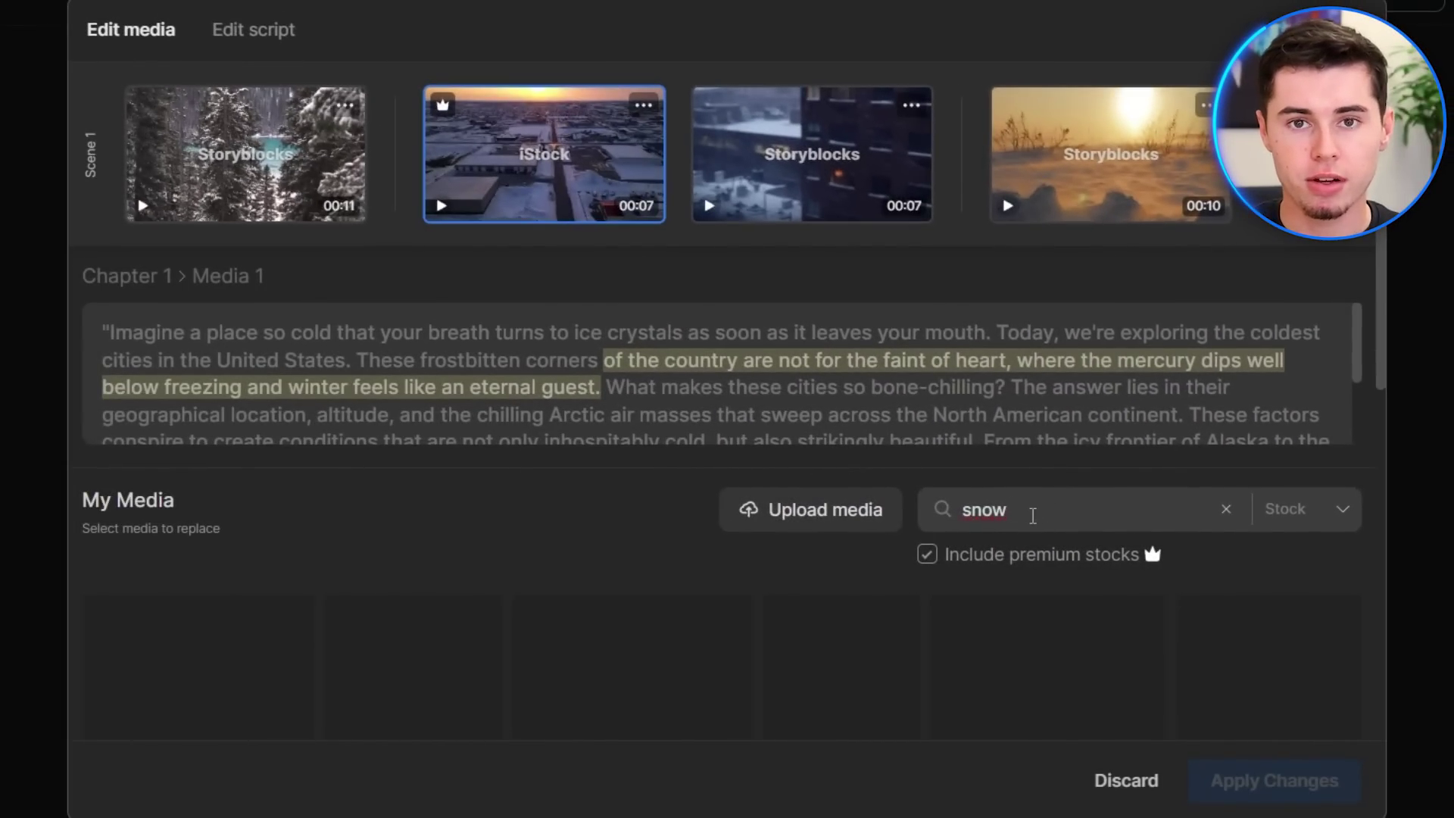
type("w")
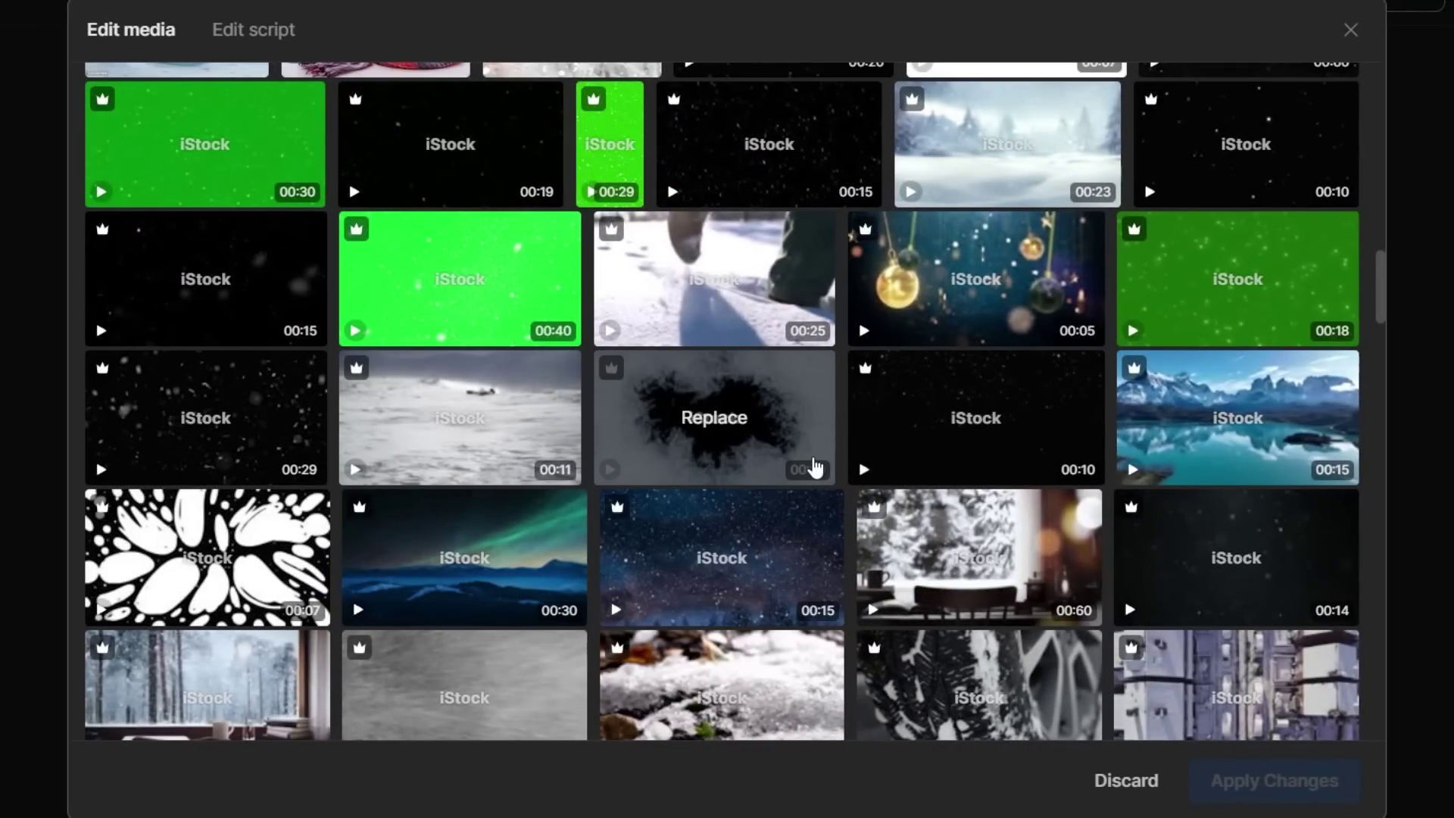
scroll(989, 473, "down", 5)
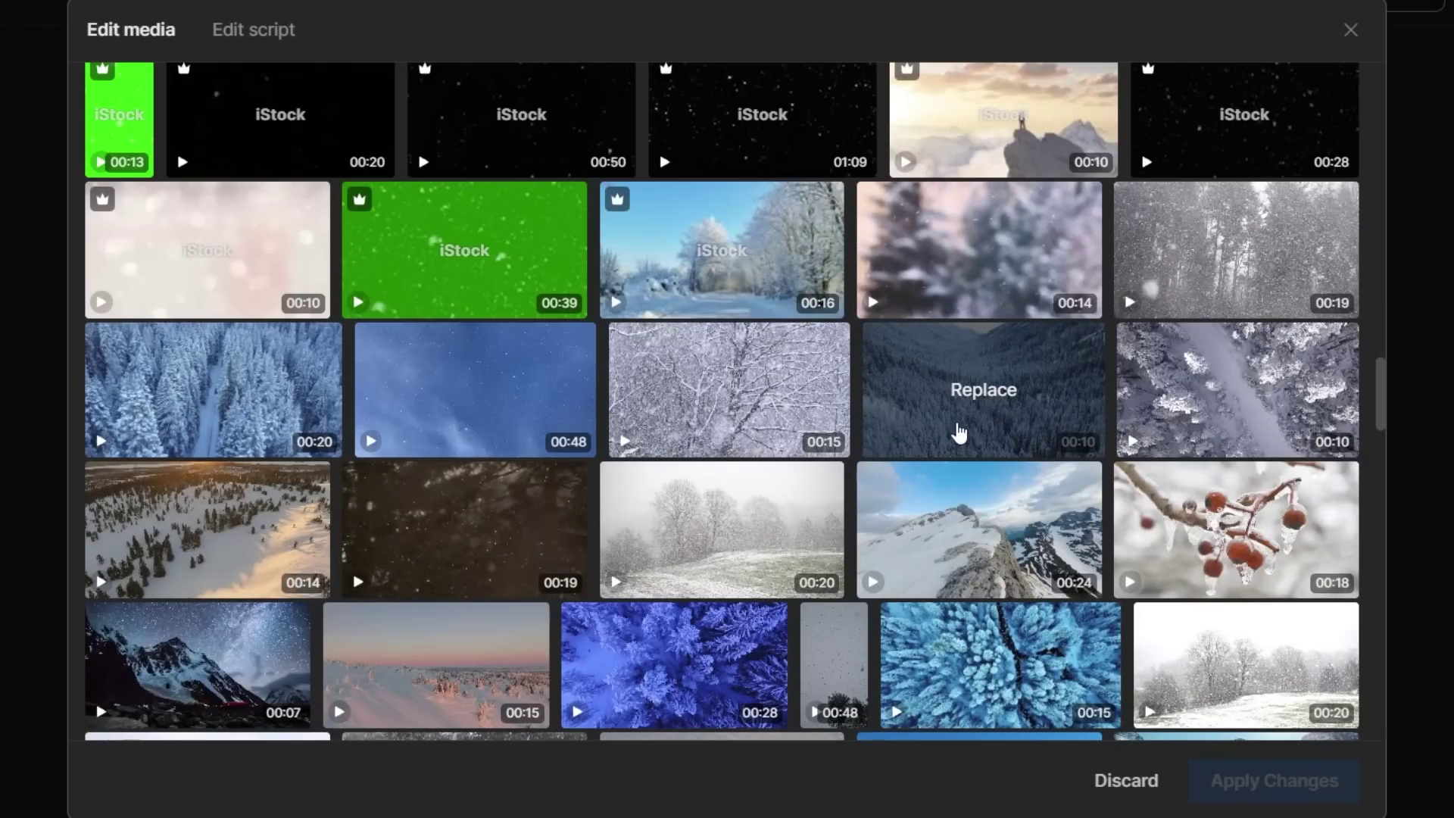
left_click(1026, 385)
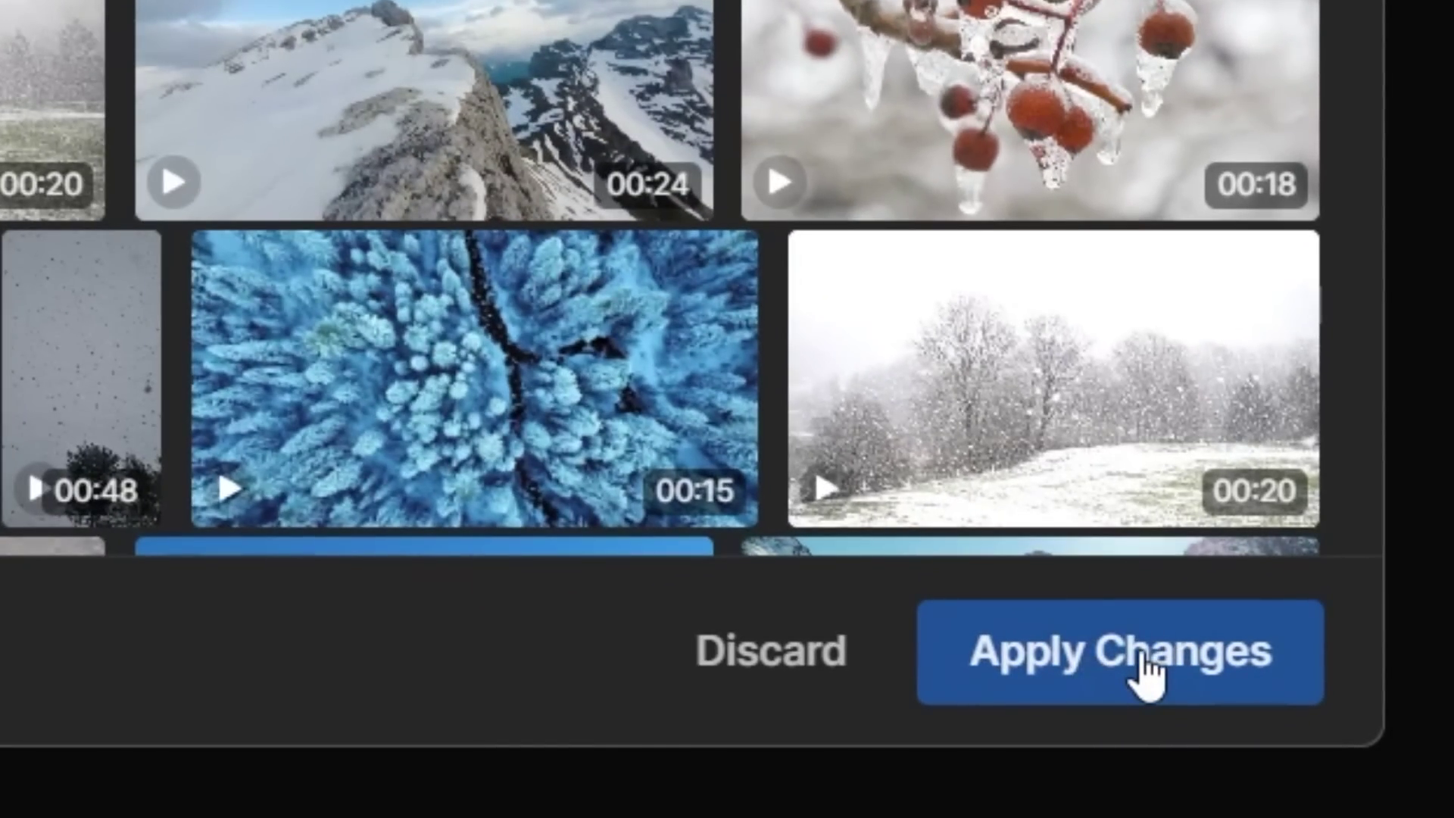
left_click(1145, 670)
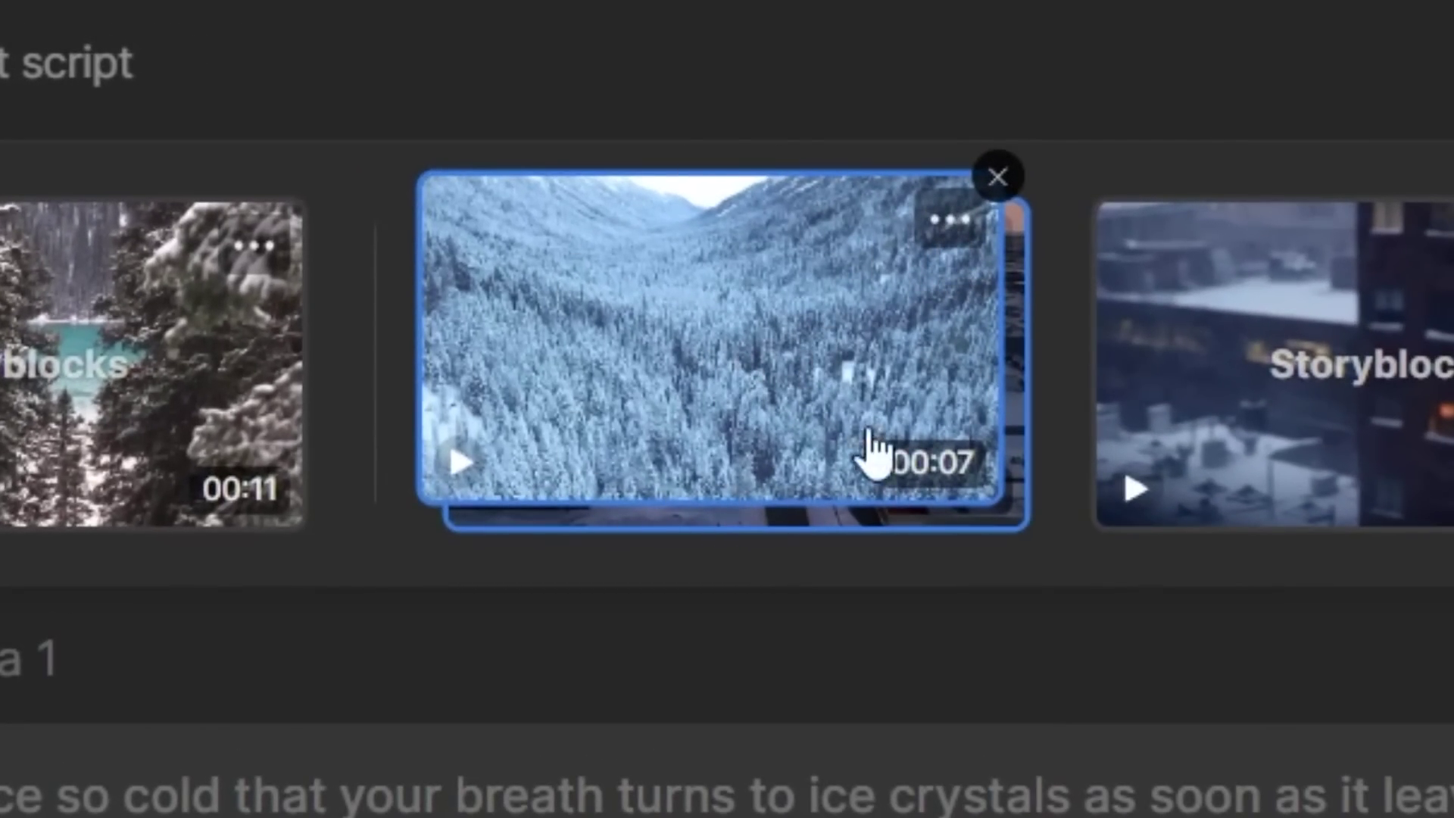
Set the ideal duration of the snowy valley clip to 5 seconds and apply the media changes.
left_click(951, 227)
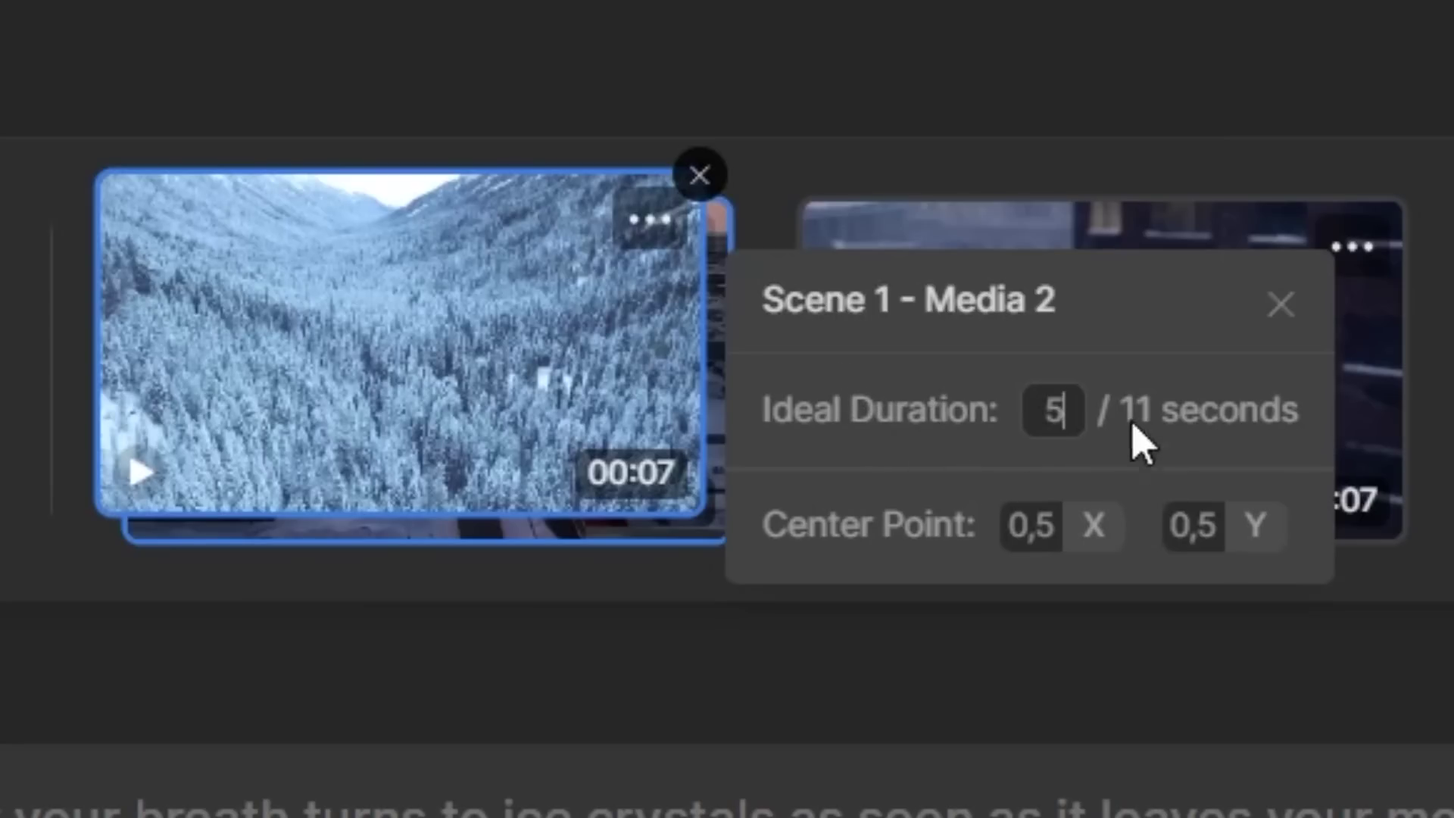
left_click(1206, 54)
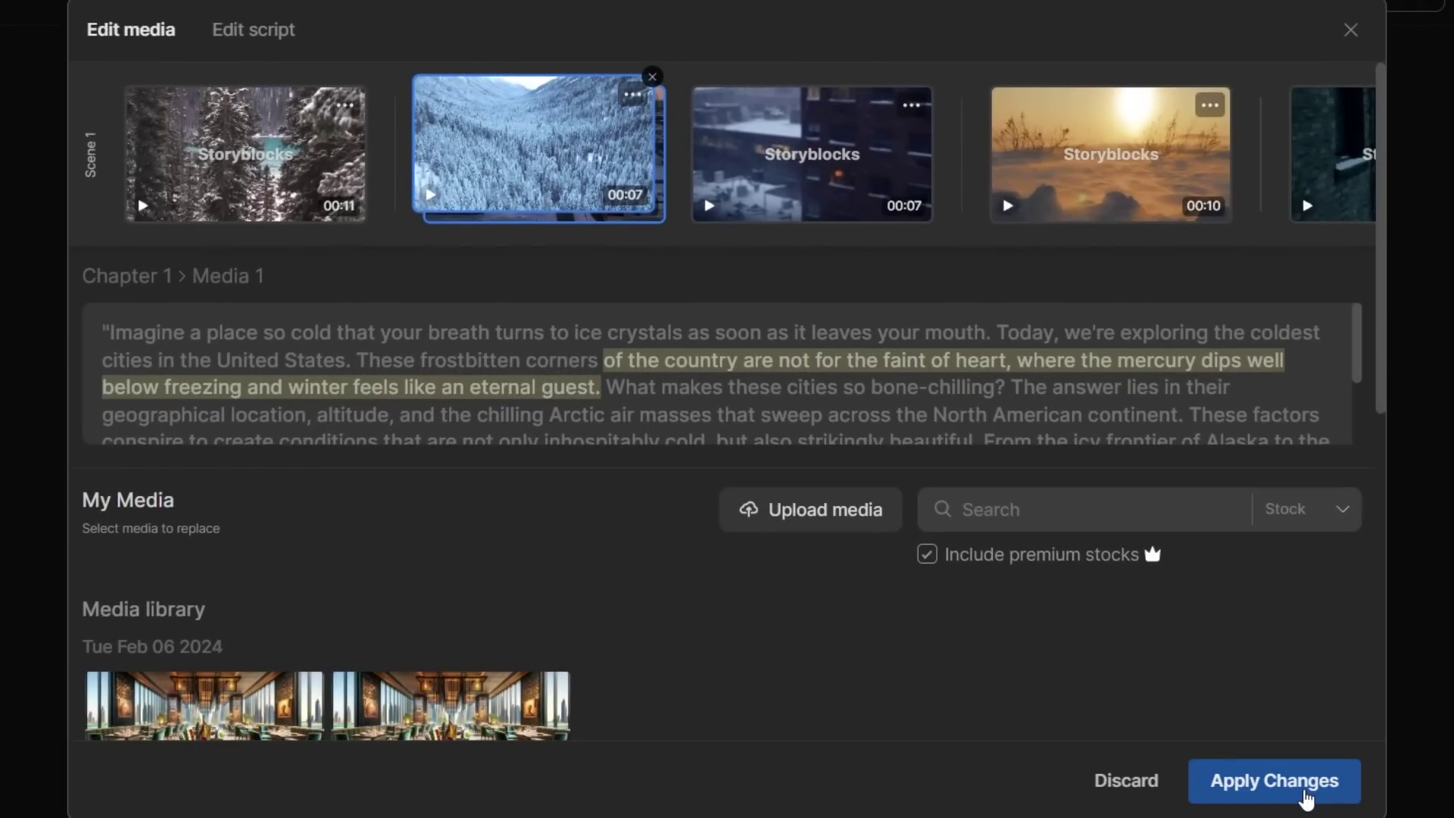
left_click(1306, 796)
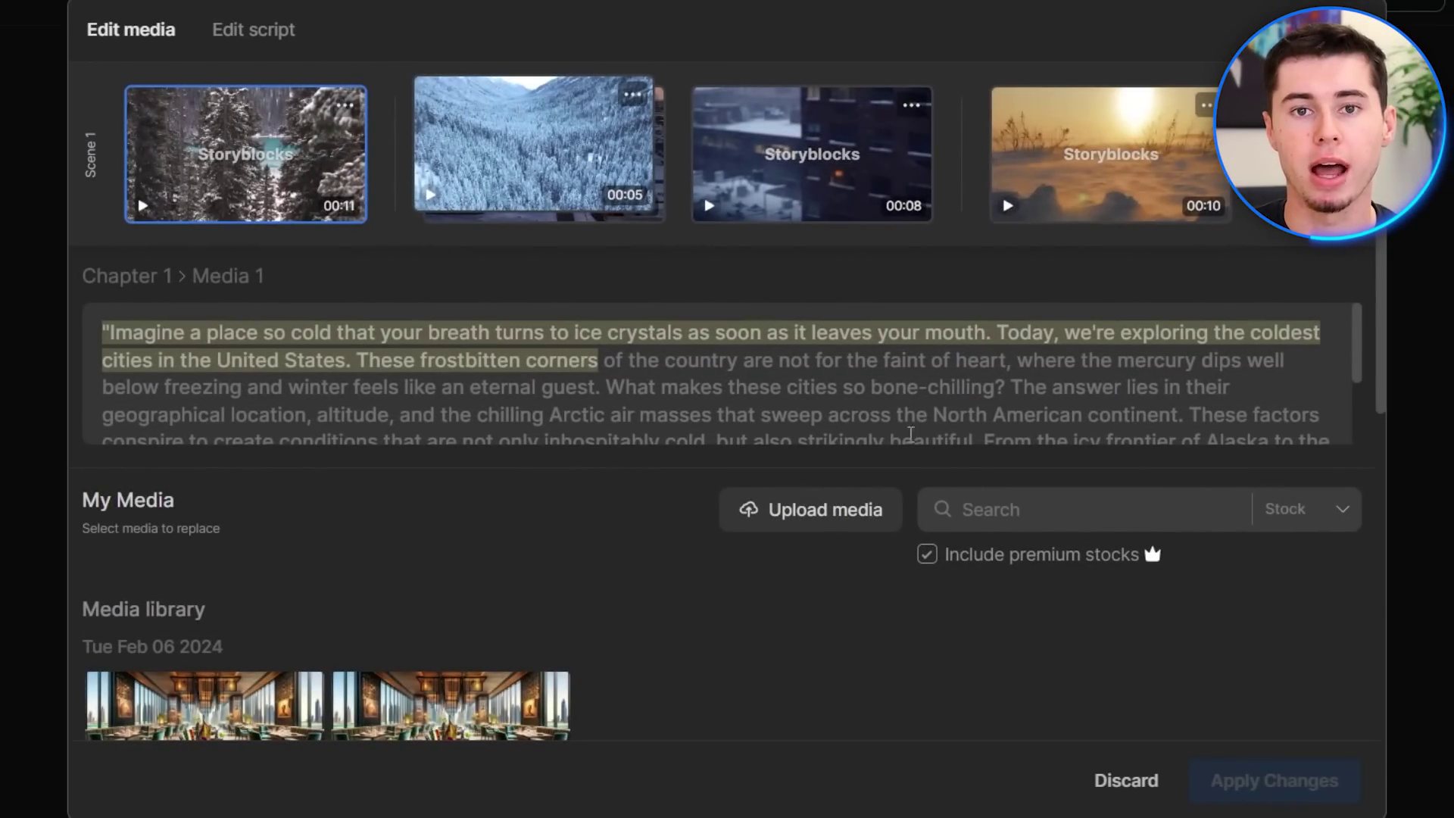
Check the script passages matched to the snowy city clips and look through the media library for uploaded images.
left_click(1090, 175)
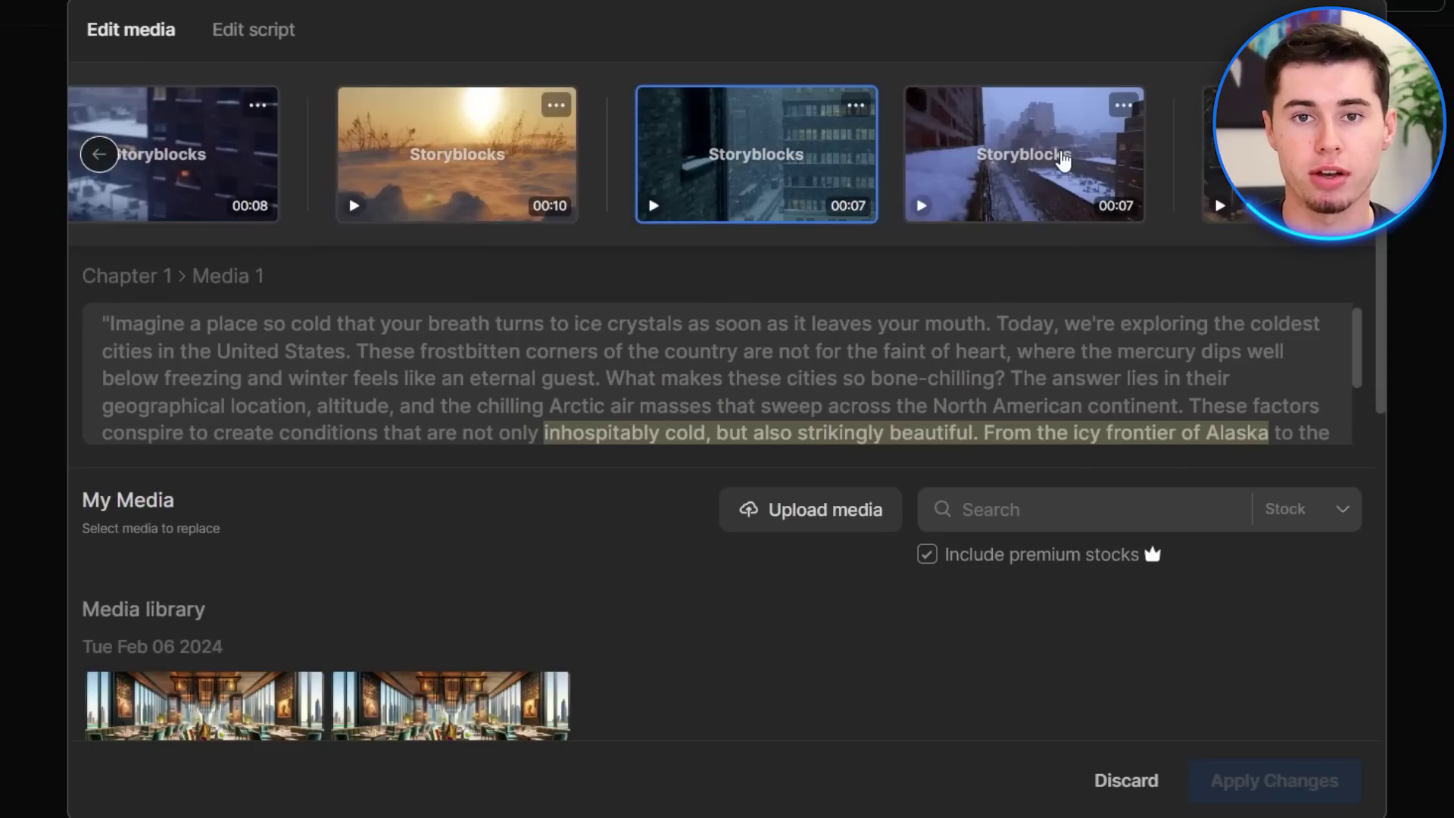
left_click(1064, 160)
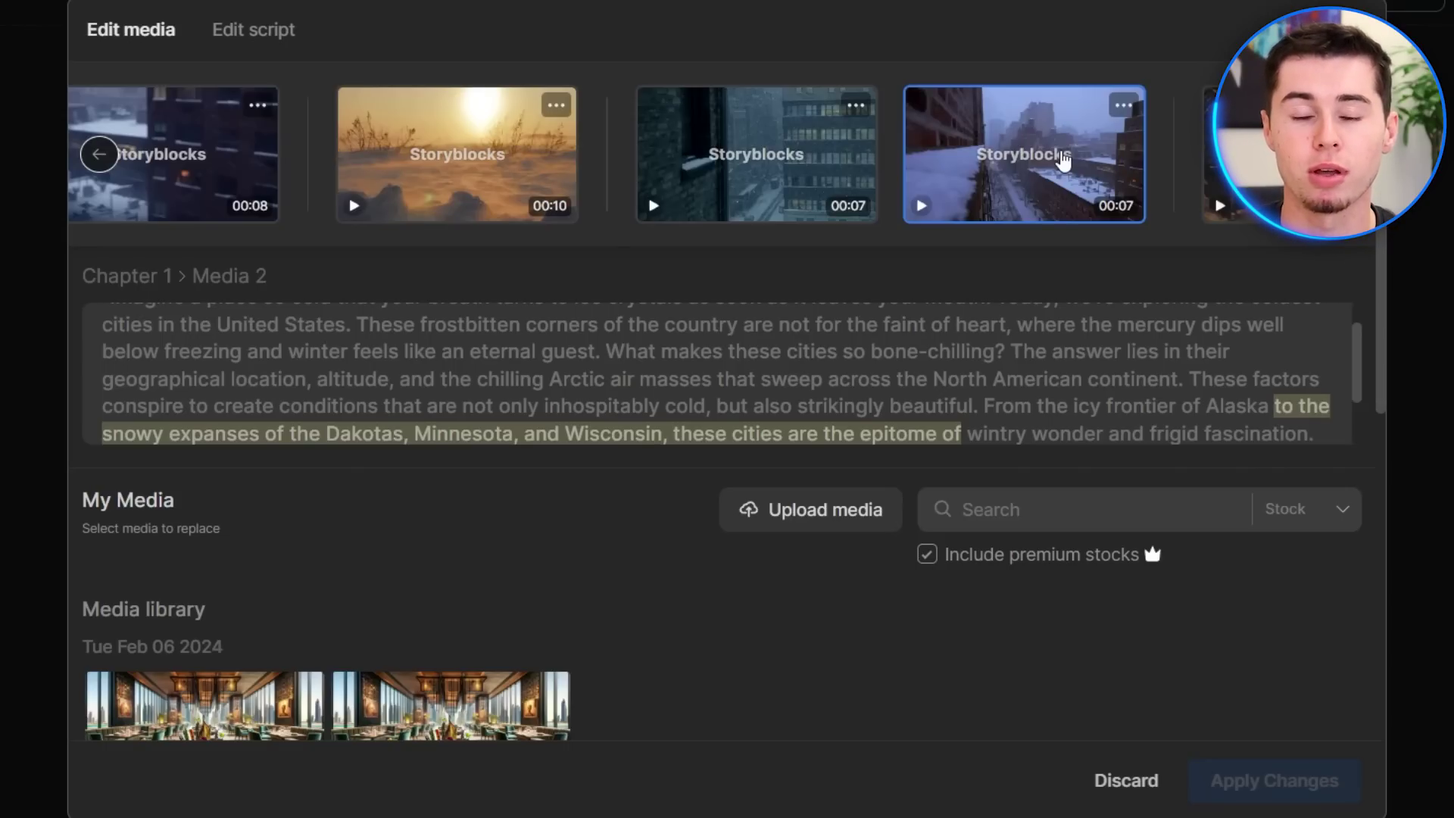
scroll(635, 546, "down", 3)
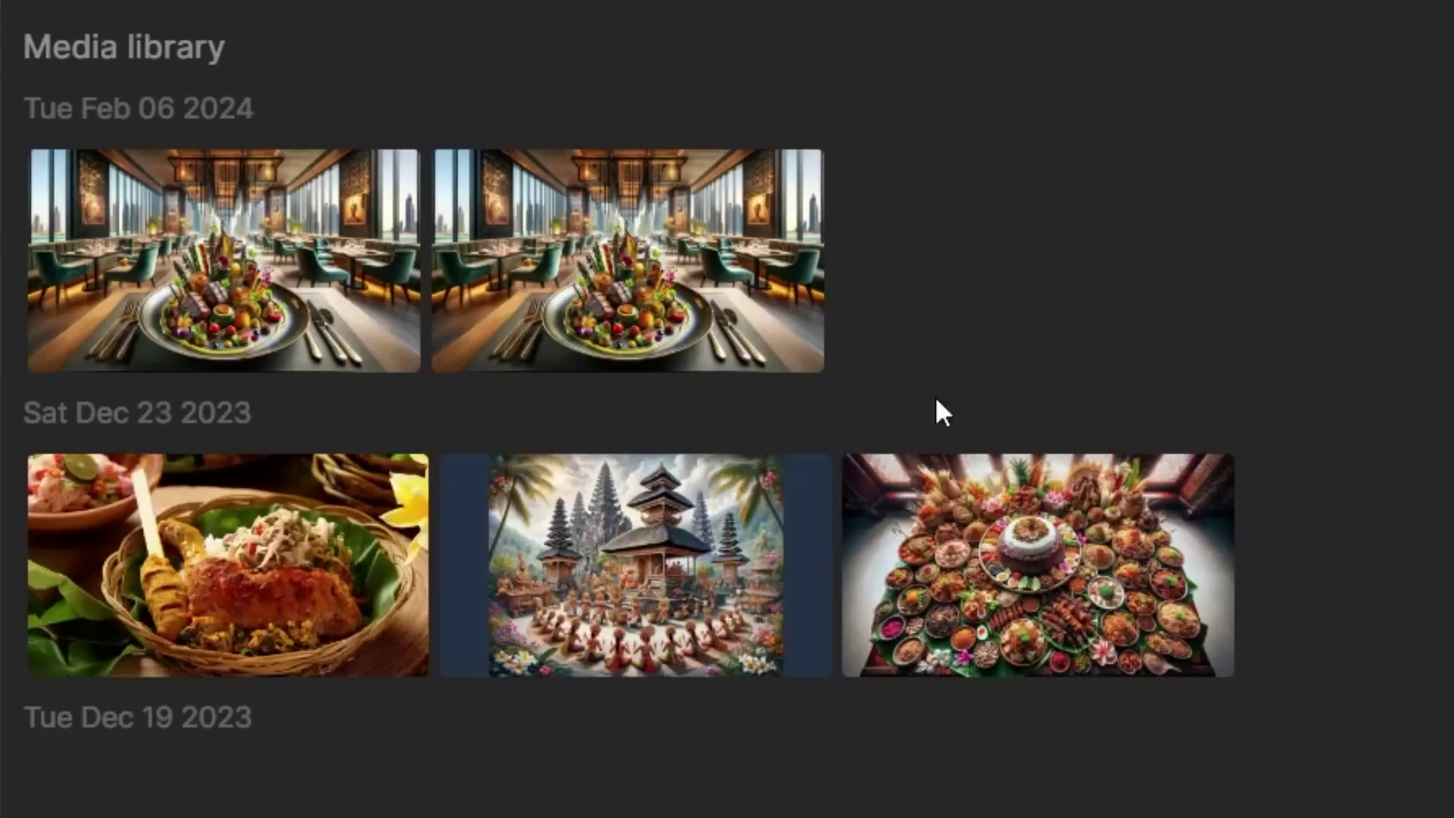
mouse_move(731, 654)
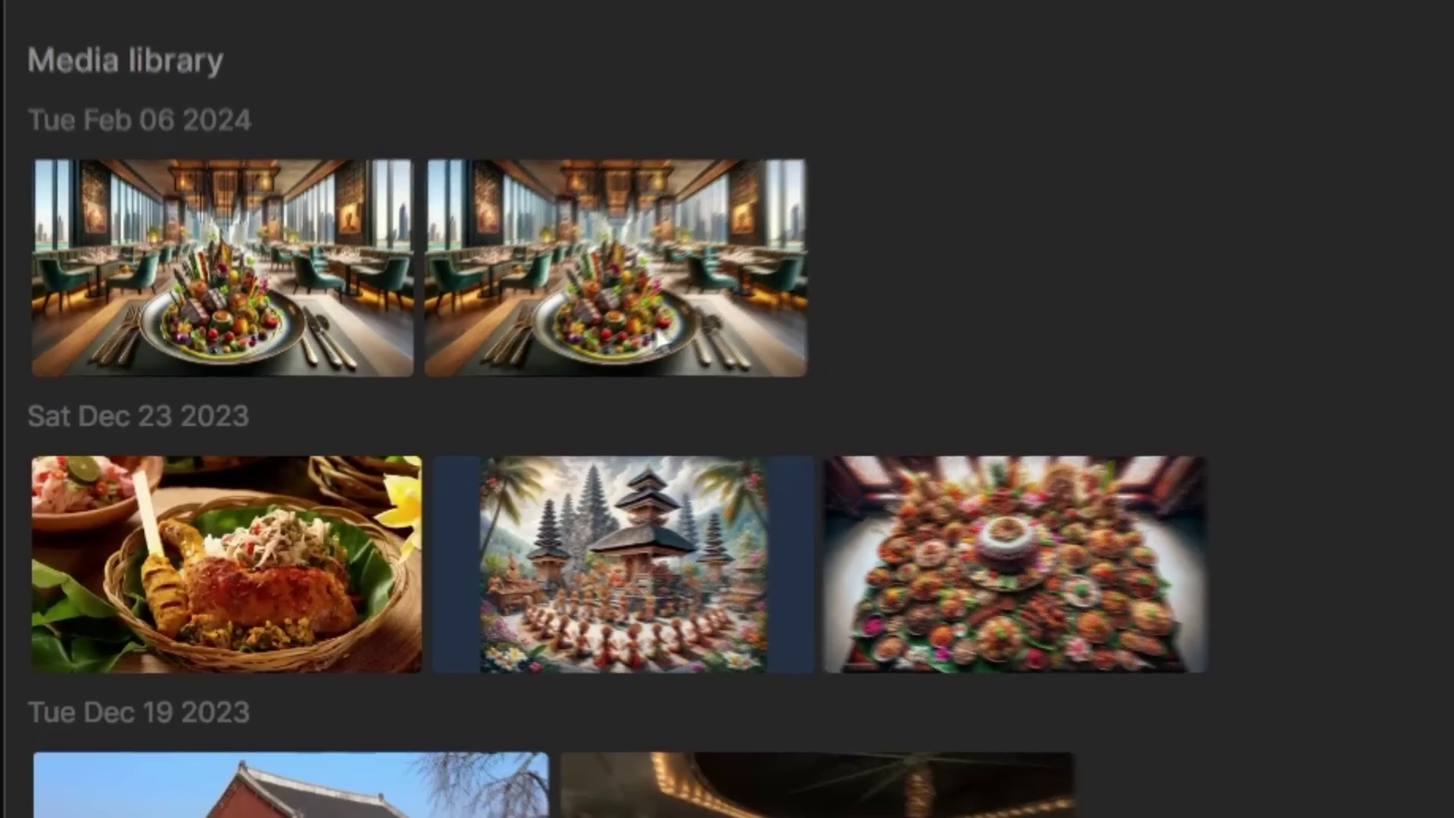
scroll(871, 364, "up", 5)
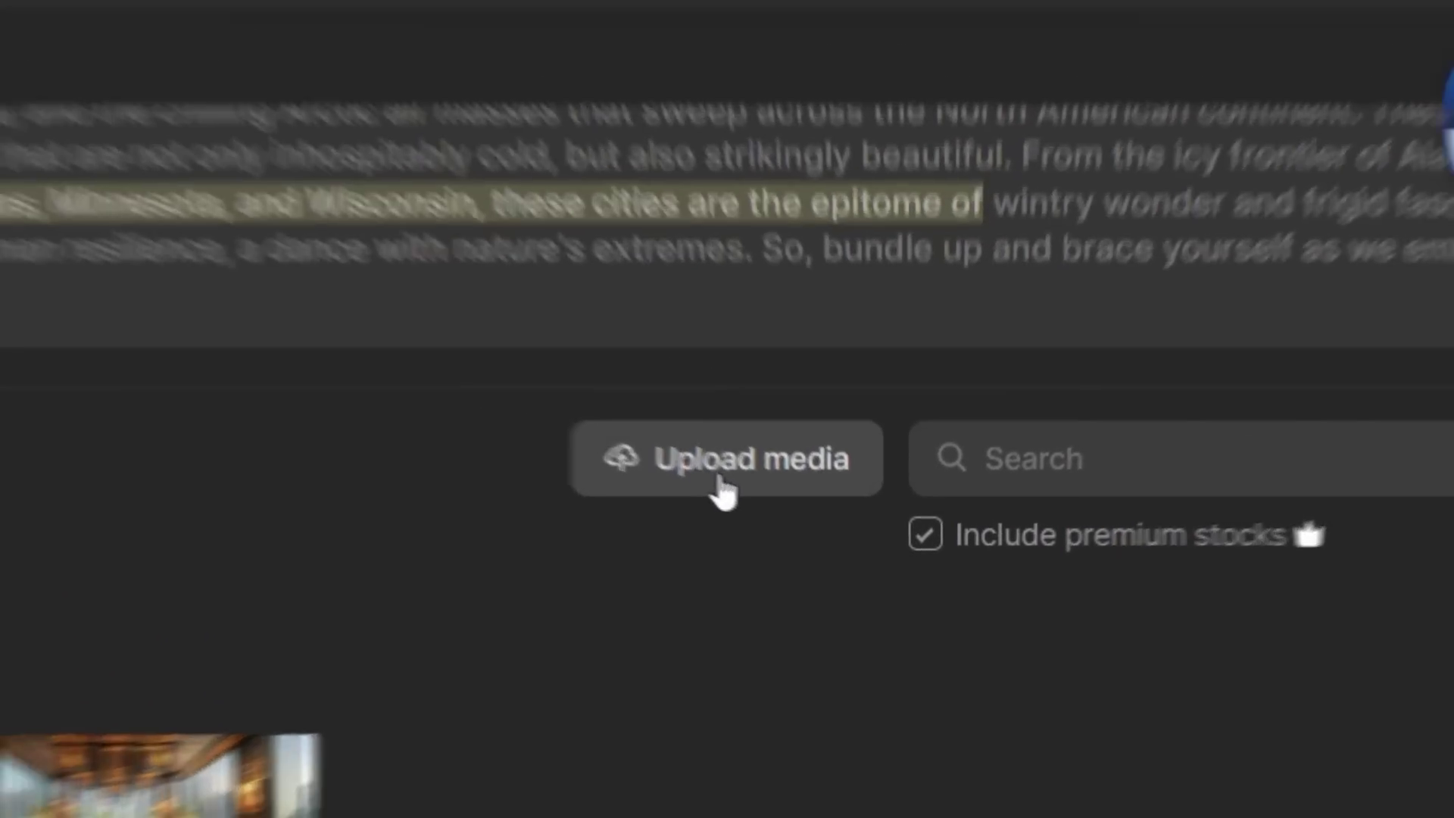
scroll(701, 121, "up", 3)
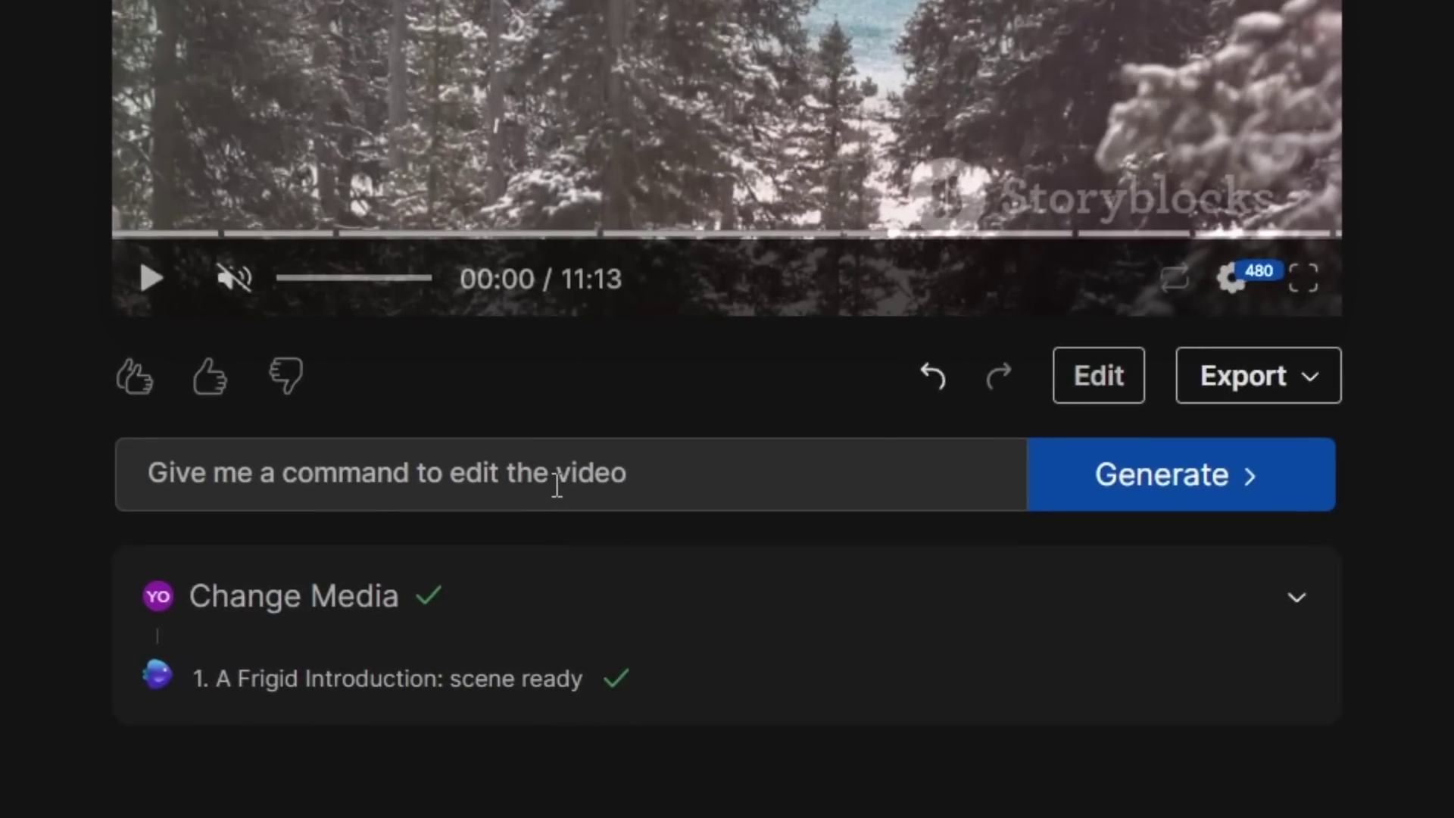
Submit the edit command "include a joke in the intro" for the video.
left_click(556, 485)
type("include a joke in the intro")
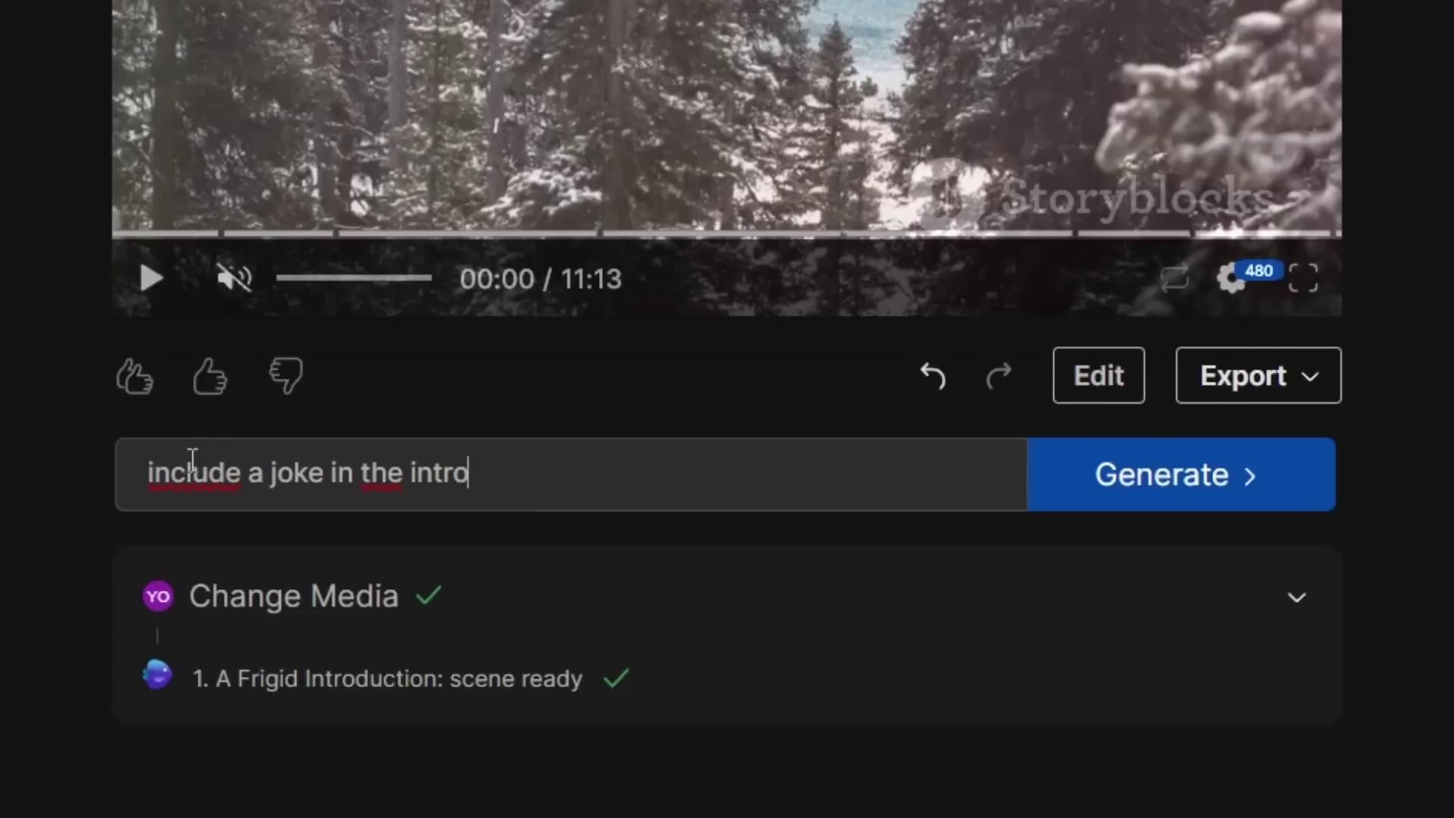
left_click(1189, 497)
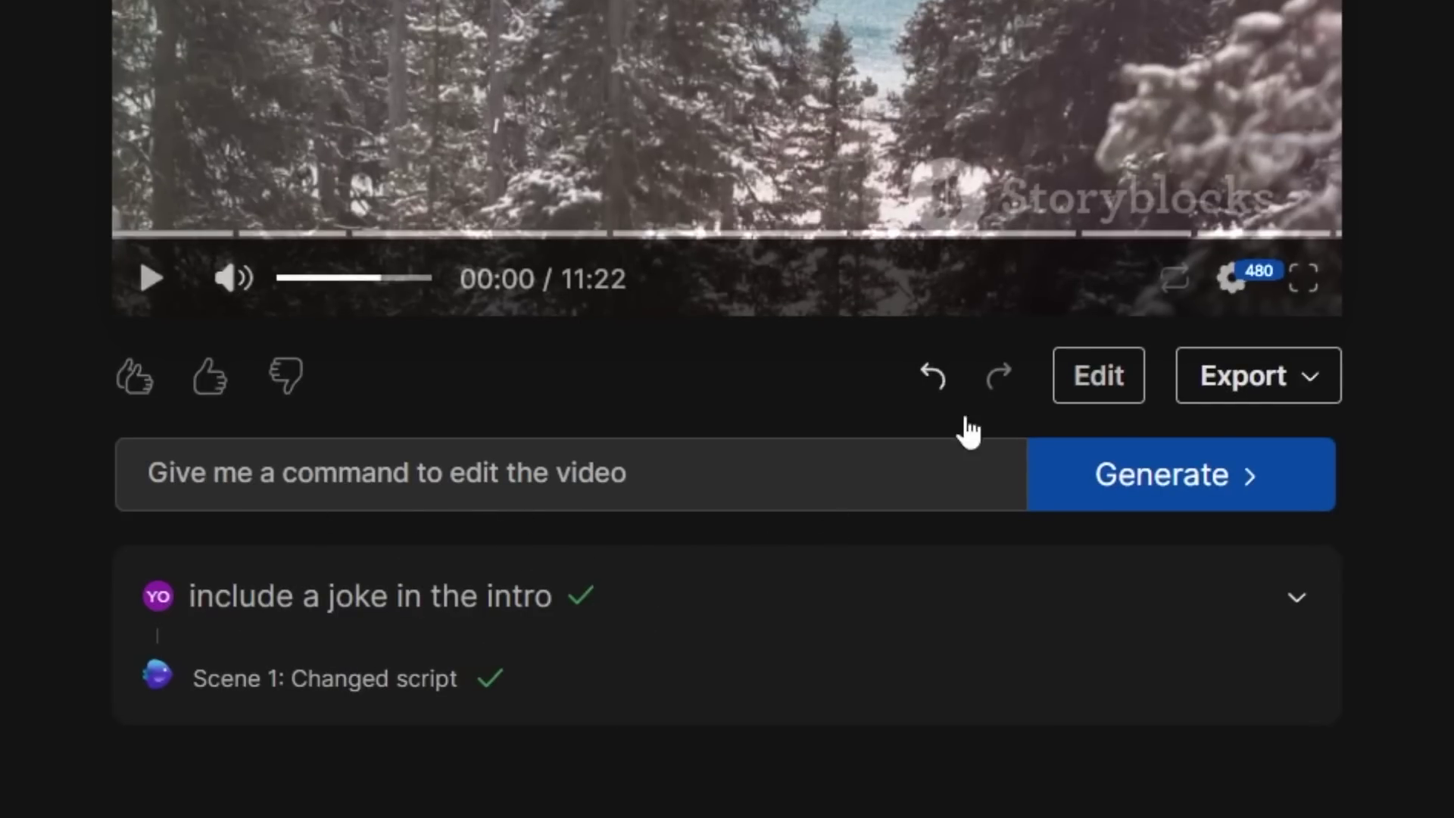
Open the script for editing and read through Chapter 1: A Frigid Introduction, returning to its beginning.
left_click(1119, 382)
left_click(363, 105)
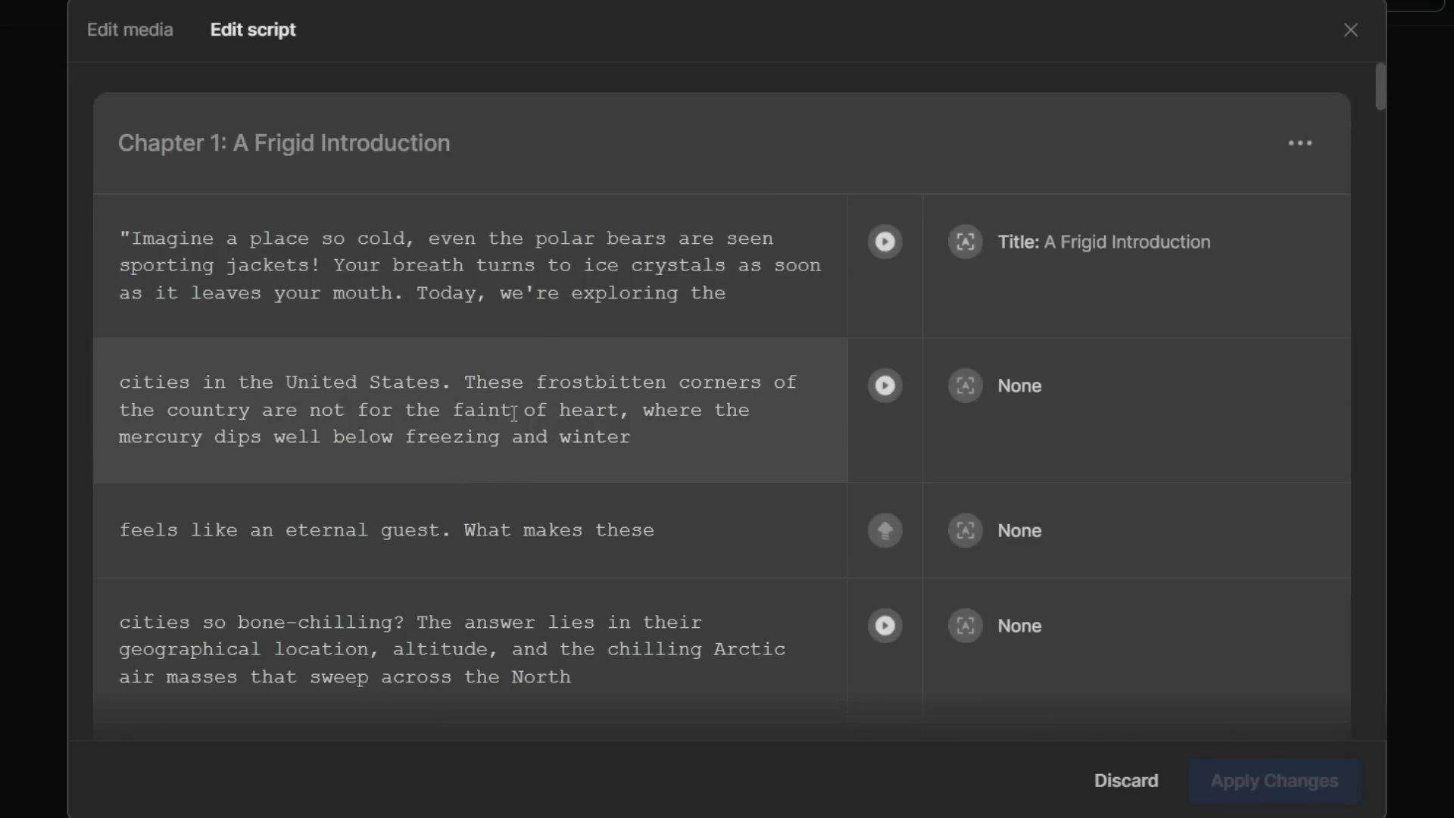
scroll(615, 362, "down", 2)
scroll(479, 347, "down", 8)
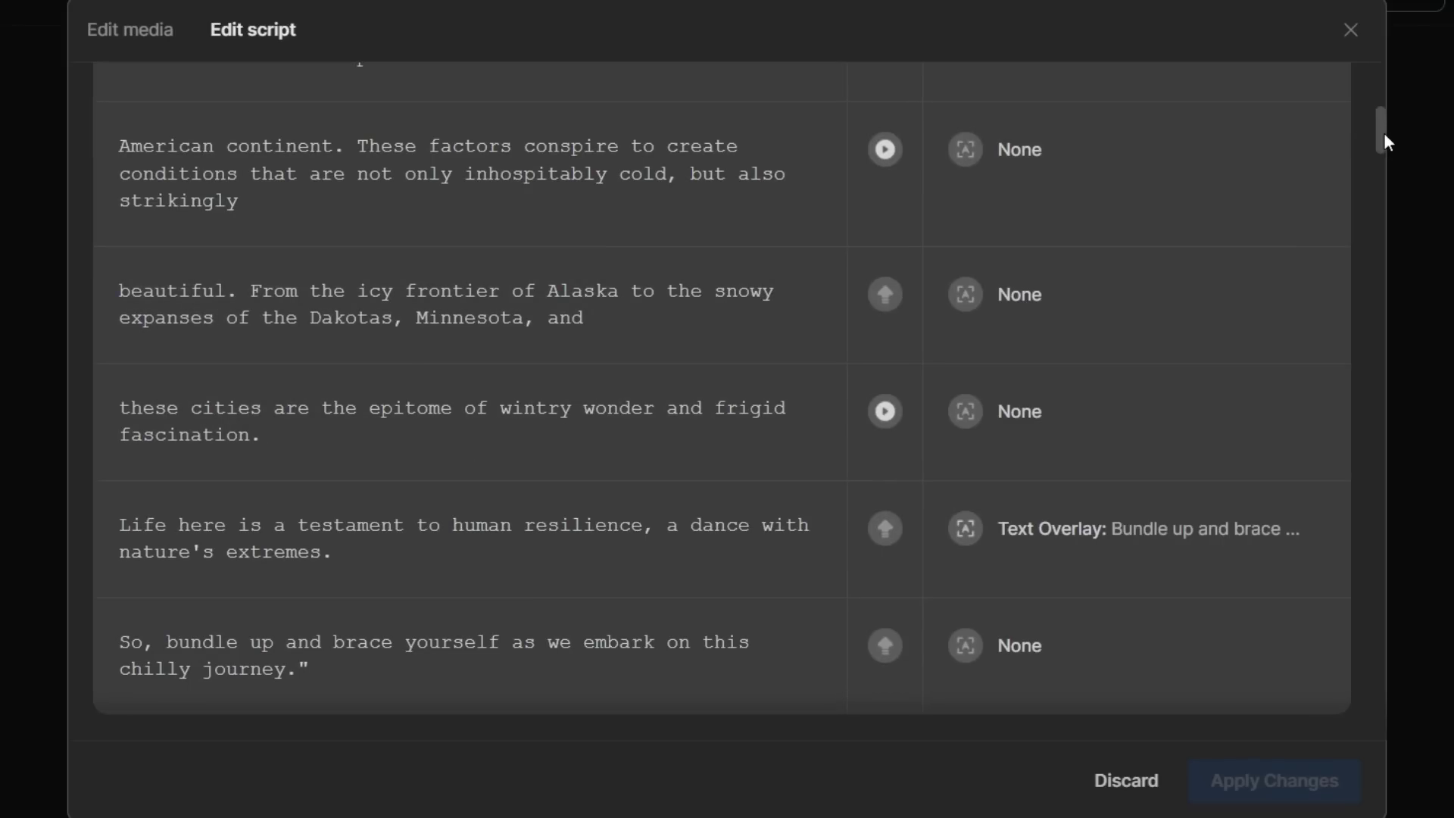
left_click_drag(1383, 129, 1355, 80)
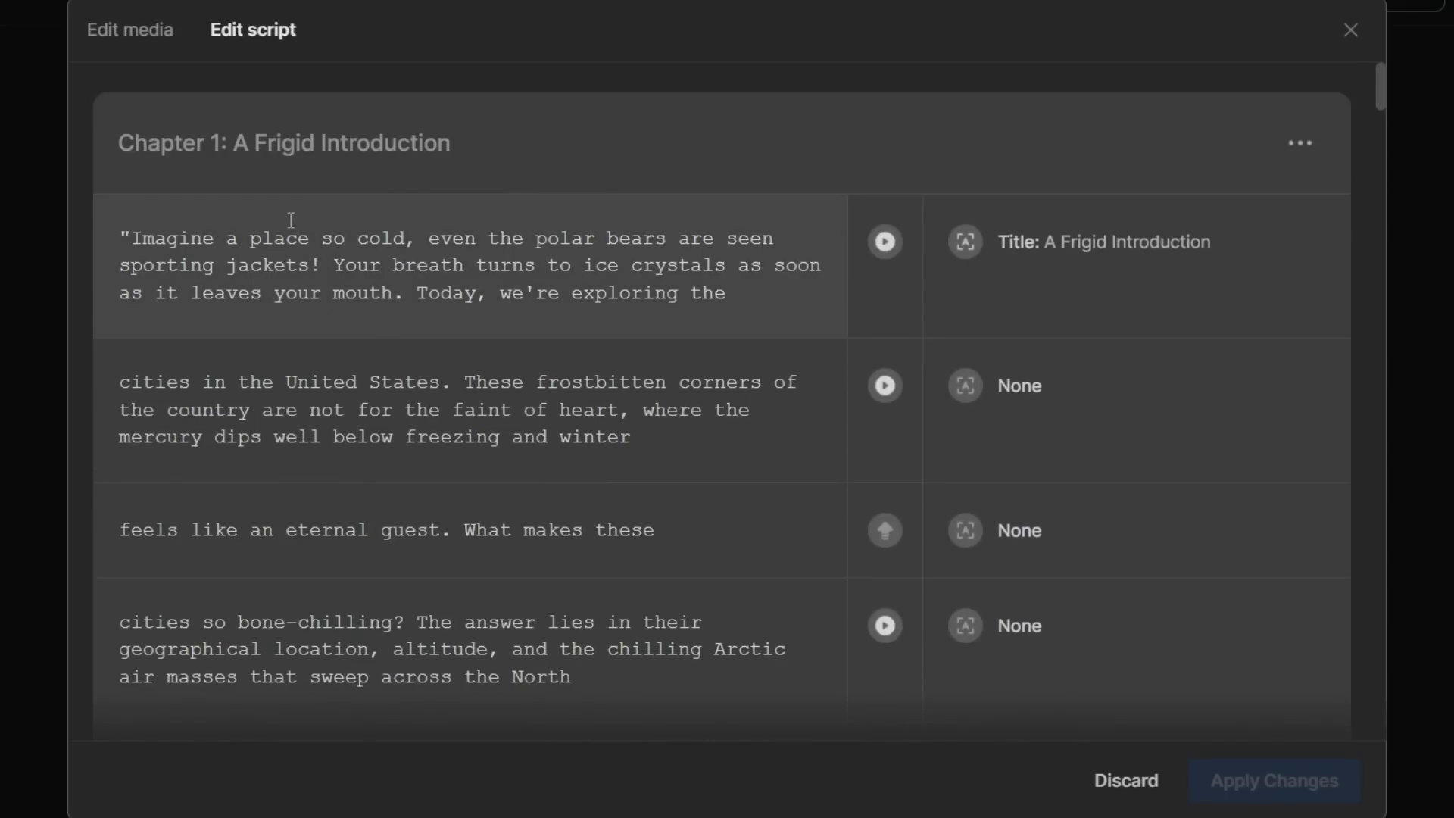
Delete the opening sentence about polar bears sporting jackets from the first passage of Chapter 1.
left_click(328, 260)
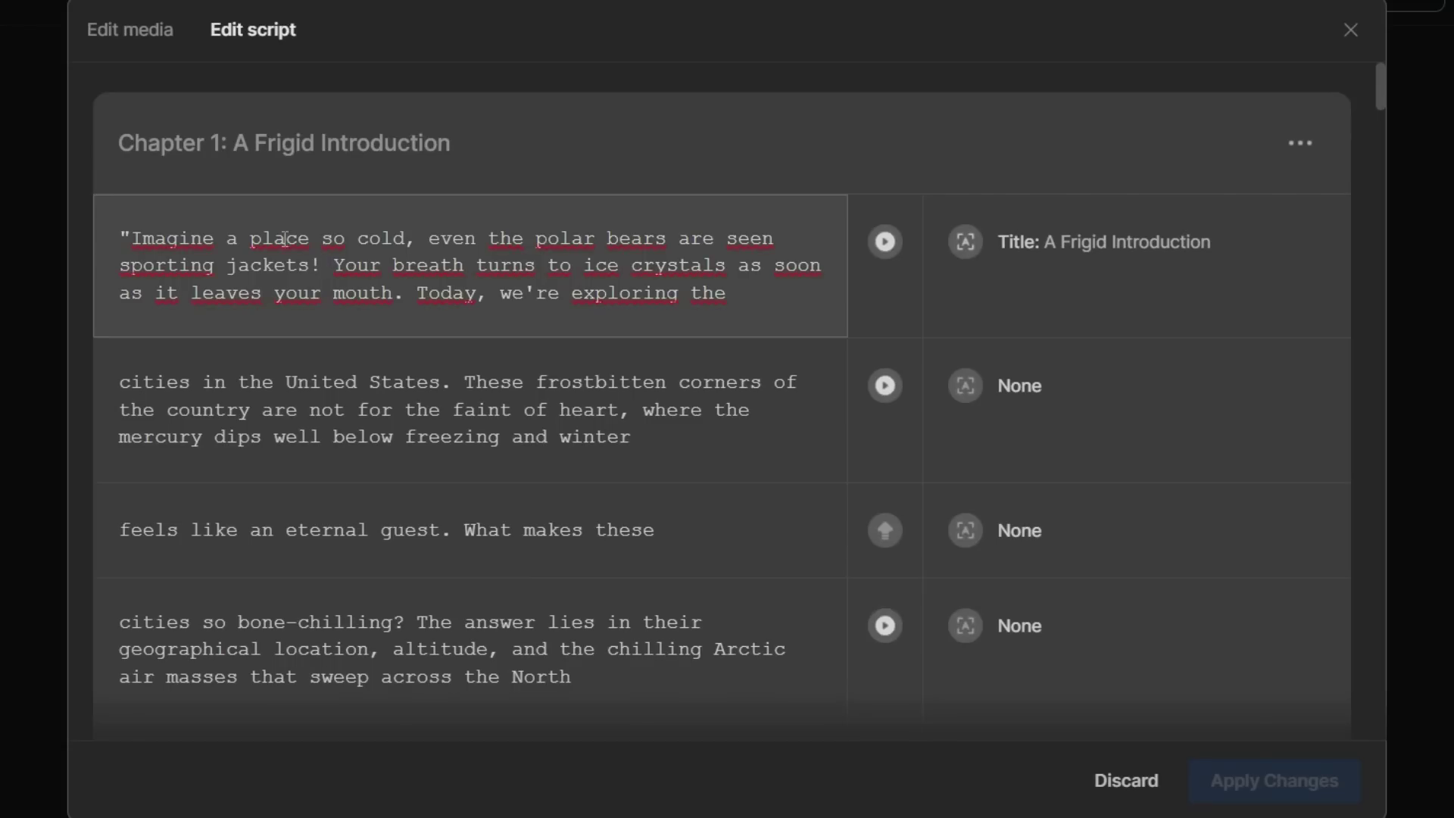
left_click_drag(286, 262, 125, 238)
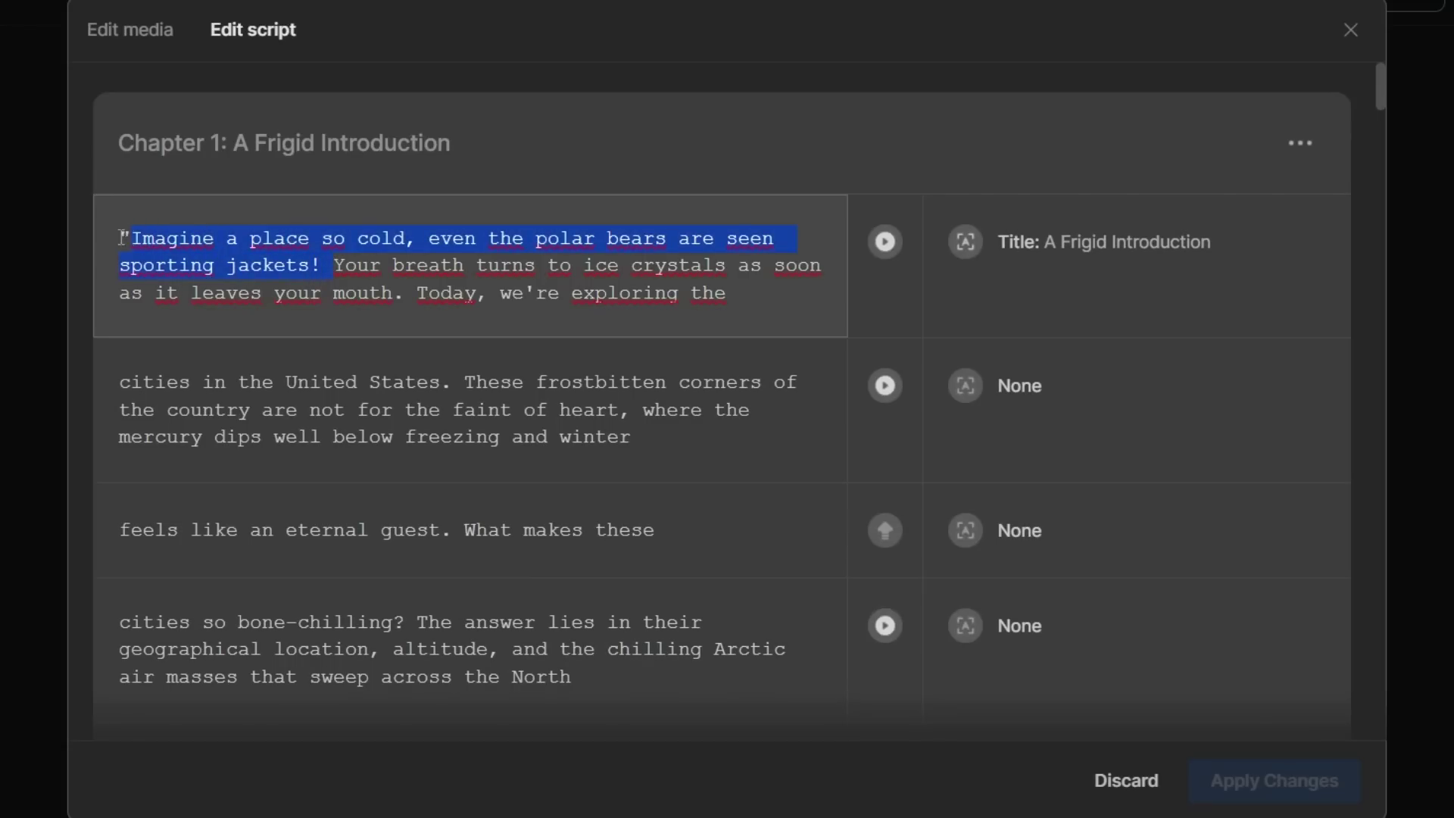
key("BackSpace")
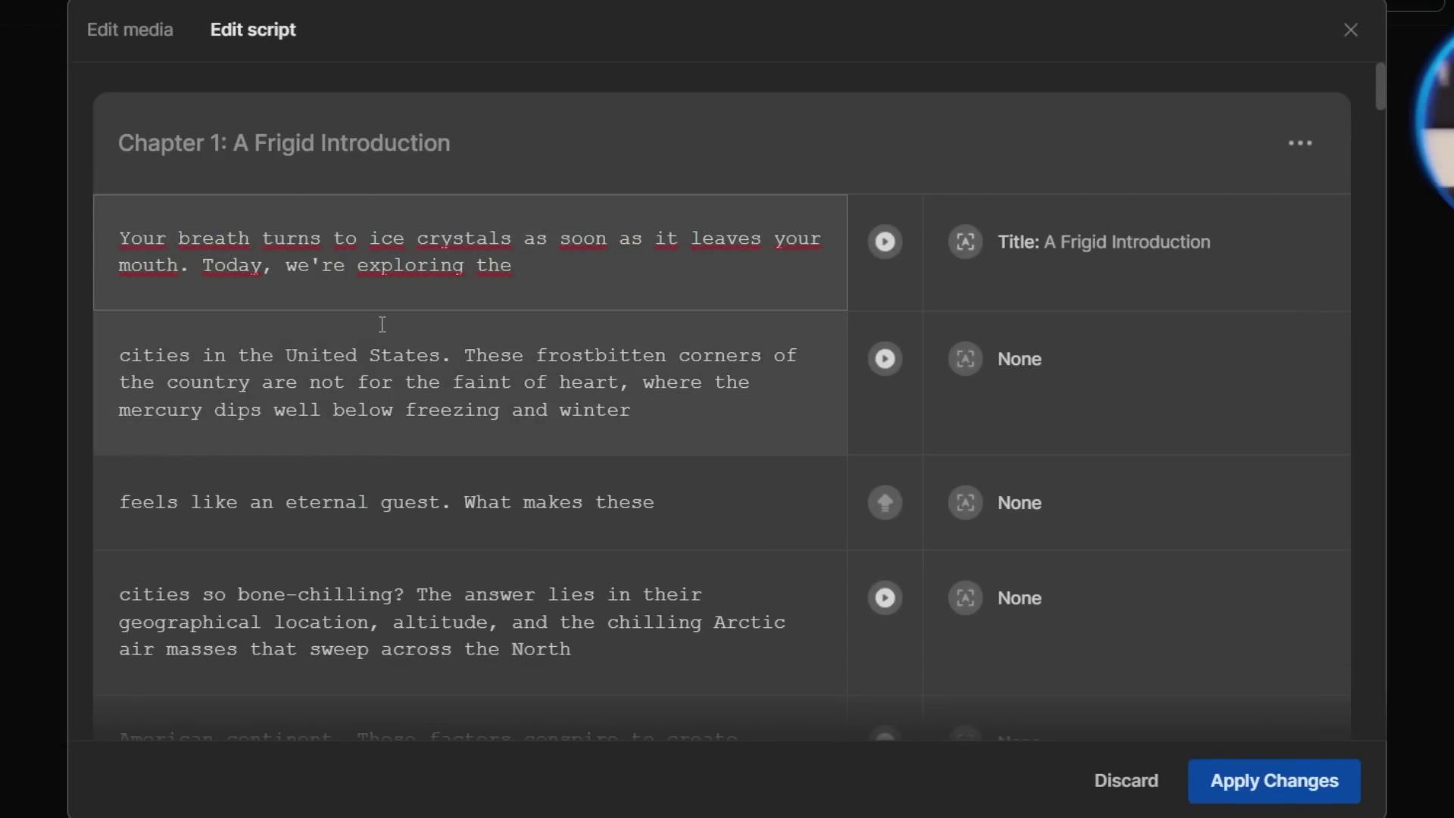
Insert the sentence "Subscribe to the channel." after "American continent." in the Chapter 1 script.
scroll(626, 552, "down", 2)
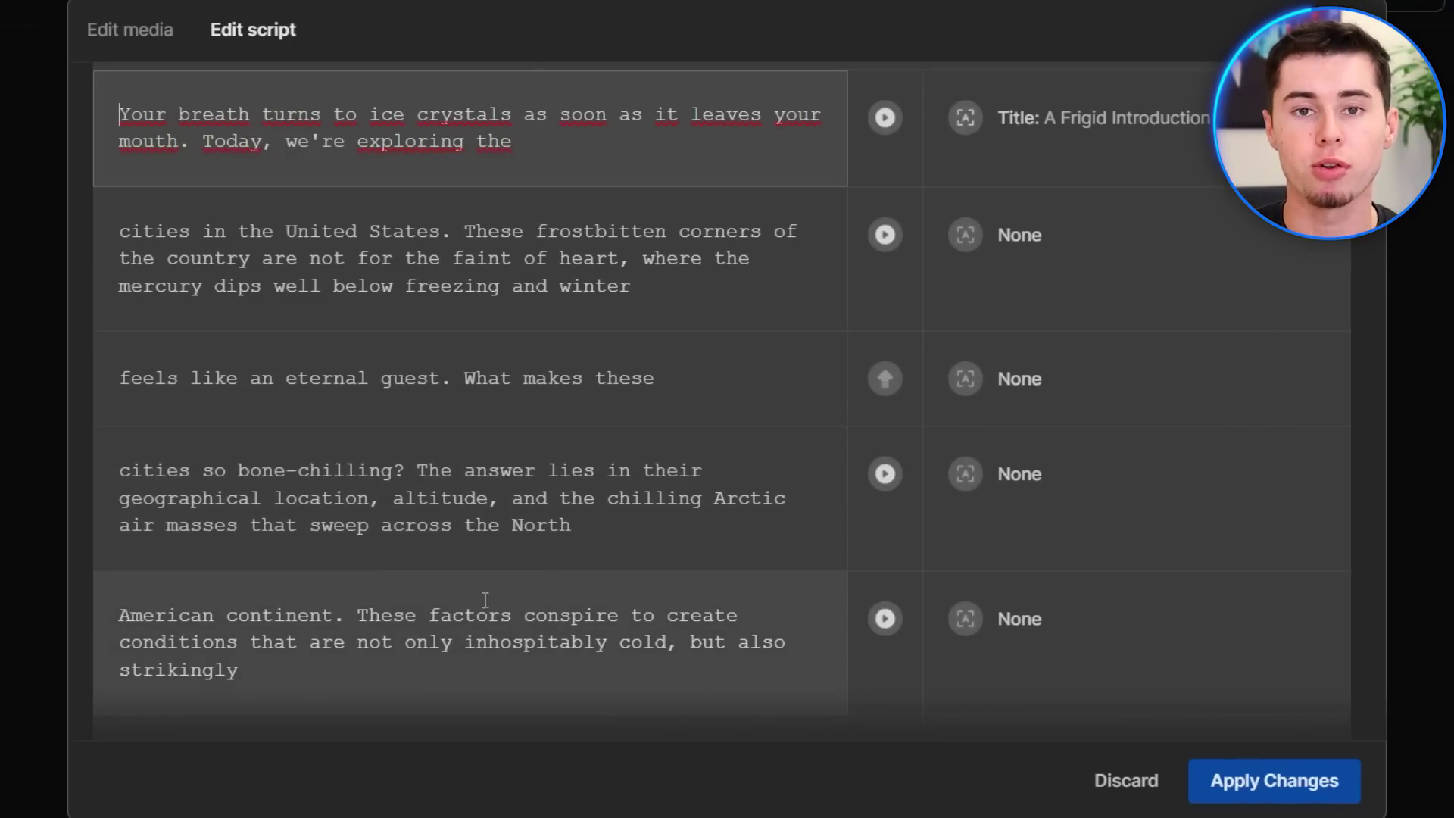
left_click(357, 612)
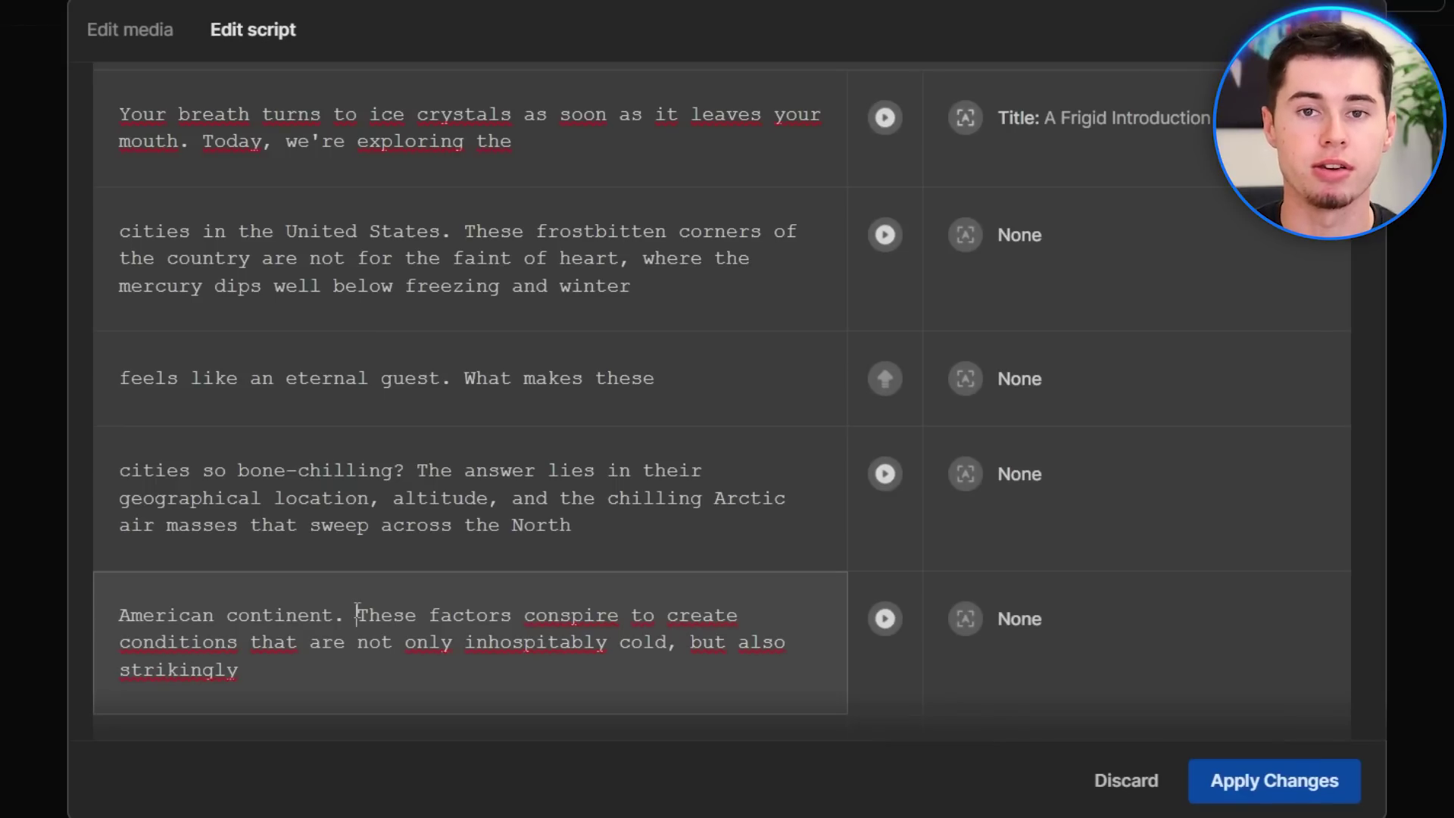
type("S")
type("ubscribe to the c")
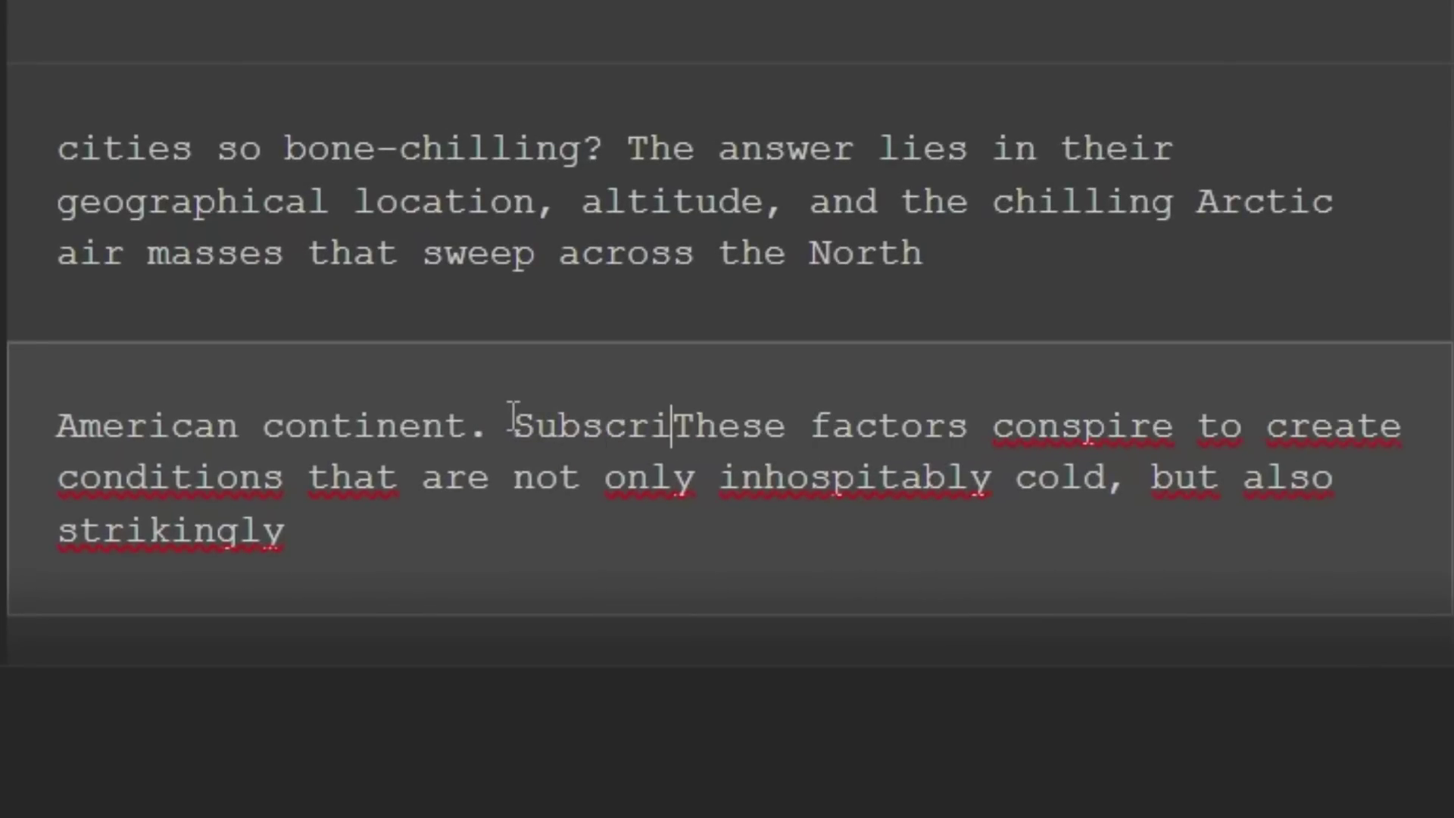
type("hannel.")
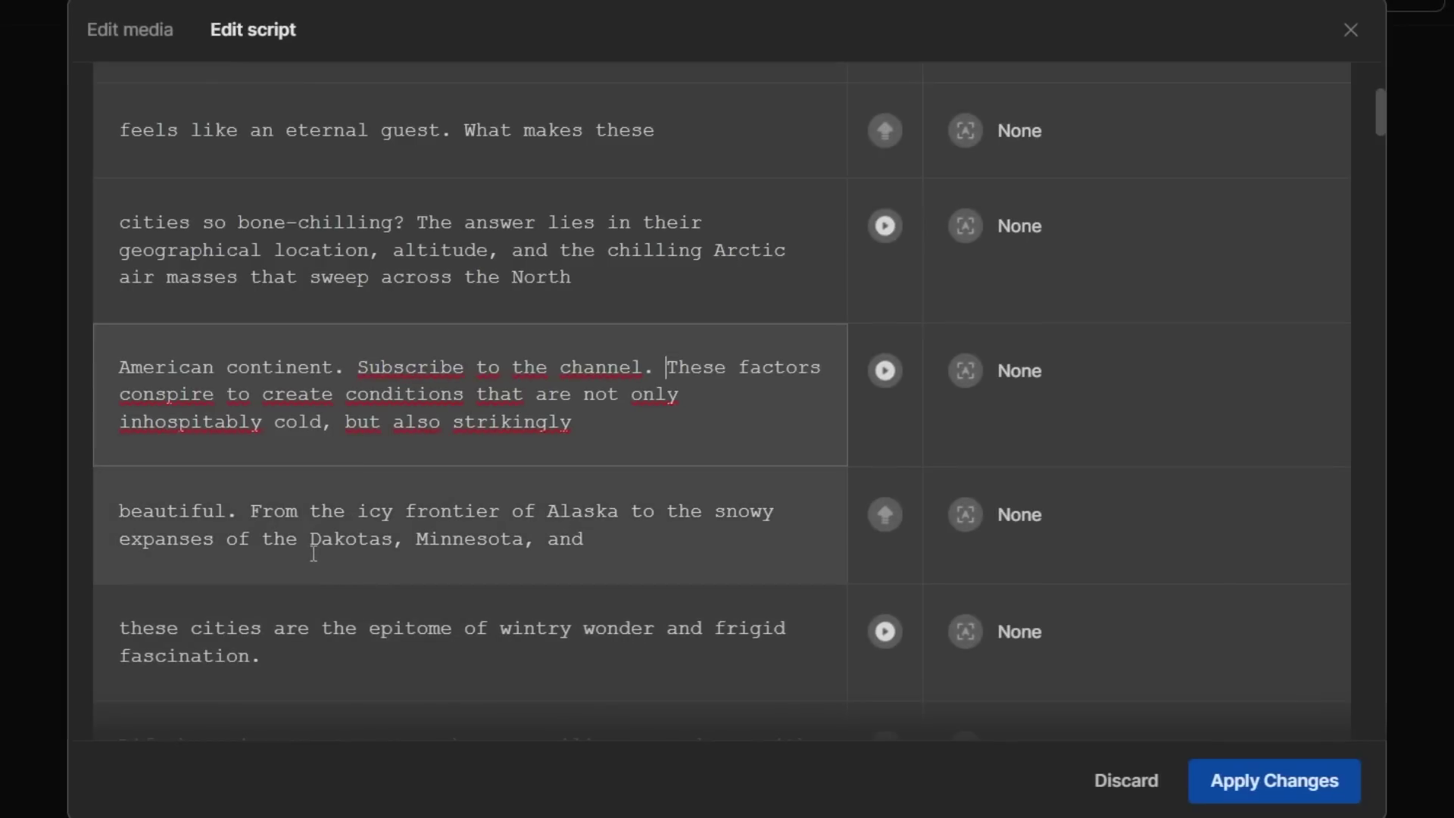
Move the text "From the icy frontier of Alaska to the snowy expanses of the Dakotas, Minnesota, and" to the end of Chapter 1's last passage.
left_click(327, 733)
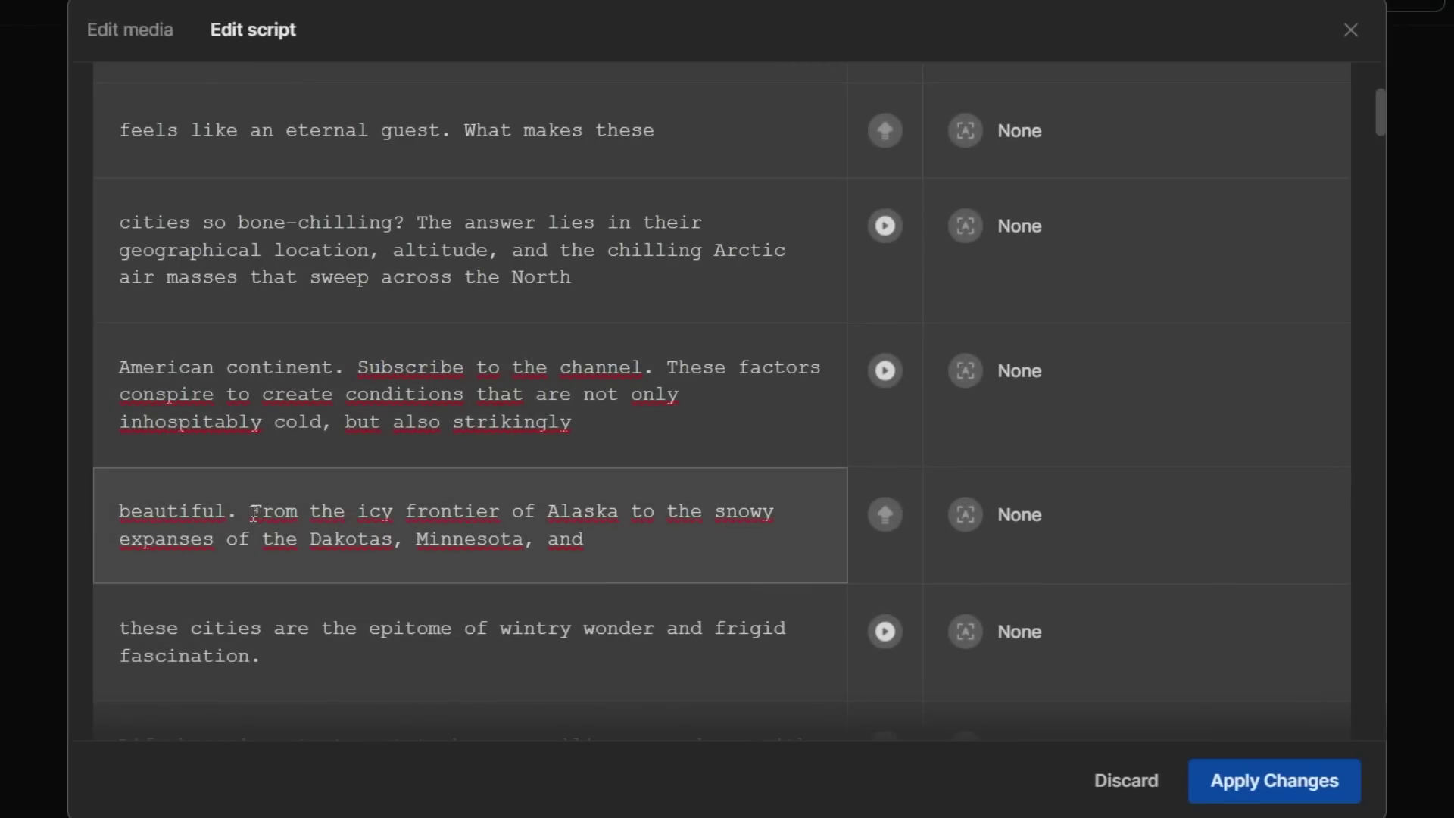
left_click_drag(333, 514, 569, 570)
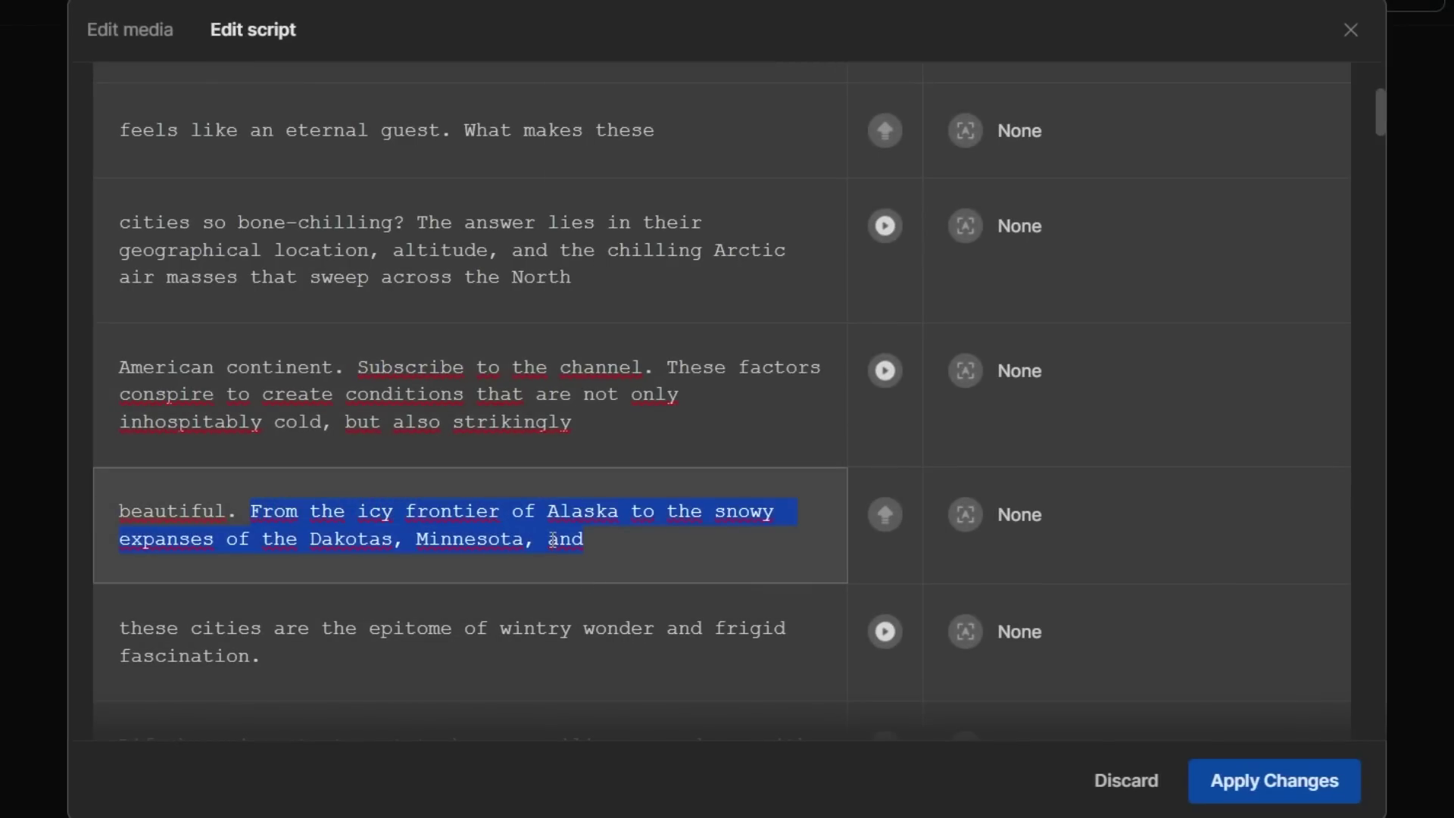
right_click(553, 541)
left_click(635, 58)
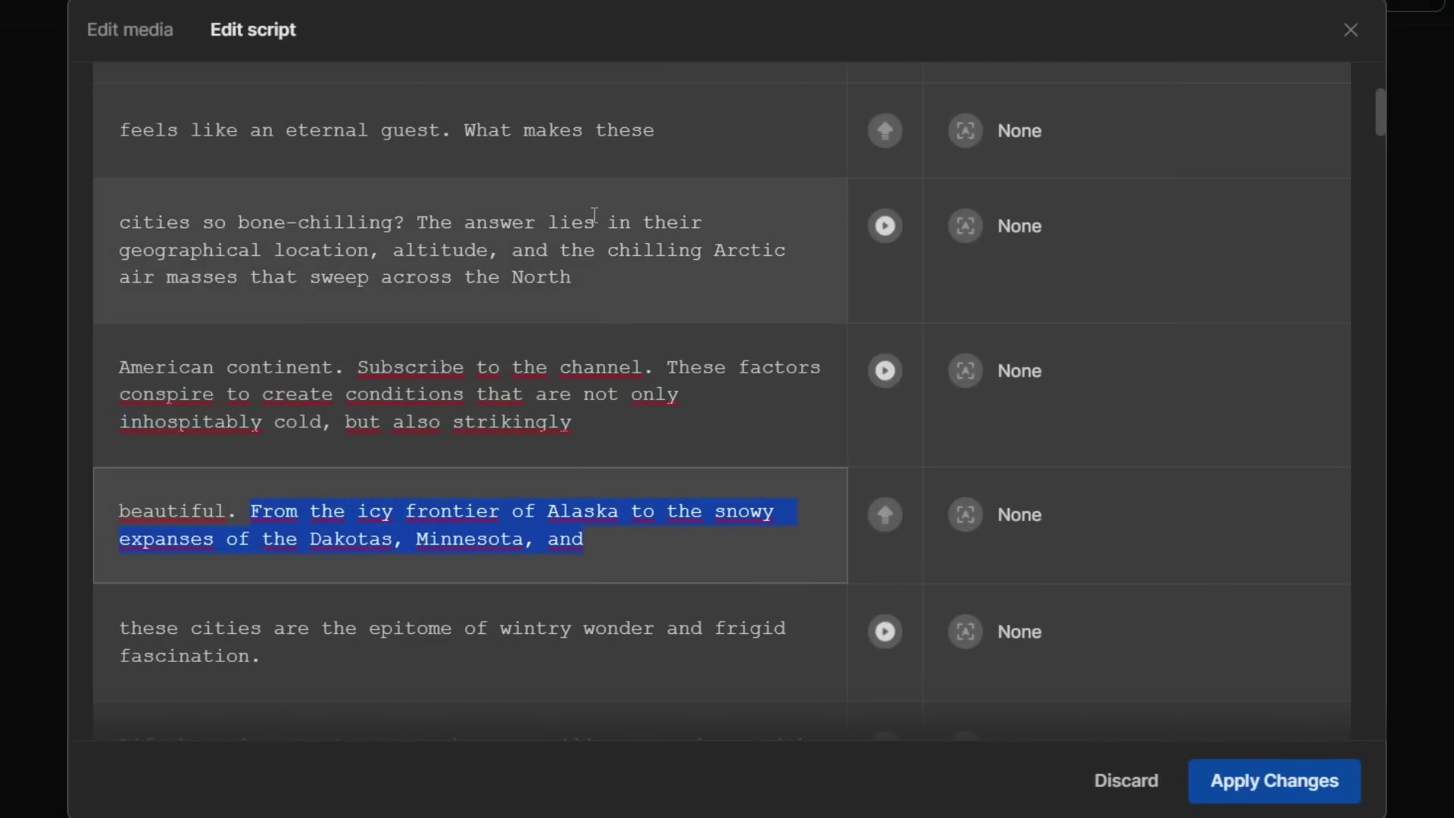
key("BackSpace")
scroll(348, 601, "down", 5)
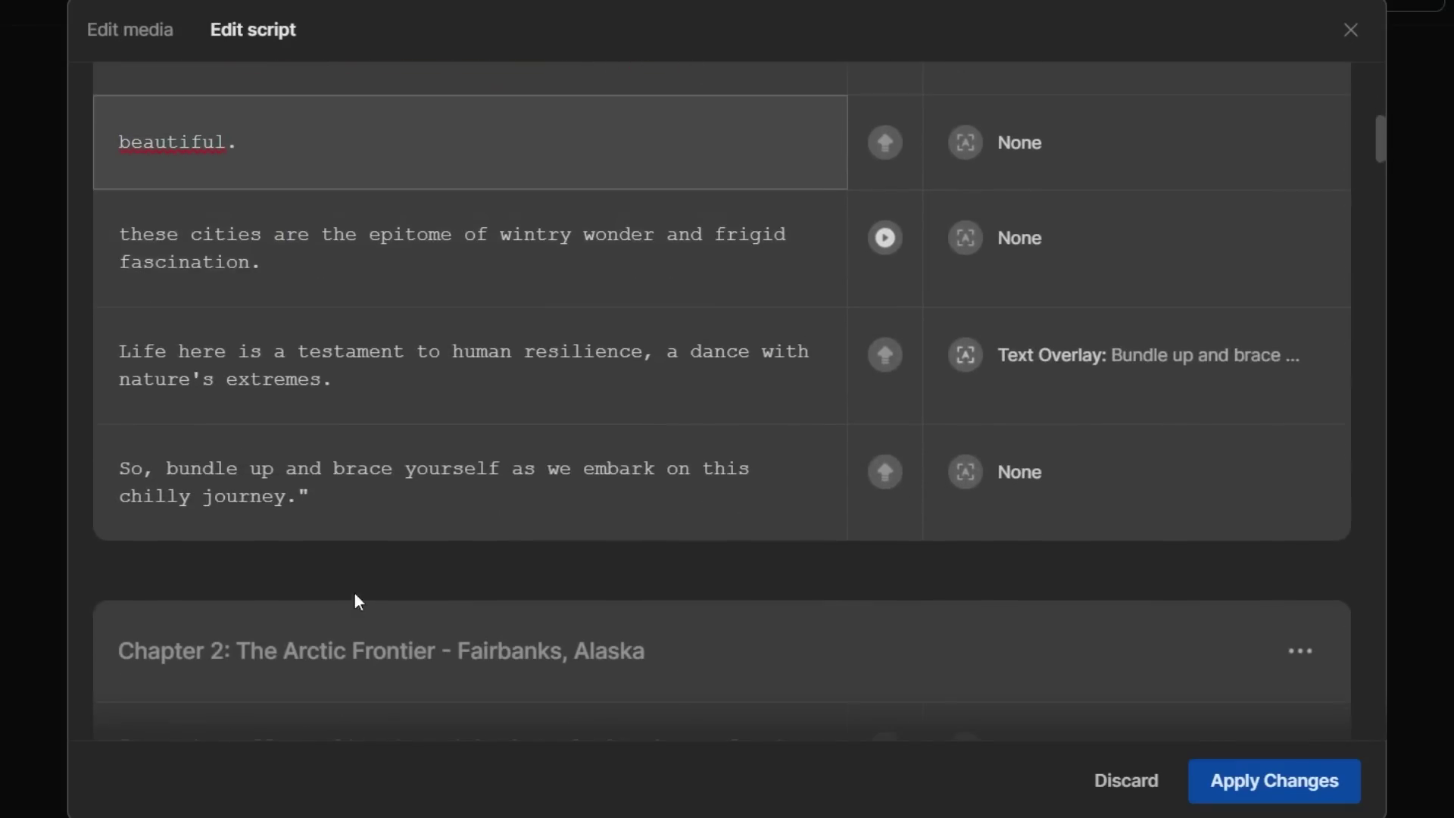
left_click(409, 497)
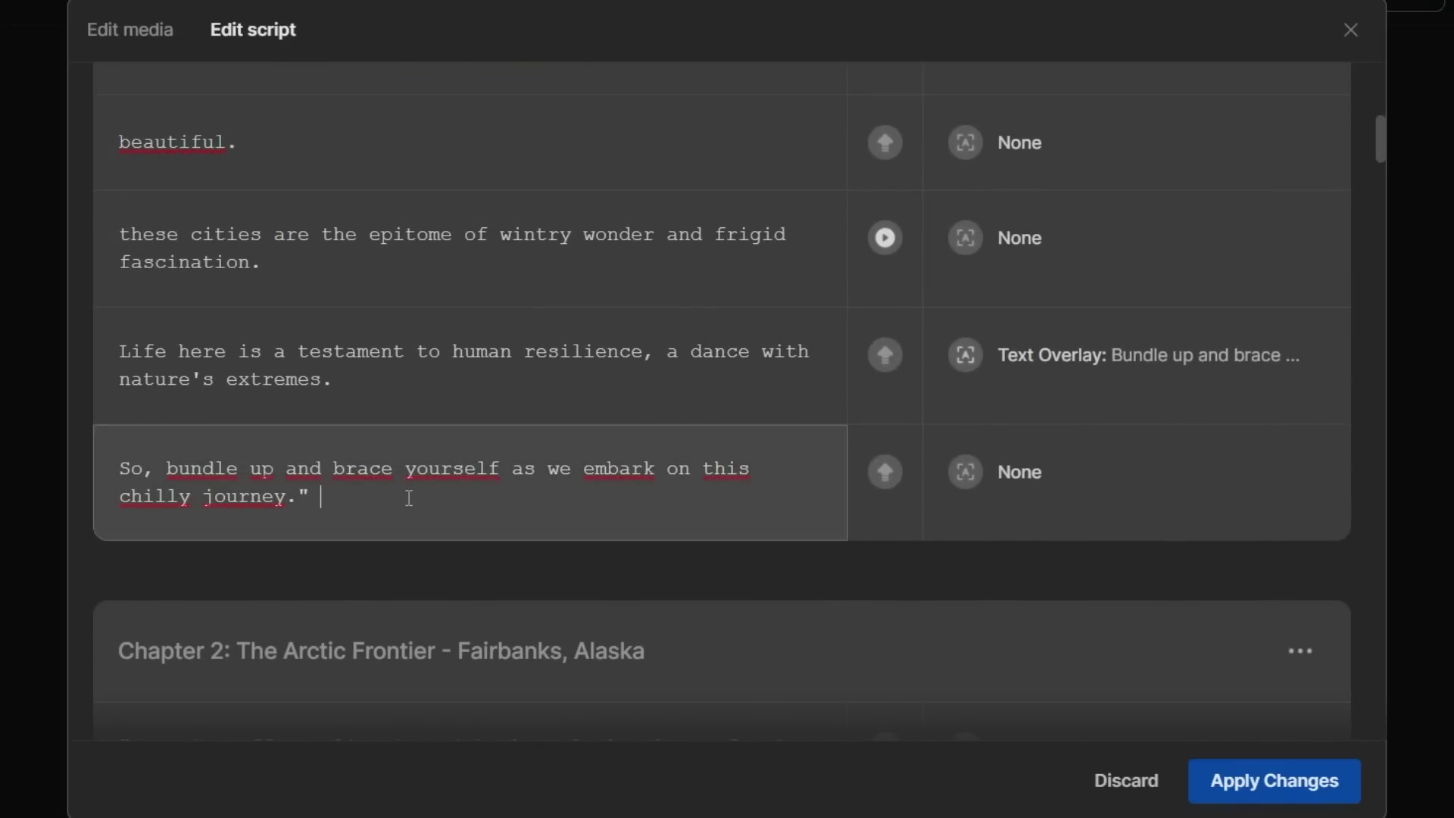
key("ctrl+v")
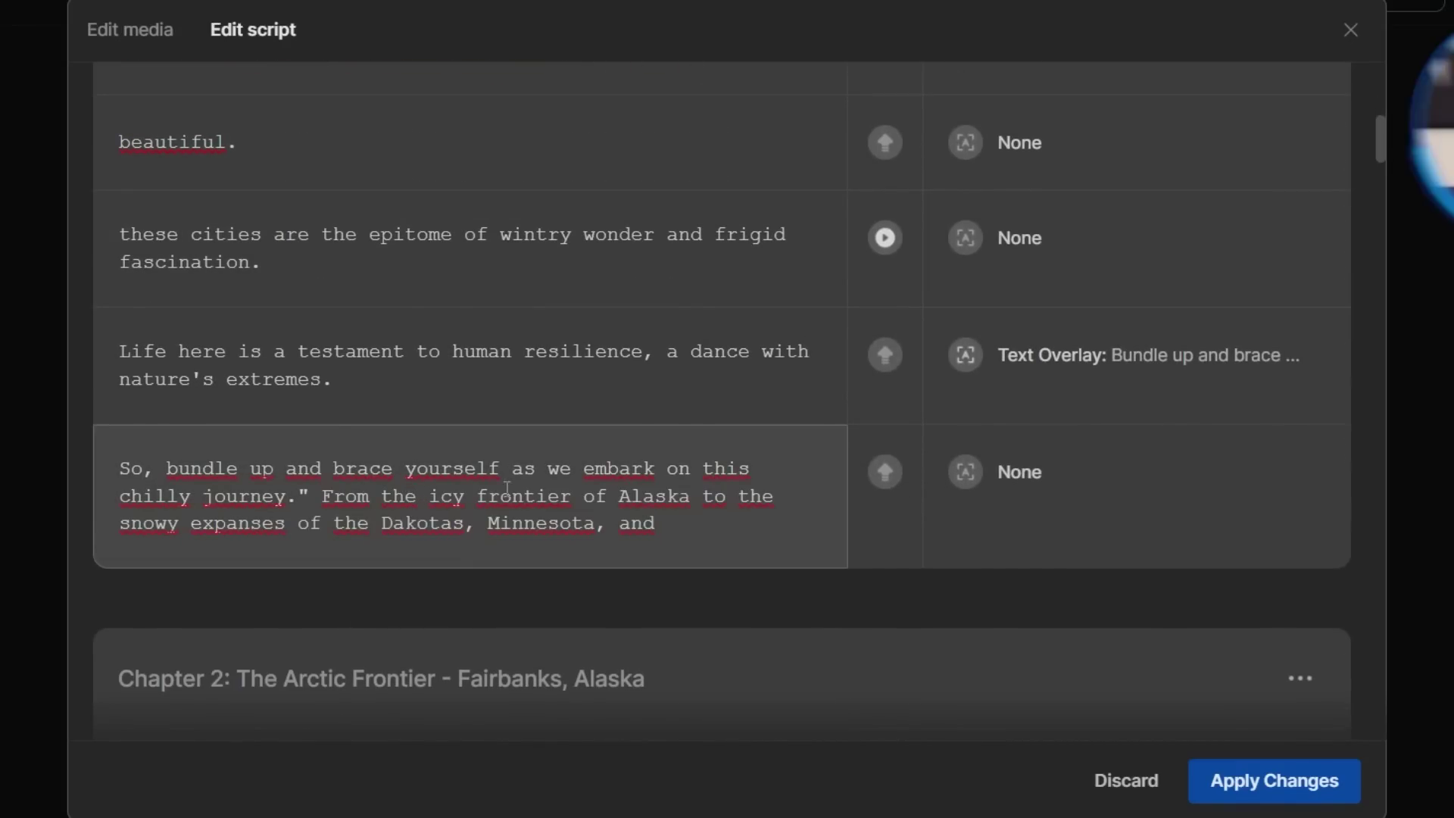
scroll(409, 498, "down", 3)
scroll(736, 468, "down", 7)
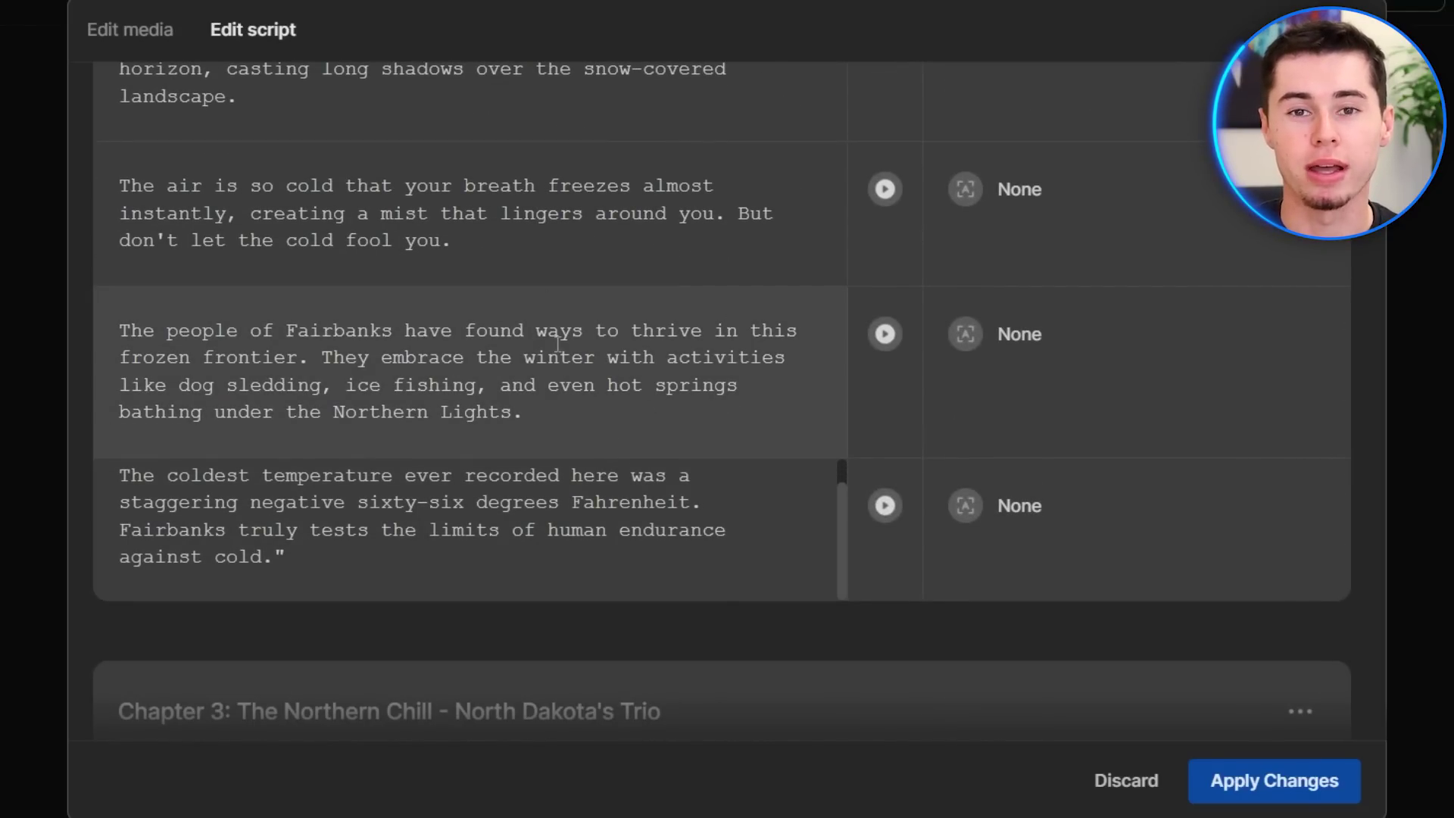
scroll(560, 294, "up", 10)
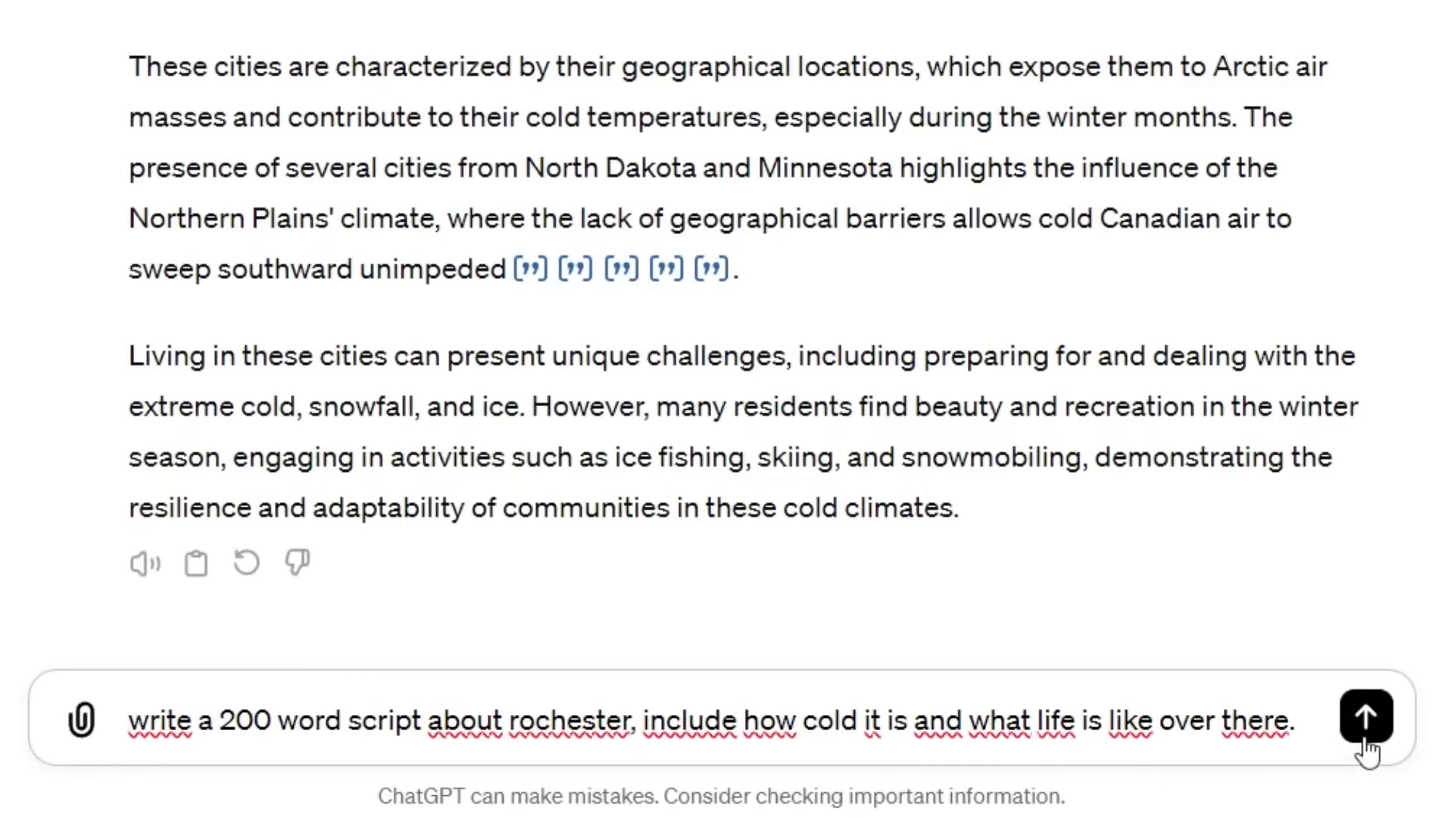
In ChatGPT, submit the request for a 200 word script about Rochester, including how cold it is and what life is like there.
left_click(1363, 740)
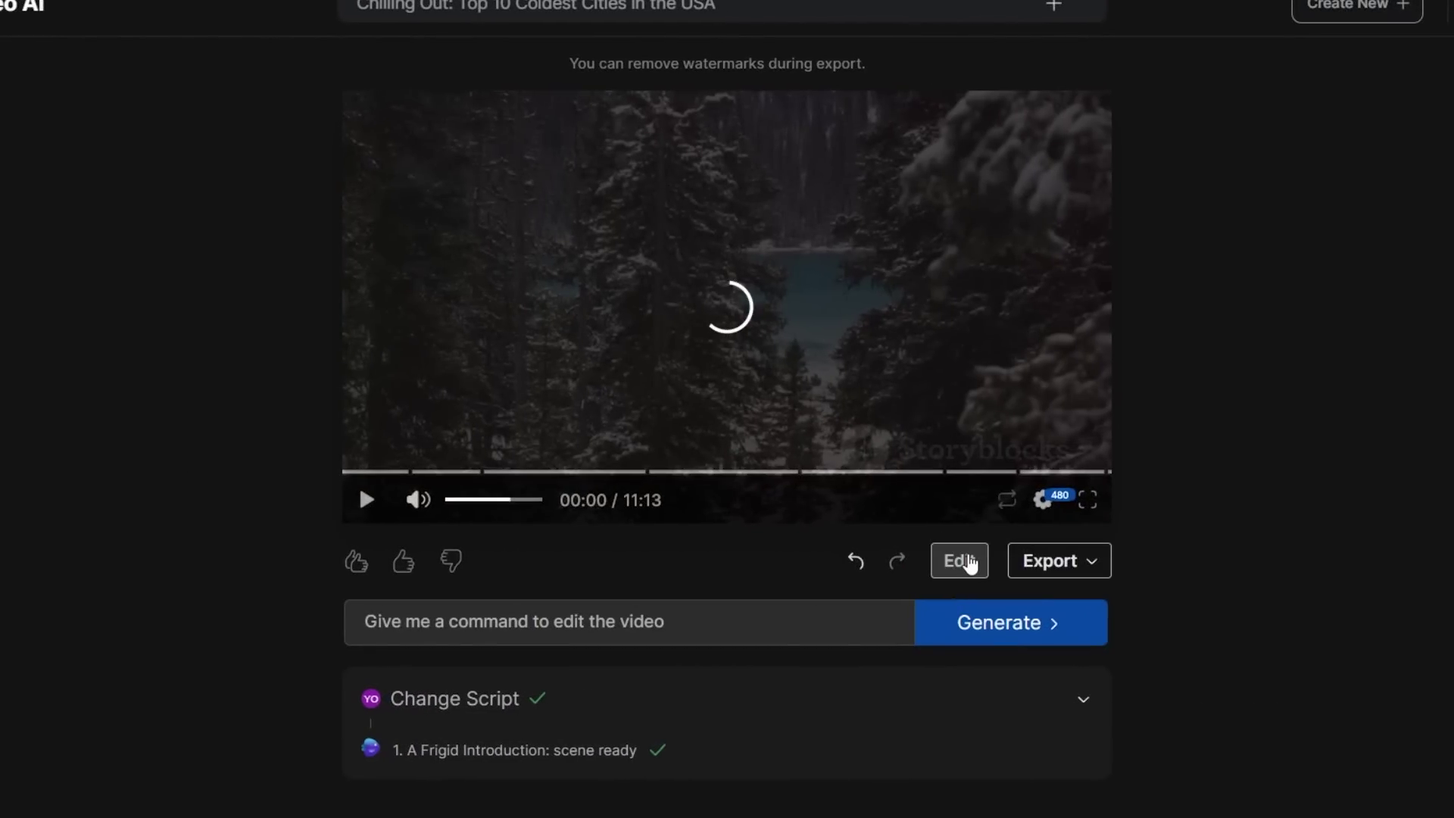
Replace the first passage of the Chapter 7 Rochester script with the generated text beginning "Nestled in the heart of Minnesota" and apply the changes.
left_click(962, 561)
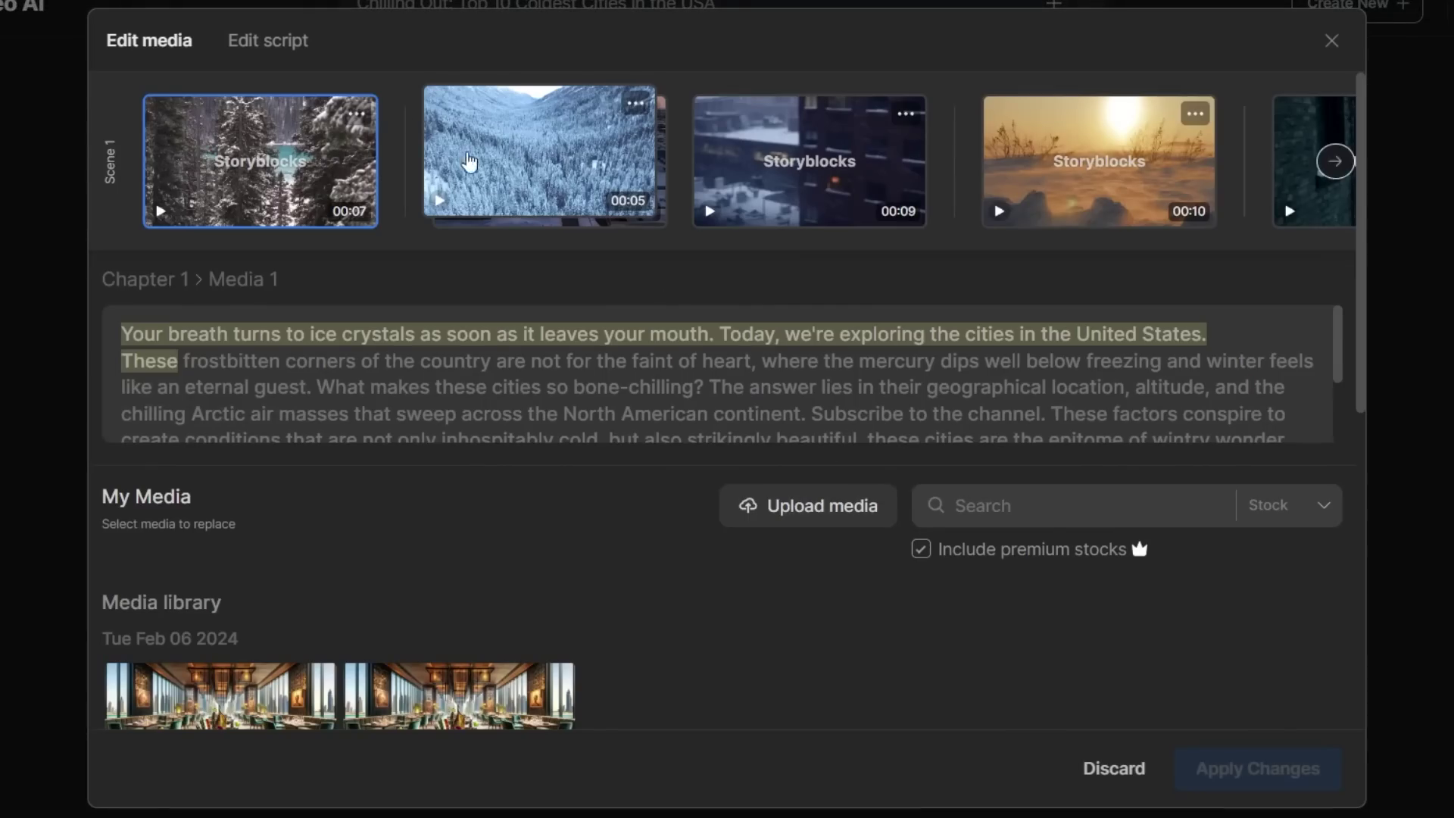
left_click(284, 53)
scroll(669, 393, "down", 20)
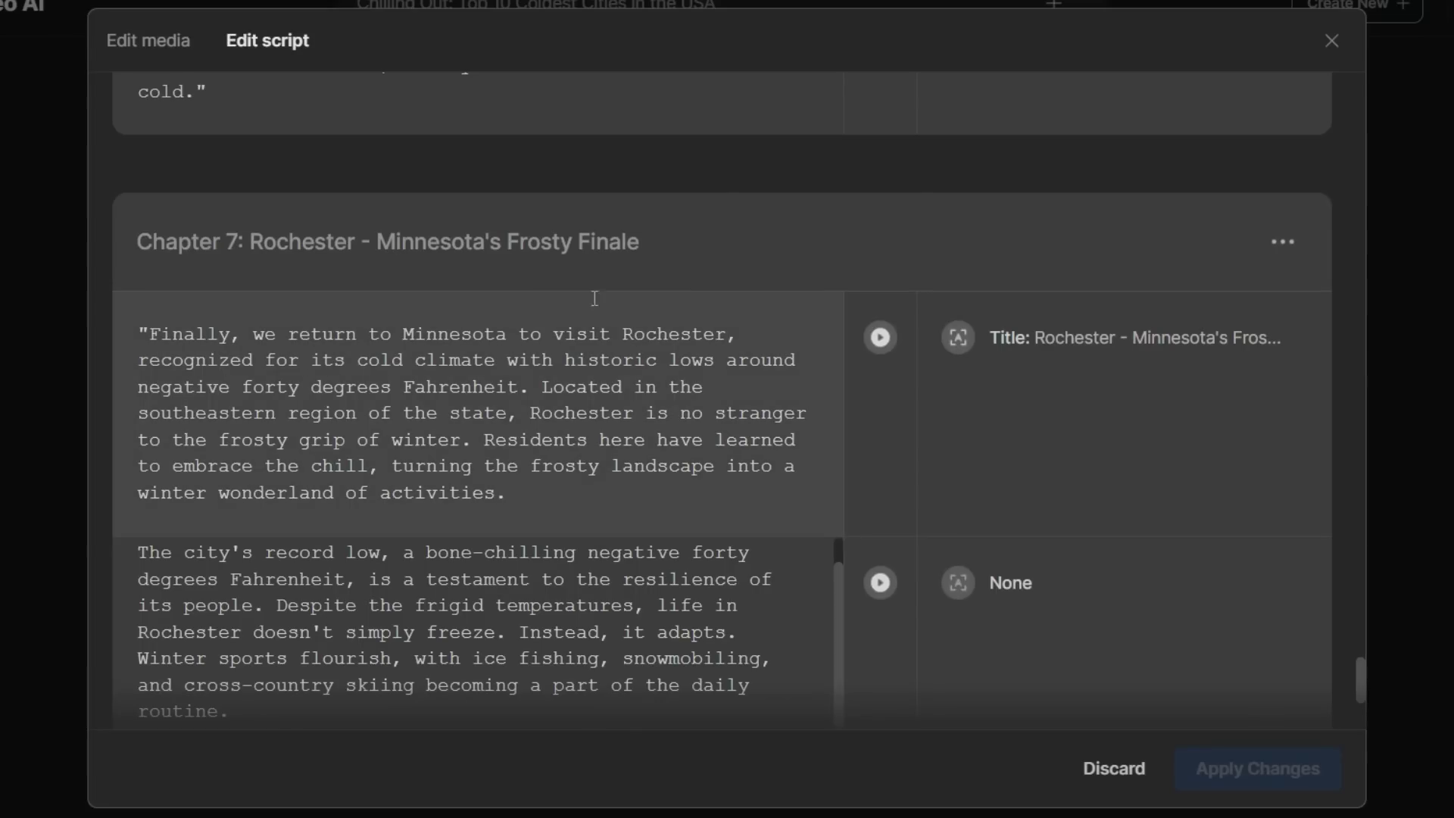
scroll(468, 322, "down", 2)
key("ctrl+a")
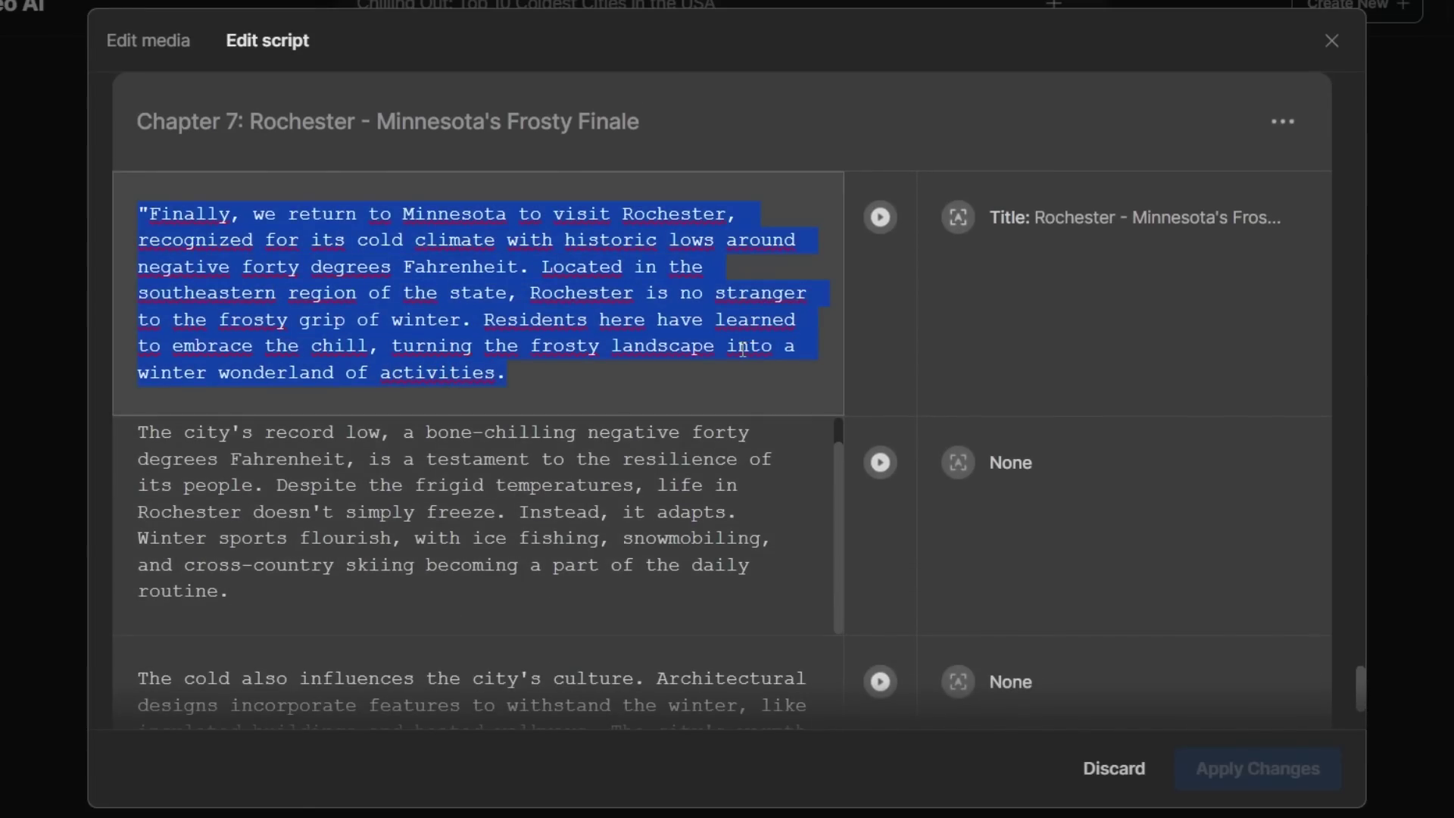
key("BackSpace")
type("Nestled in the heart of Minnesota, Rochester stands as a testament to the resilience and warmth of its community, despite being one of the coldest cities in the United States. With temperatures plummeting to historic lows of -40°F, the city wraps itself in a blanket of snow for a significant part of the year, transforming the landscape into a winter wonderland.  Life in Rochester is uniquely adapted to these frigid conditions. The city's residents embrace the cold, finding joy and camaraderie in a variety of winter sports and activities. From ice fishing on frozen lakes to cross-country skiing through picturesque trails, the chill in the air is met with a spirited defiance. The community comes together in celebration of the season, with festivals and events that light up the dark, snowy months.  But Rochester is more than just its cold weather. It's a city pulsing with life, home to the world-renowned Mayo Clinic, which draws people from all corners of the globe. This confluence of cultures enriches the city, fostering a vibrant arts scene, diverse culinary experiences, and a sense of unity in the face of the chill. In Rochester, the cold may shape the city's rhythm, but the warmth of its people defines its soul 【7†source】 【8†source】.")
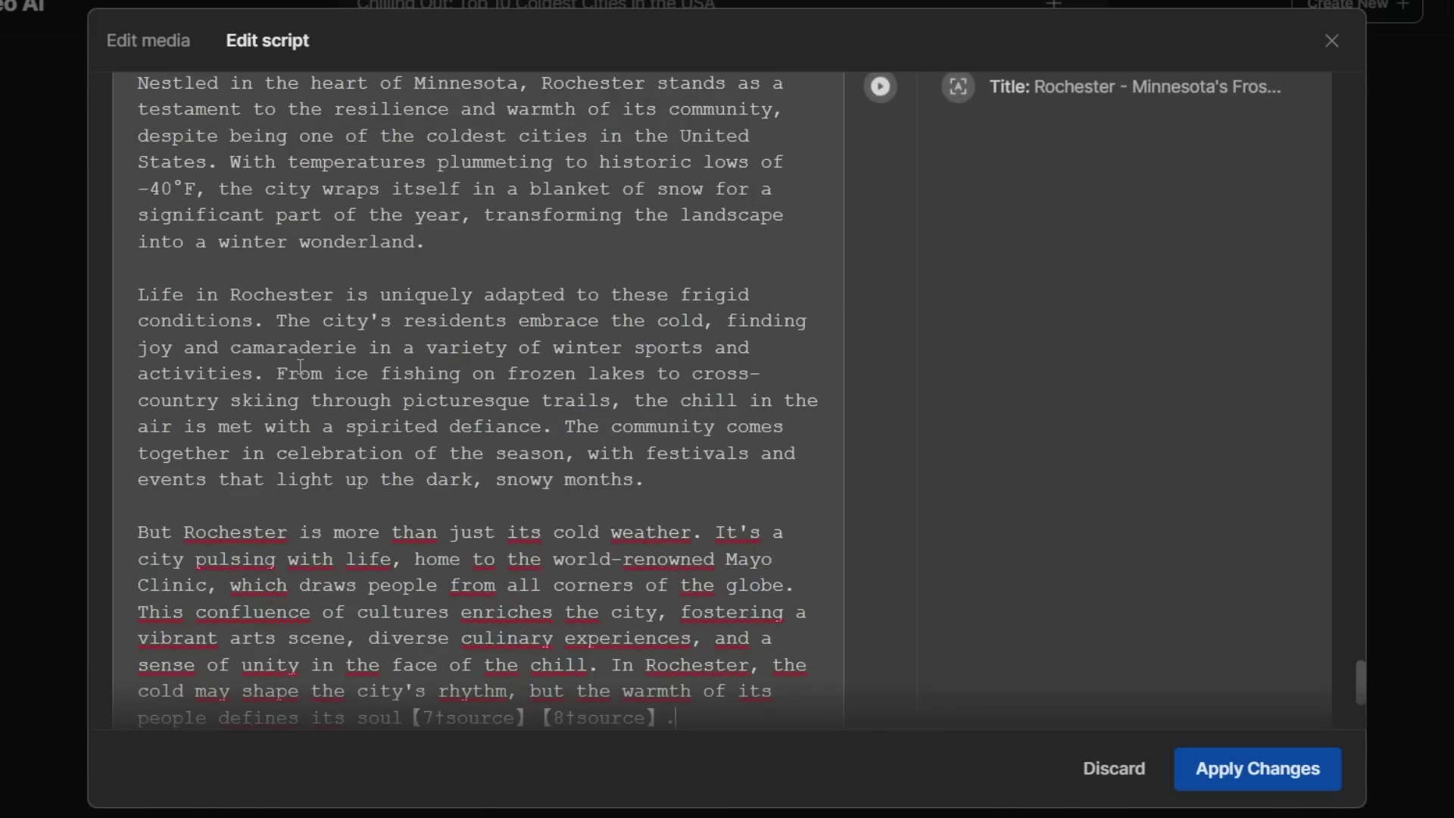
left_click(1257, 780)
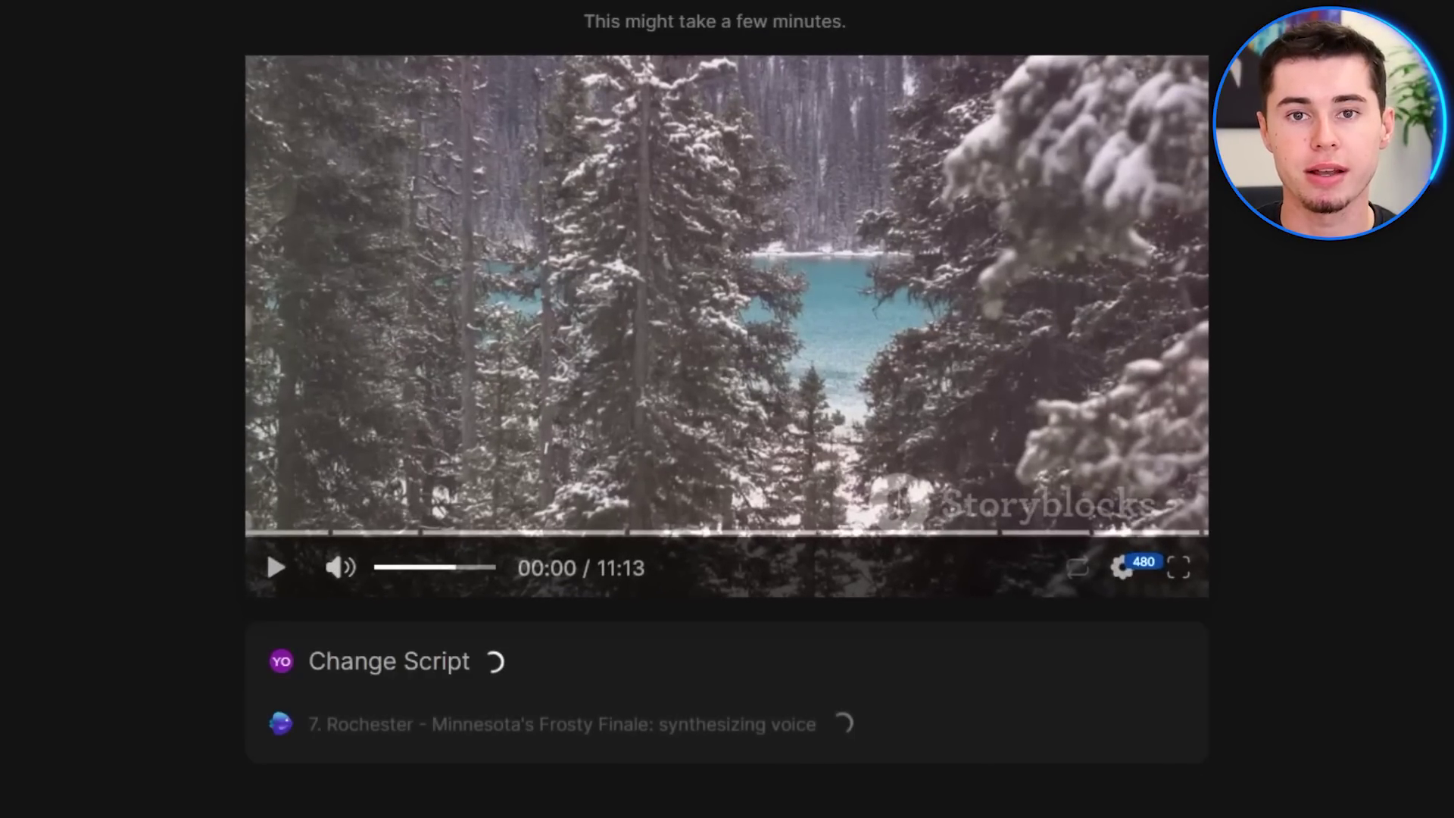
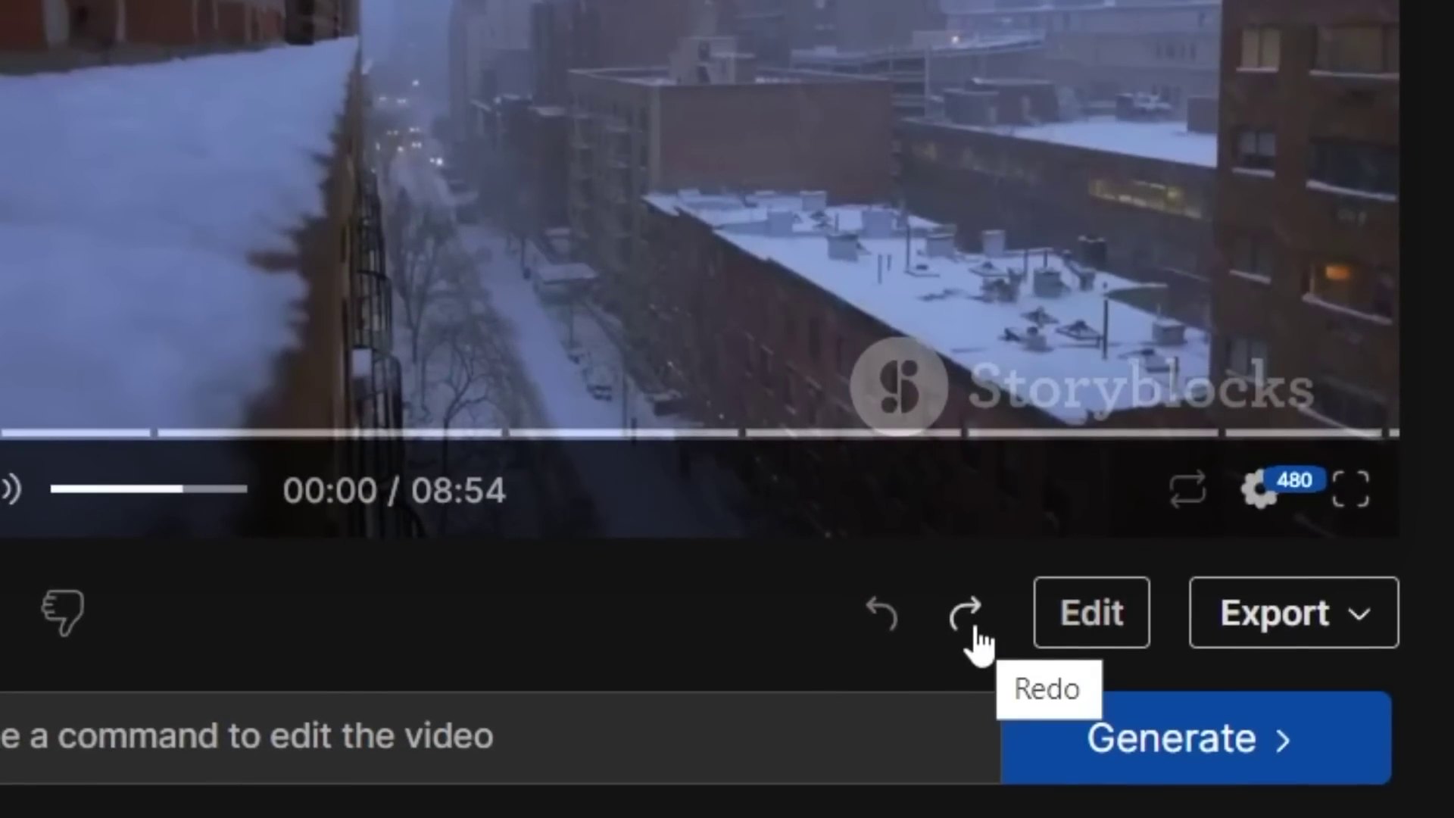
Redo the undone edit of the video.
left_click(976, 630)
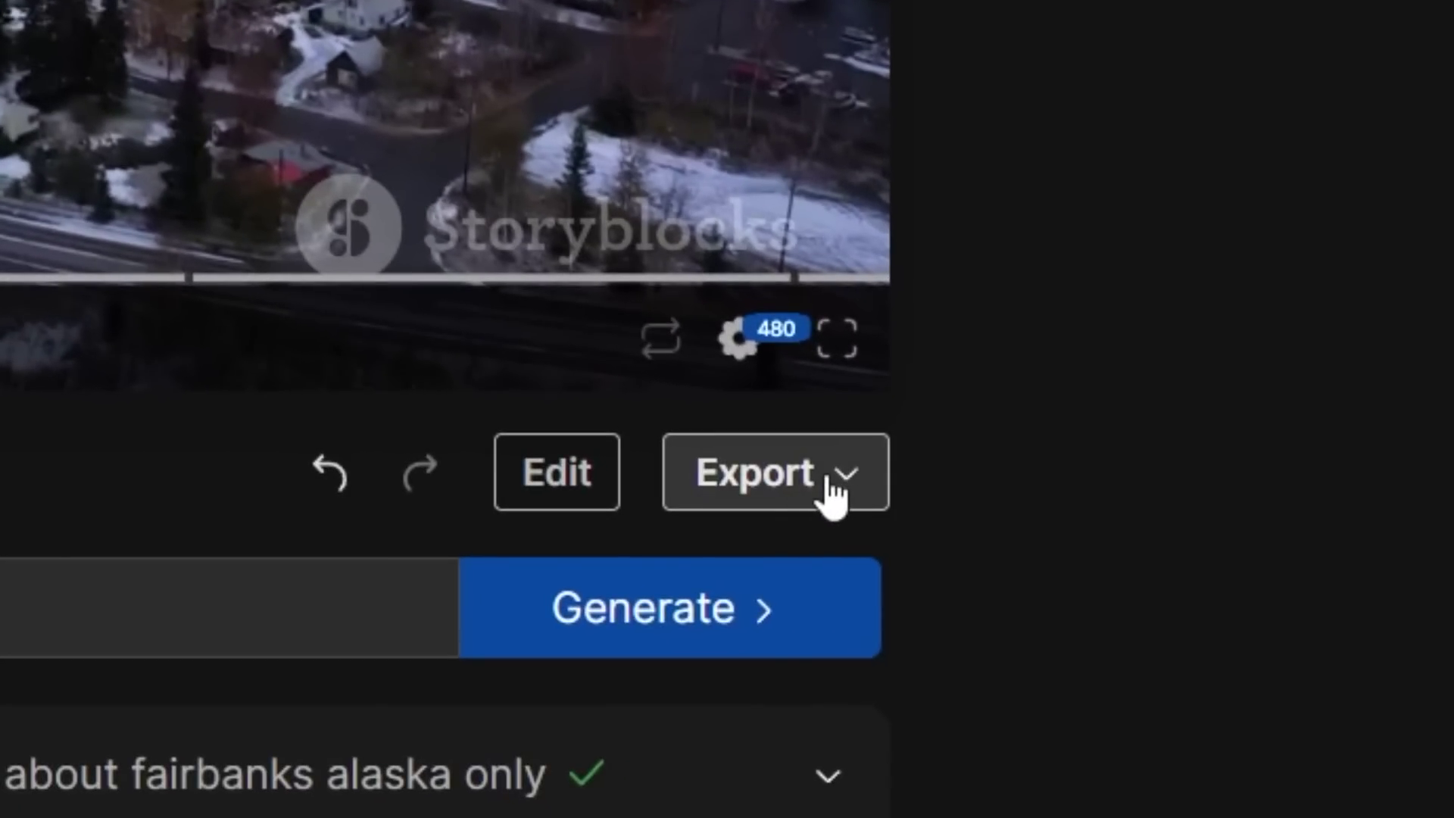
Export the project to the timeline editor, accept the experimental release notice and enlarge the timeline area.
left_click(905, 529)
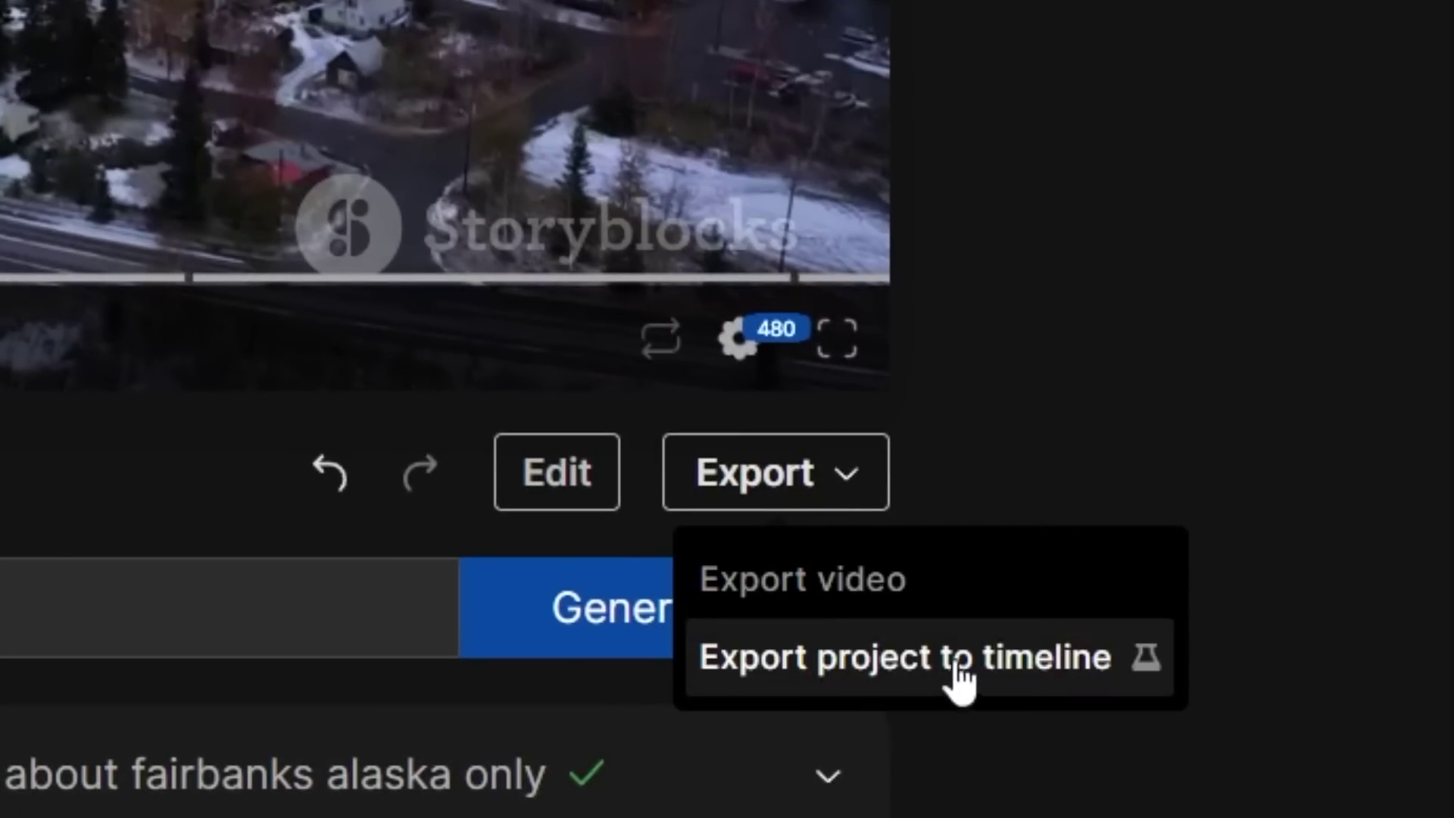
left_click(920, 670)
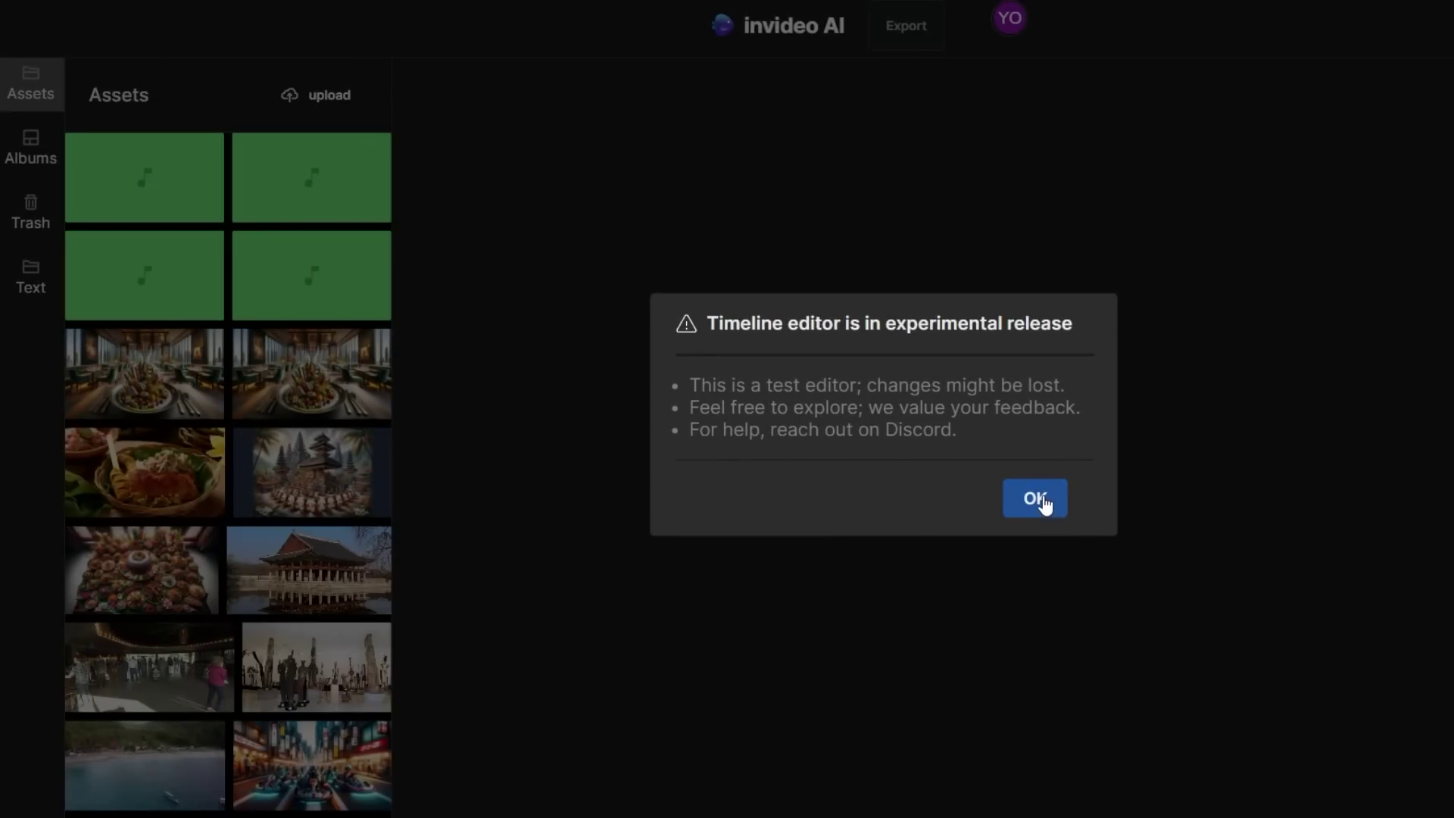
left_click(1030, 497)
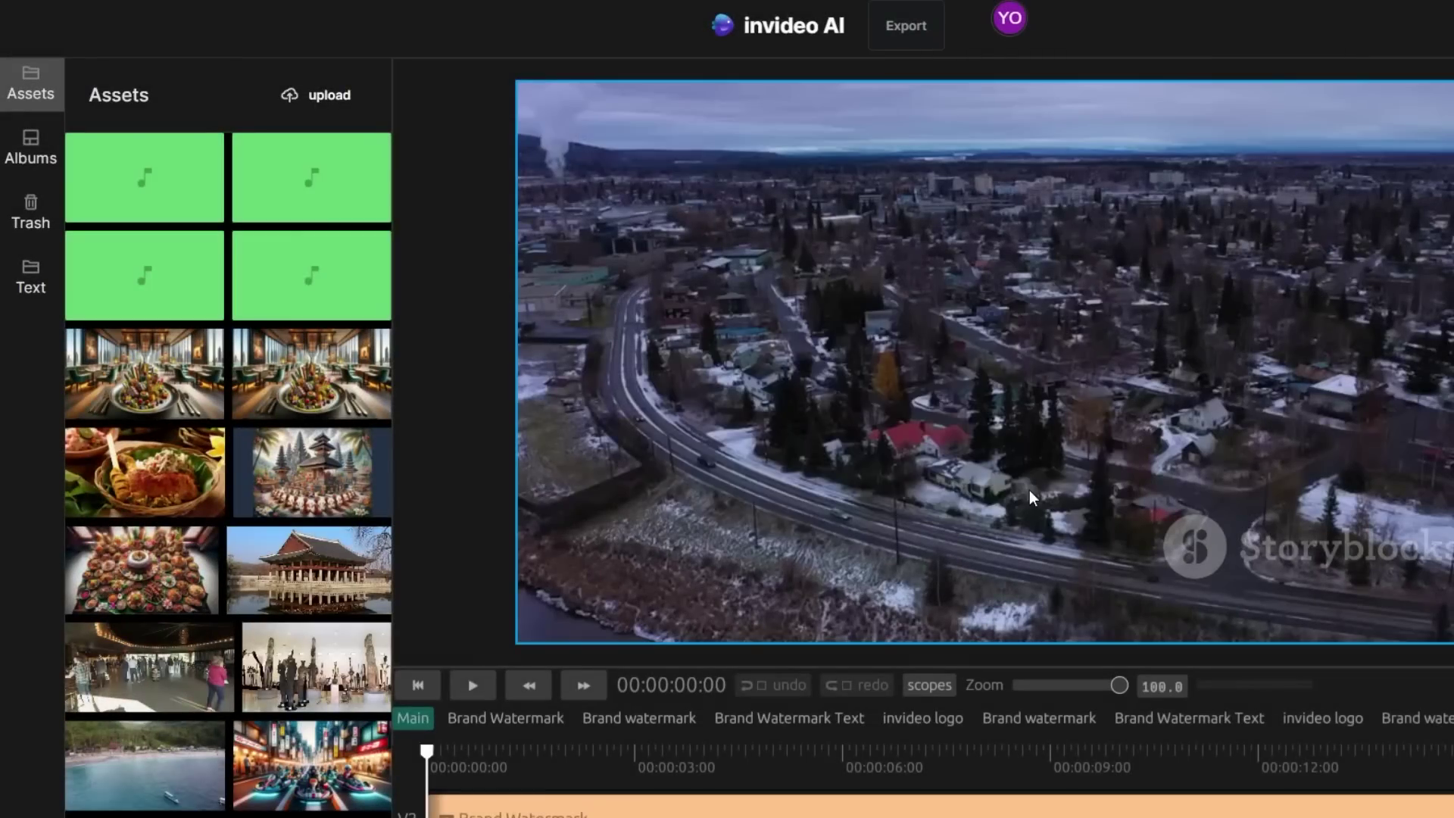
left_click_drag(1113, 665, 1123, 416)
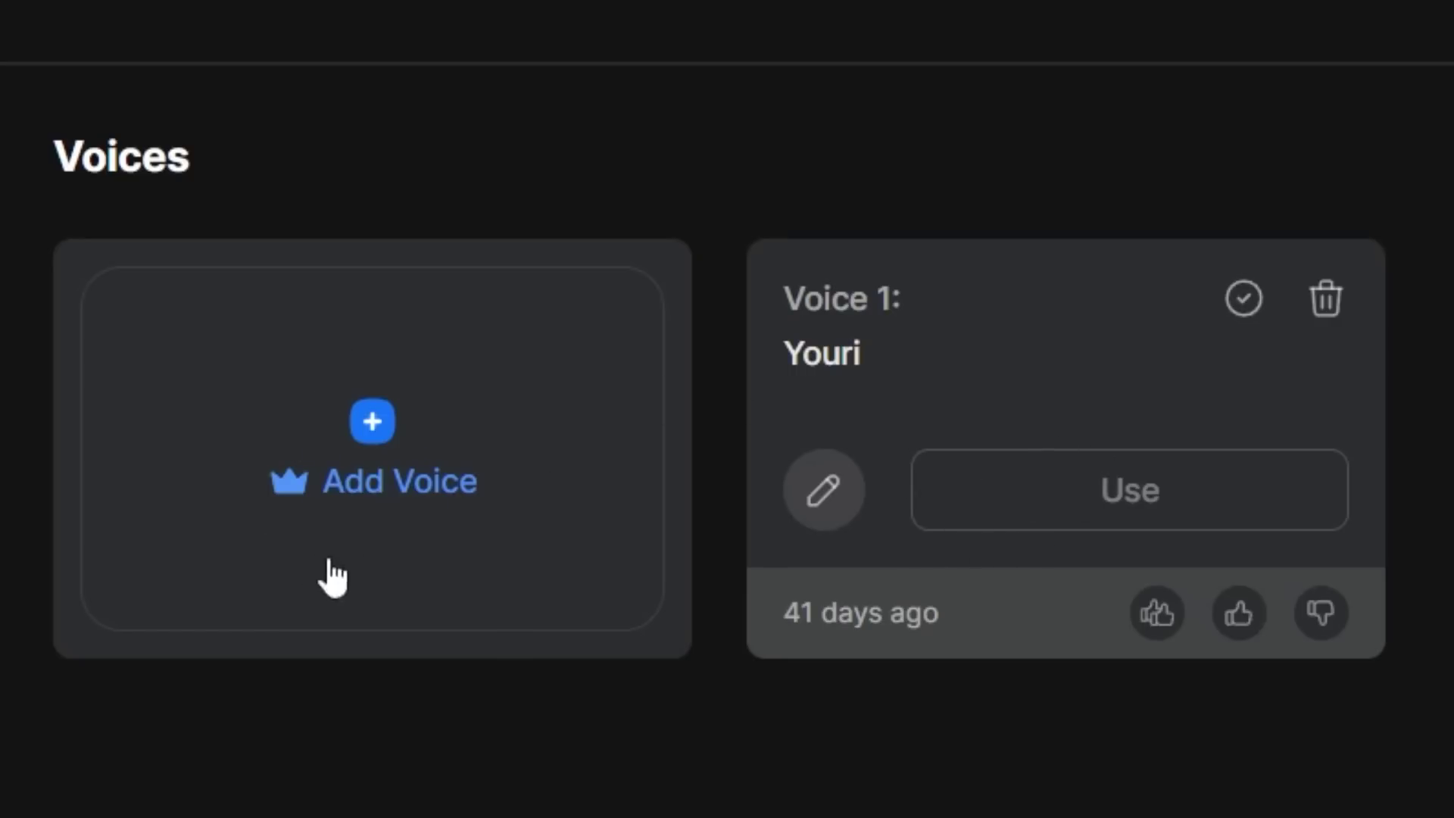
Add a cloned voice from the MP3 voice recording, confirming all four sample statements and approving the sample.
left_click(371, 422)
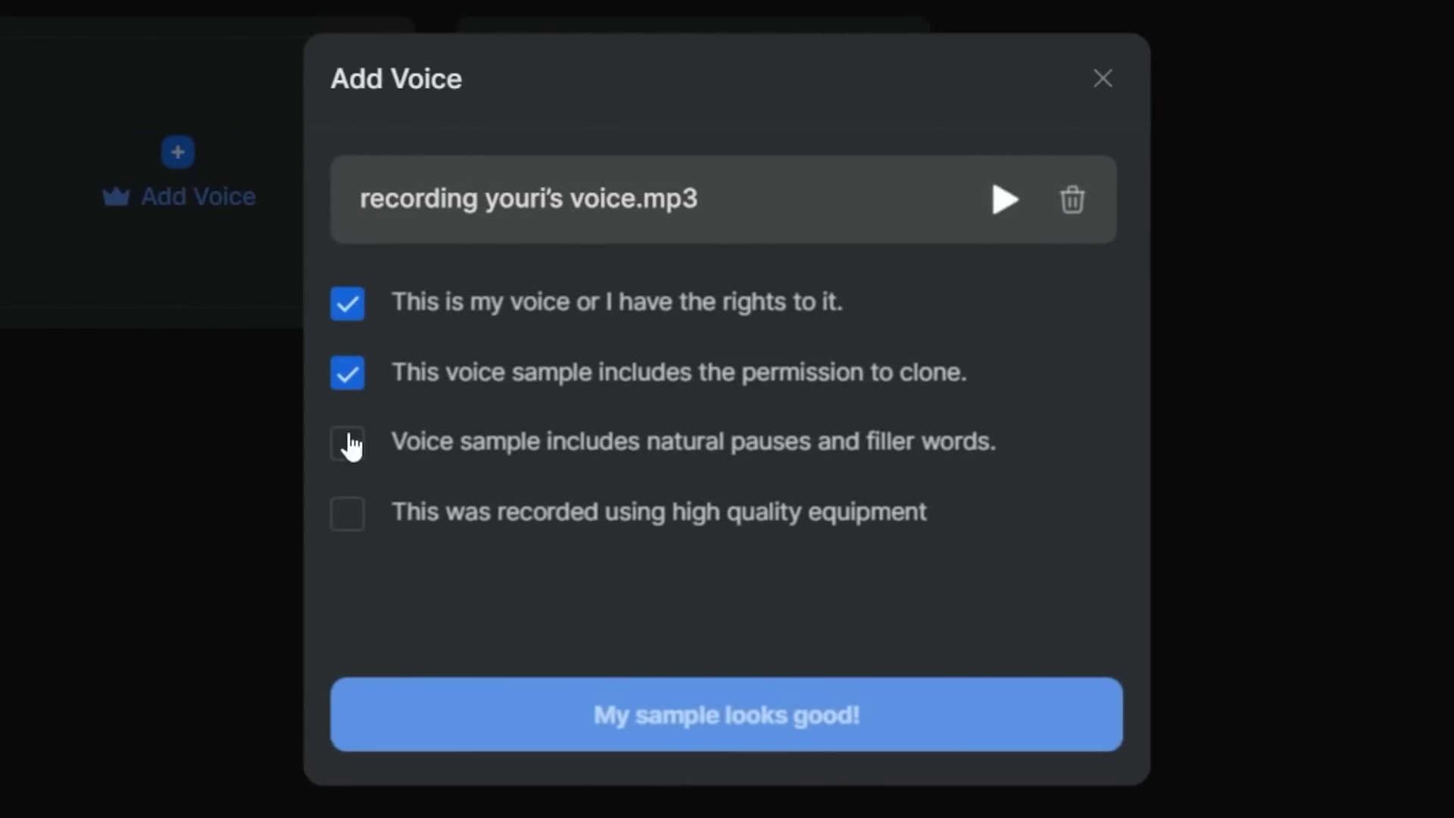
left_click(353, 523)
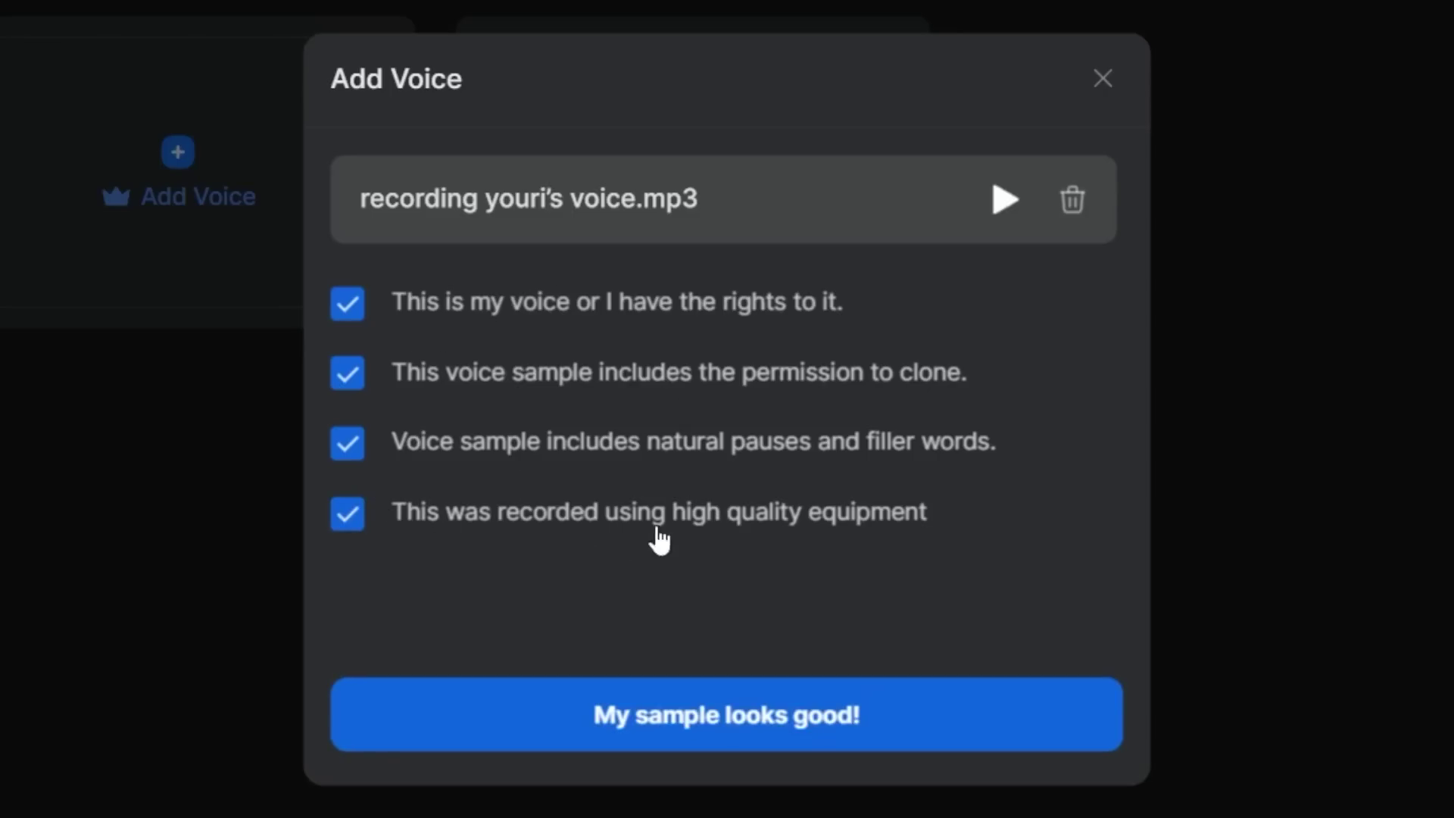
left_click(806, 720)
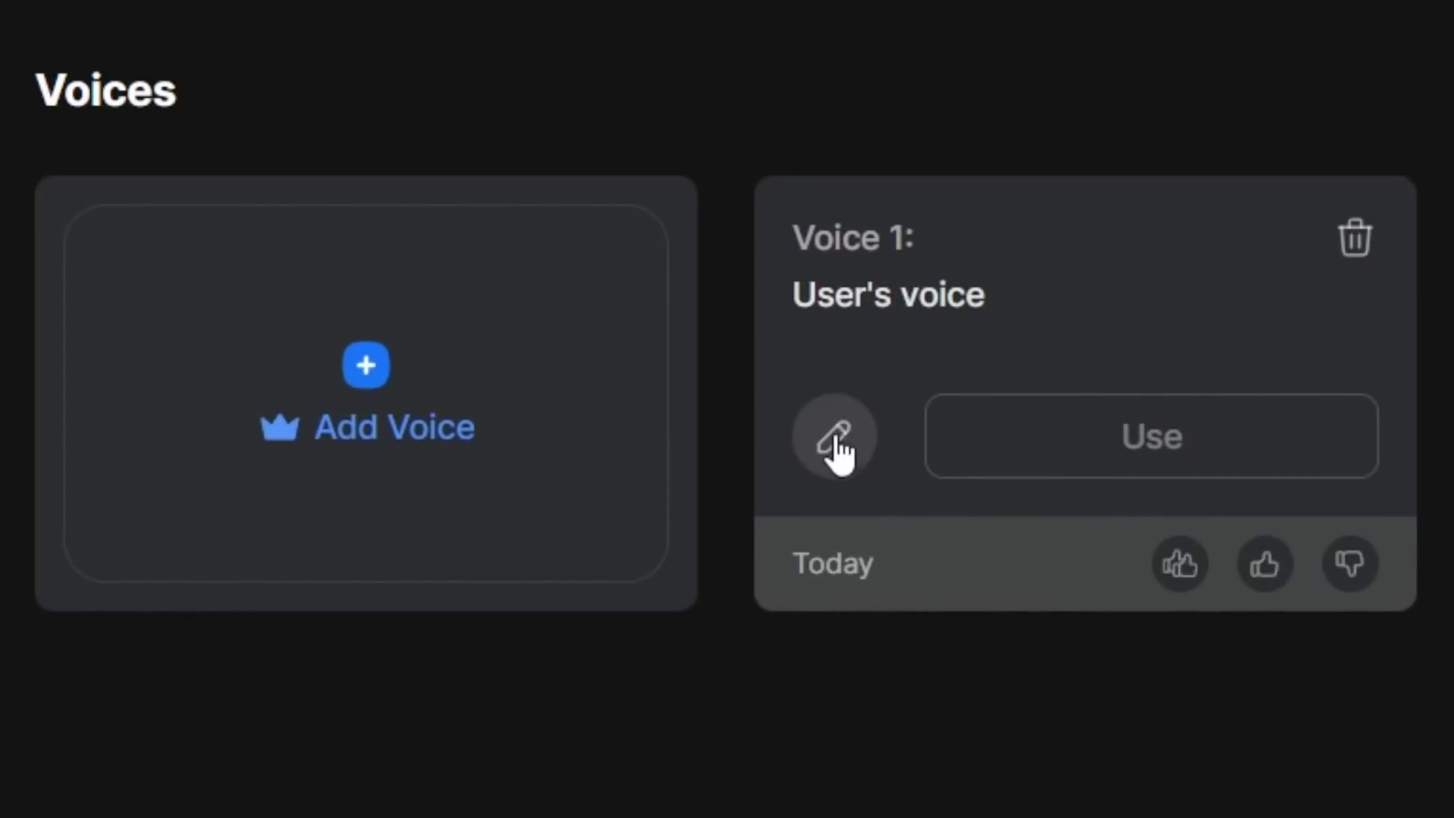
Rename Voice 1 with the speaker's first name and save it.
left_click(836, 438)
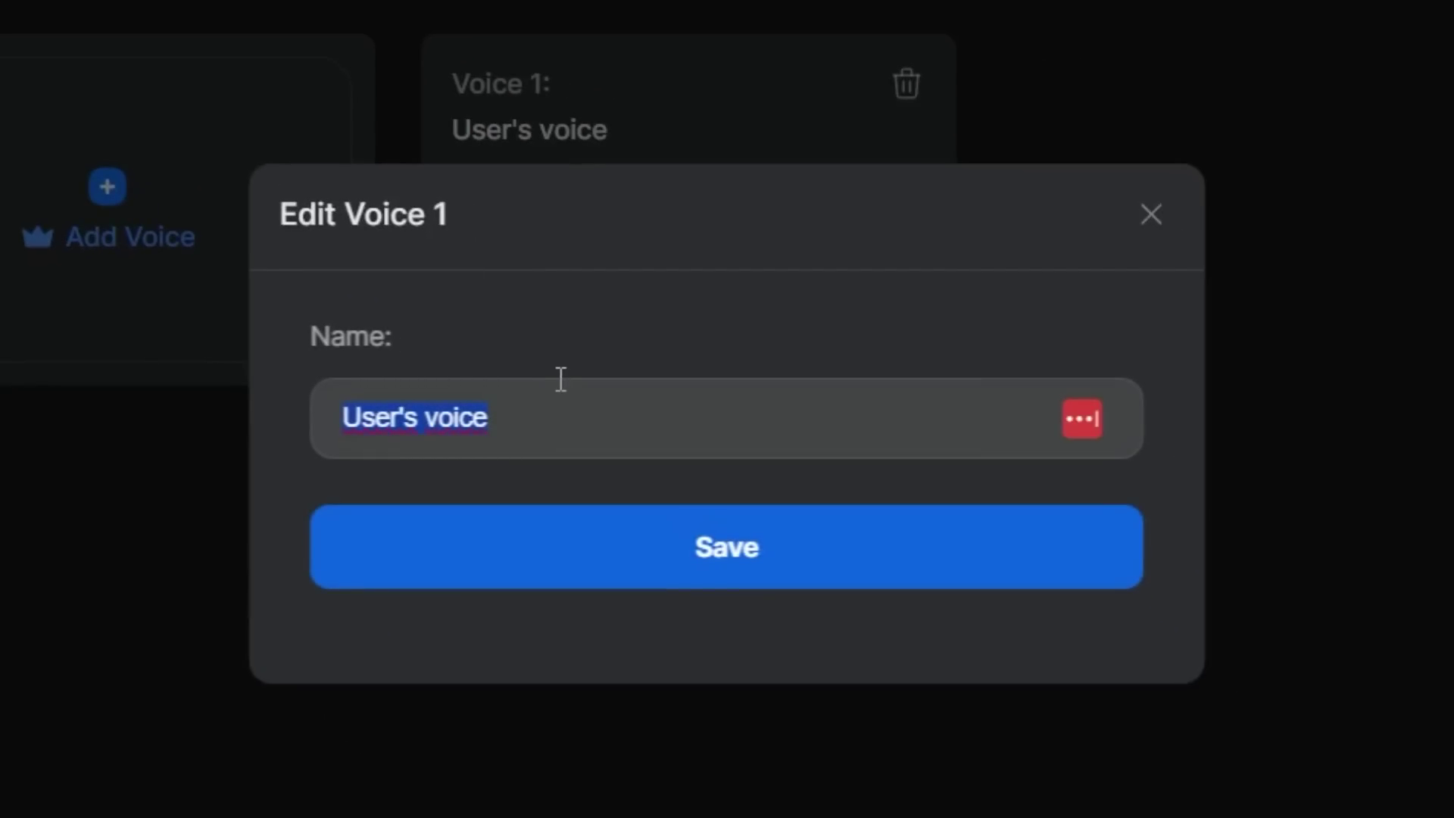
type("Youri")
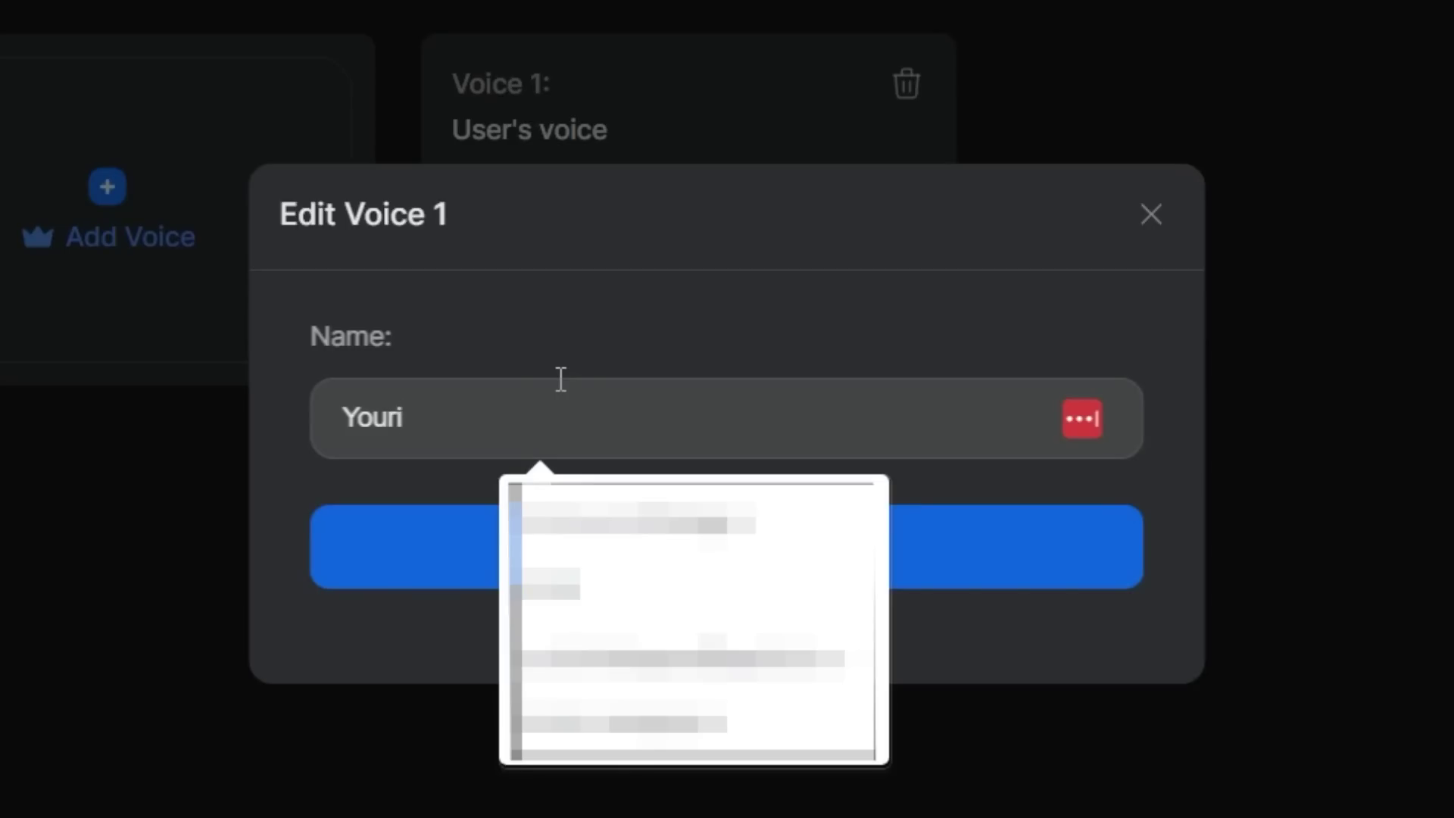
left_click(583, 353)
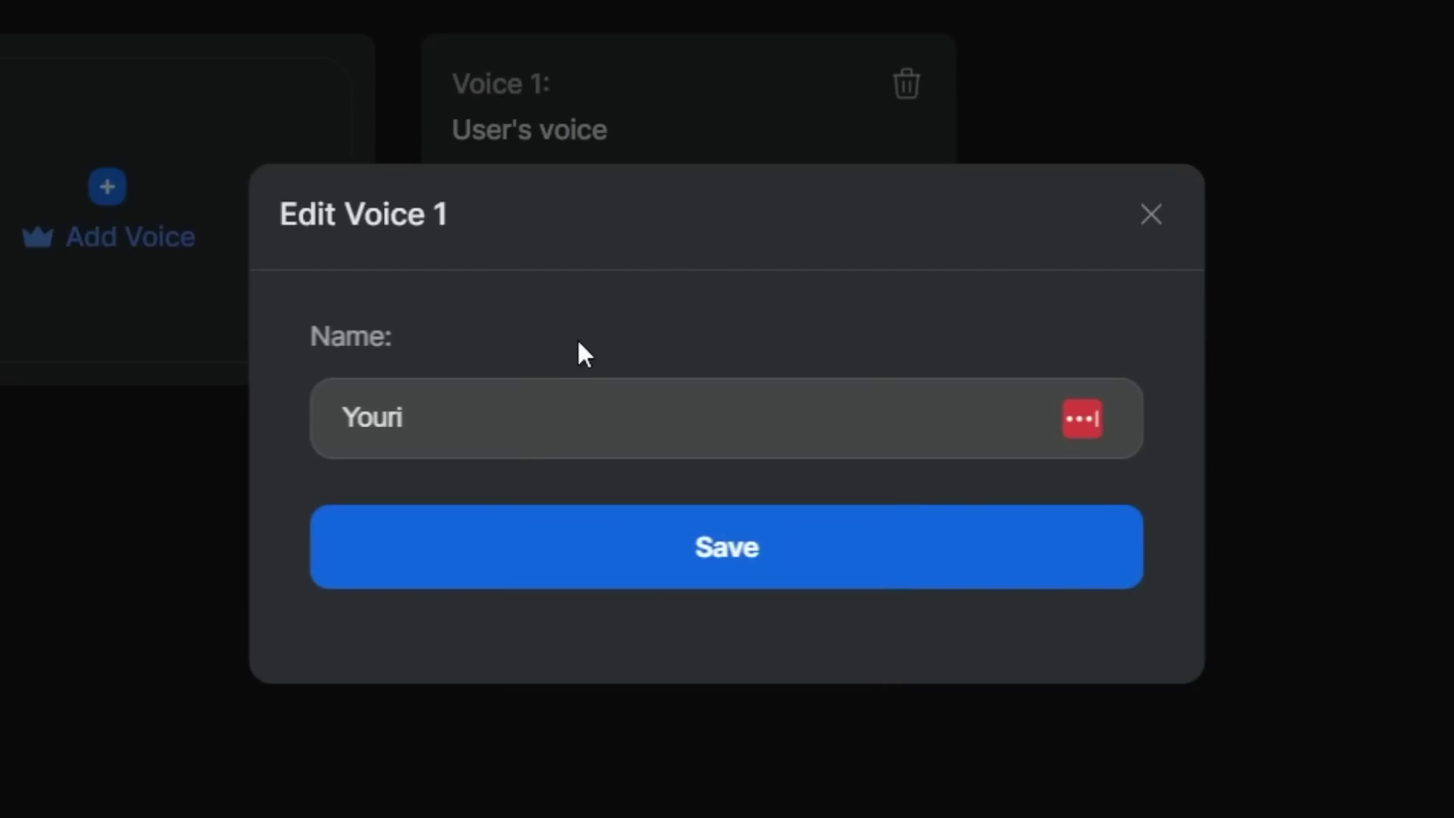
left_click(635, 542)
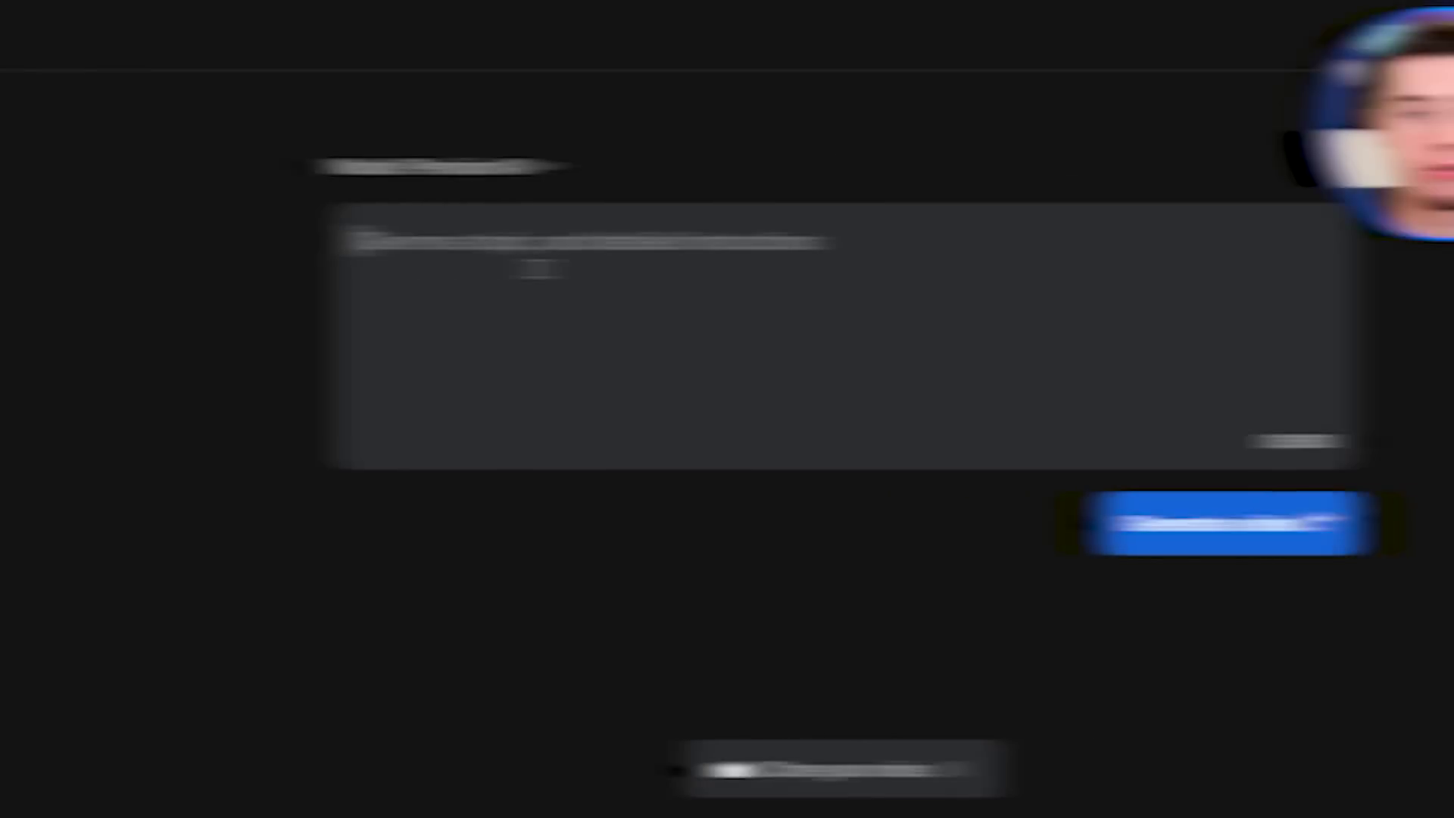
Enter a video prompt instruction to use the cloned voice, referring to it by the speaker's first name.
left_click(420, 269)
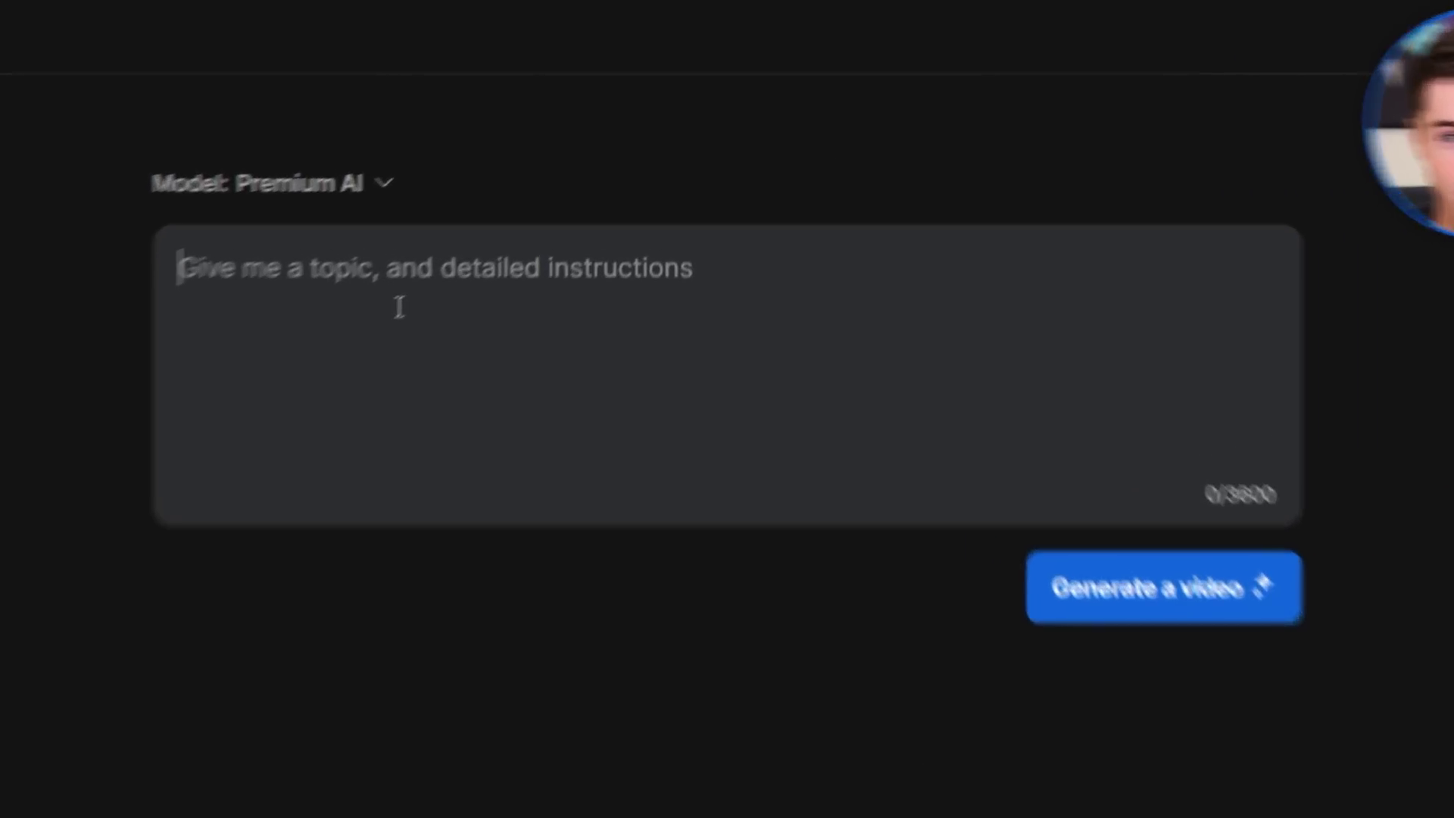
type("use youri's voice")
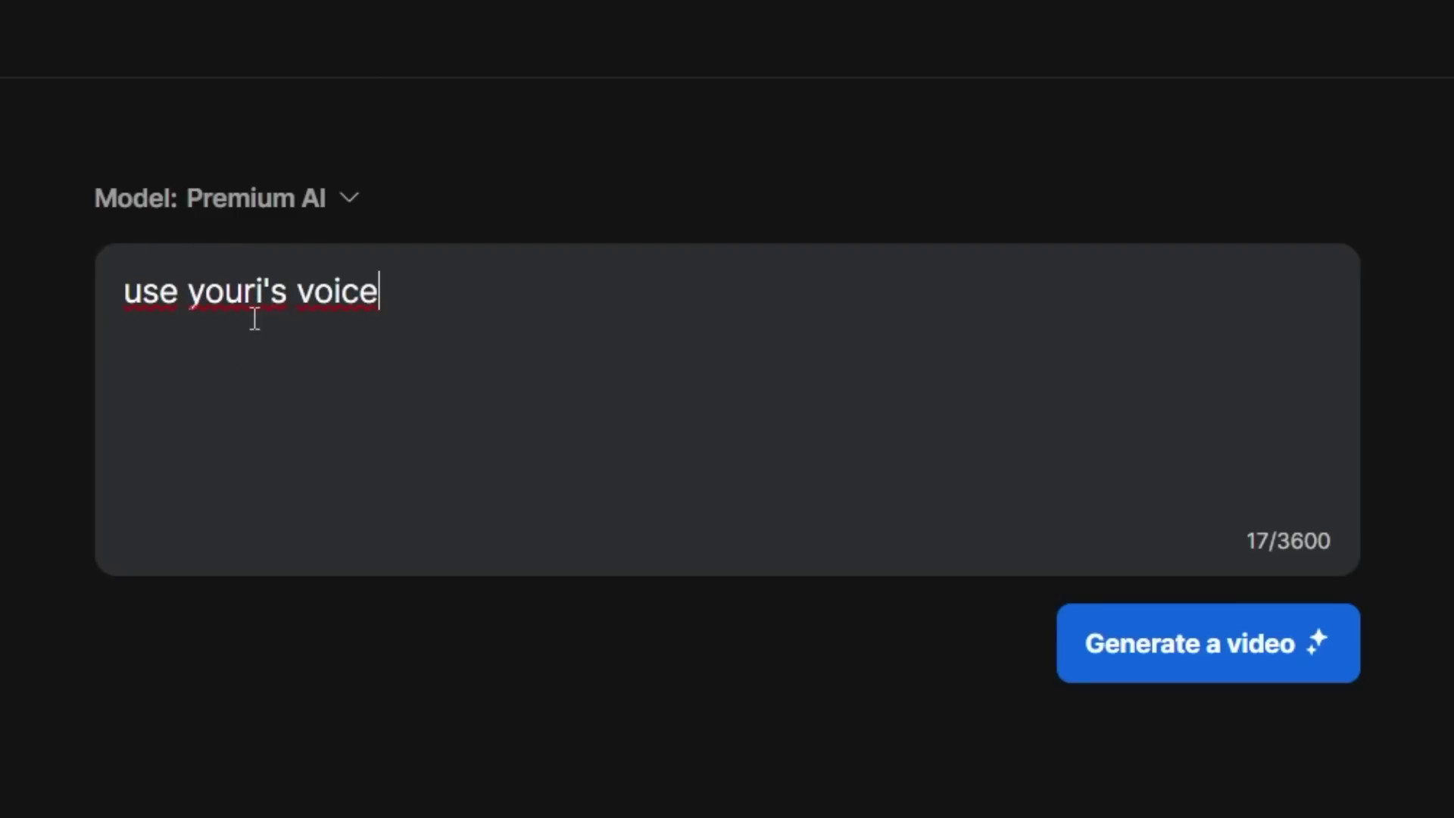